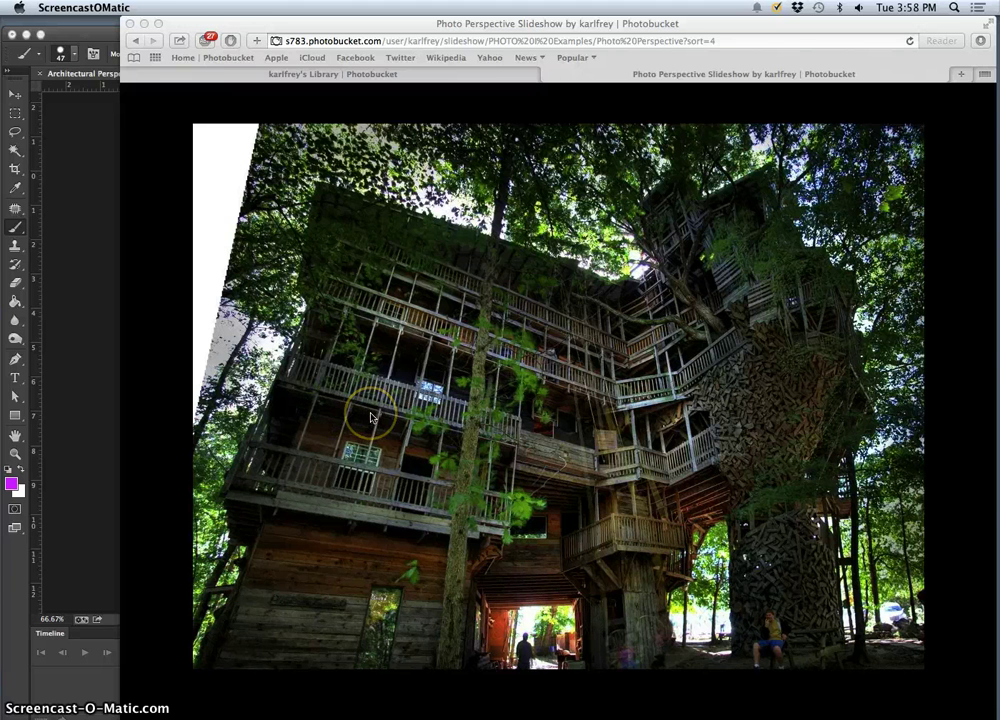
Step: Advance the Photobucket slideshow to slide 10 of 41 and bring up the stairs photo's image menu
click(371, 415)
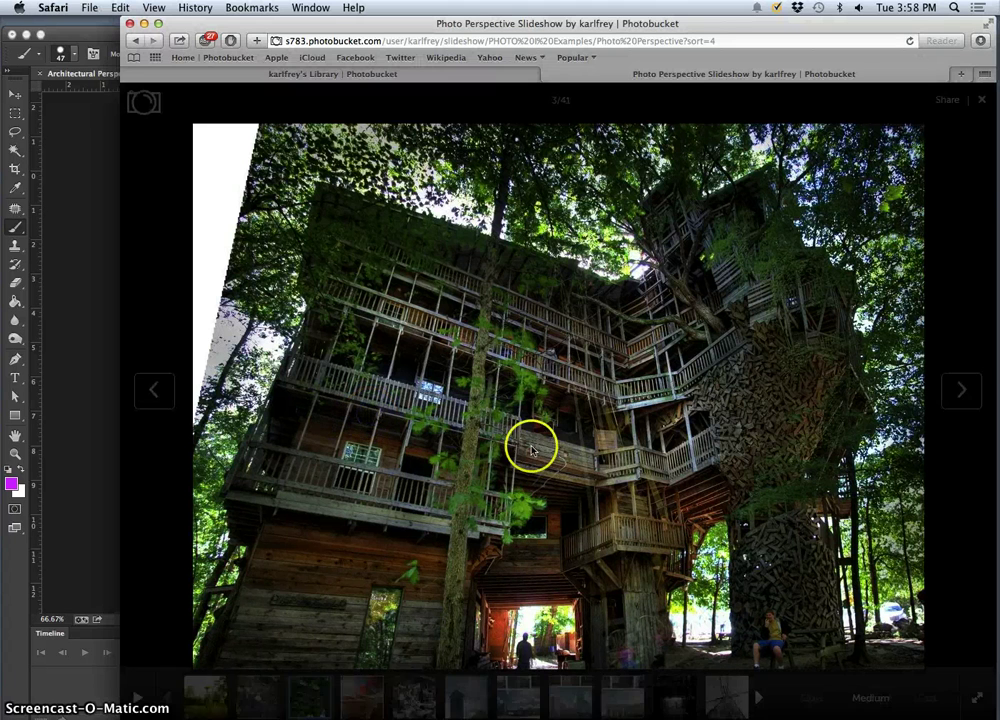
click(963, 393)
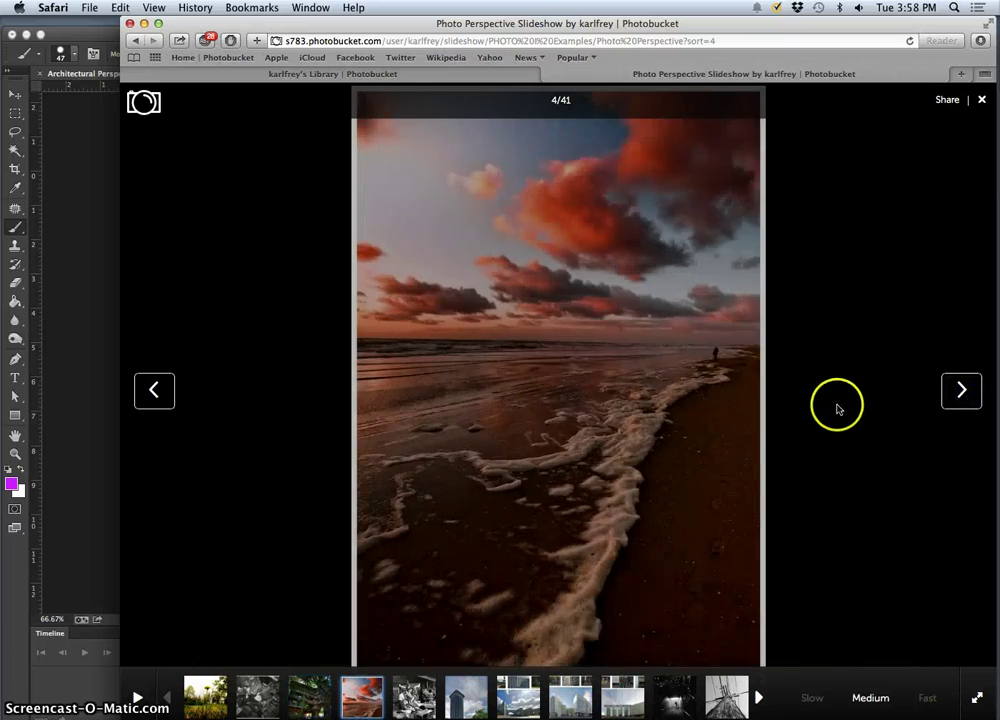
click(963, 392)
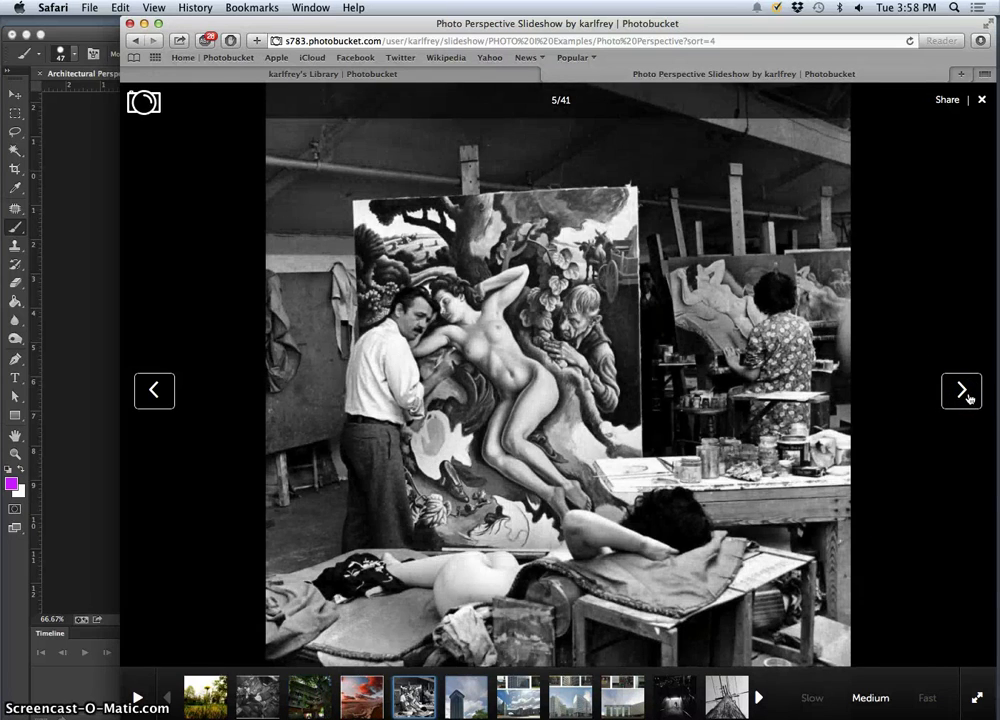
click(963, 392)
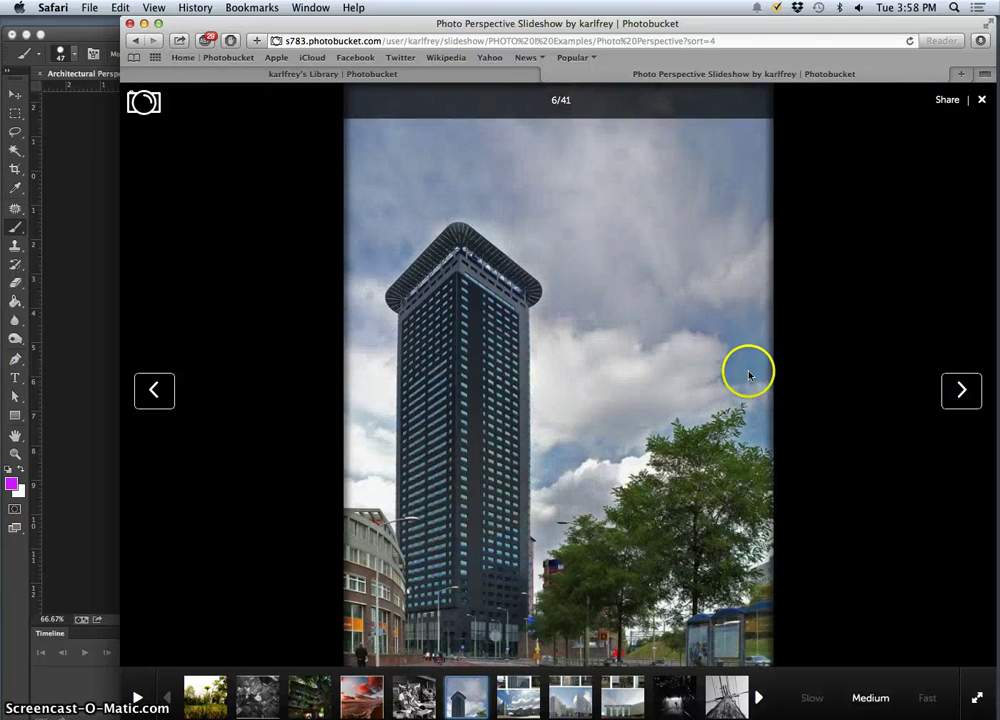
click(959, 391)
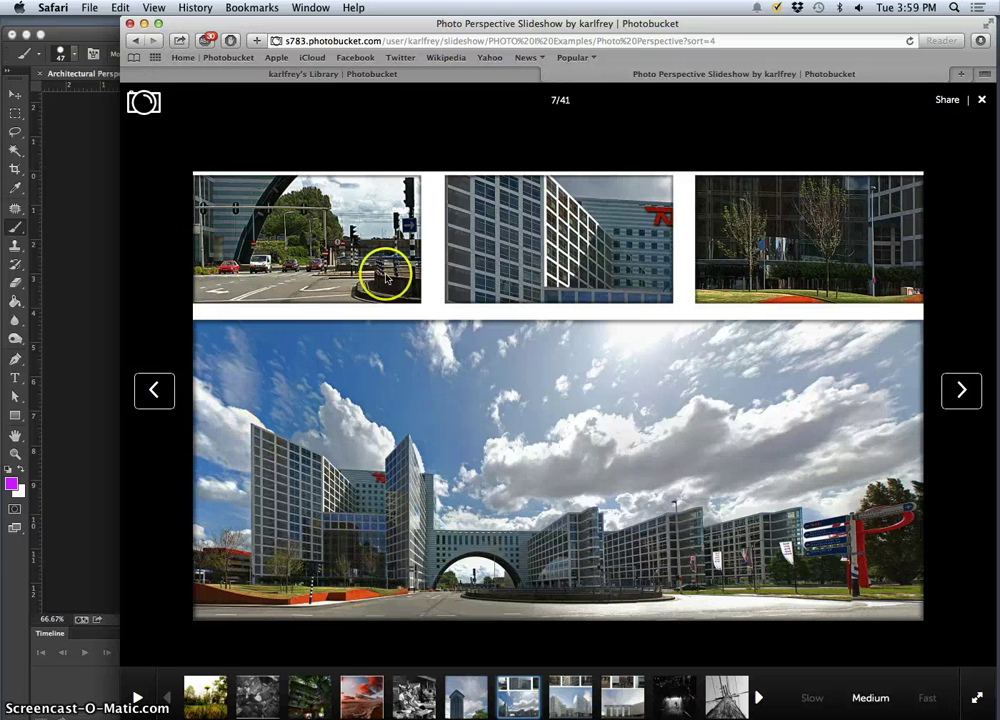
click(962, 391)
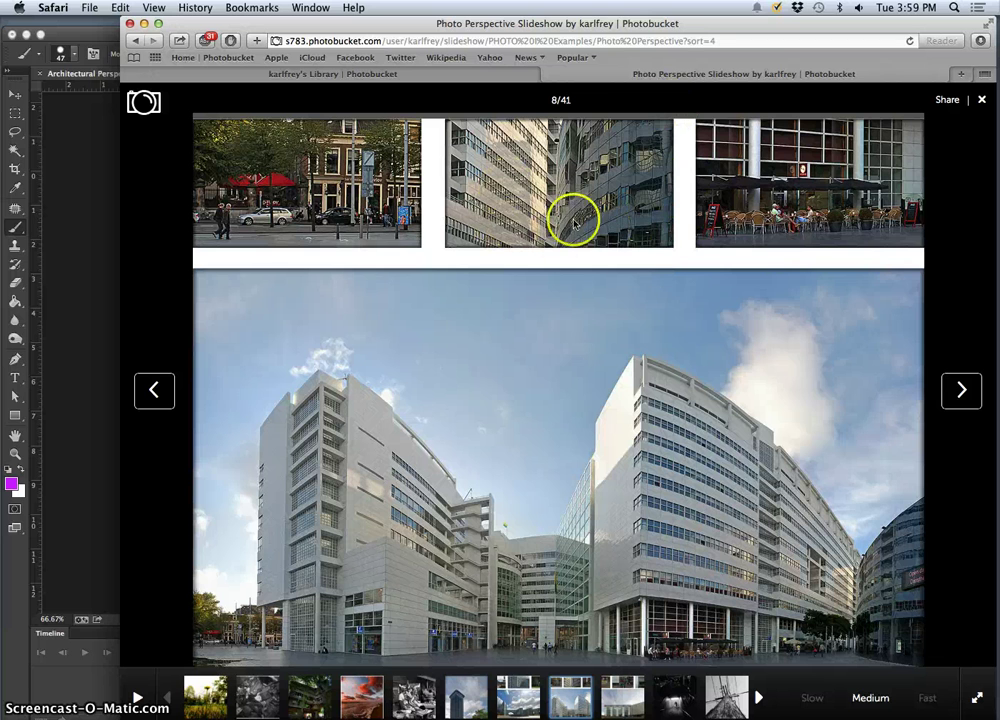
click(962, 396)
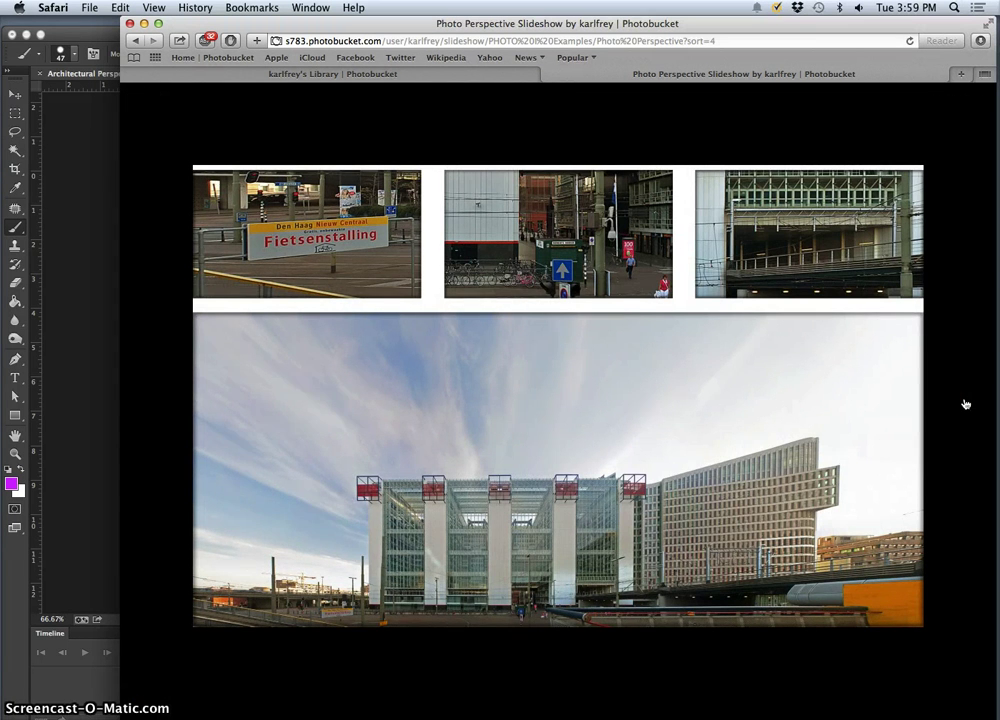
click(964, 402)
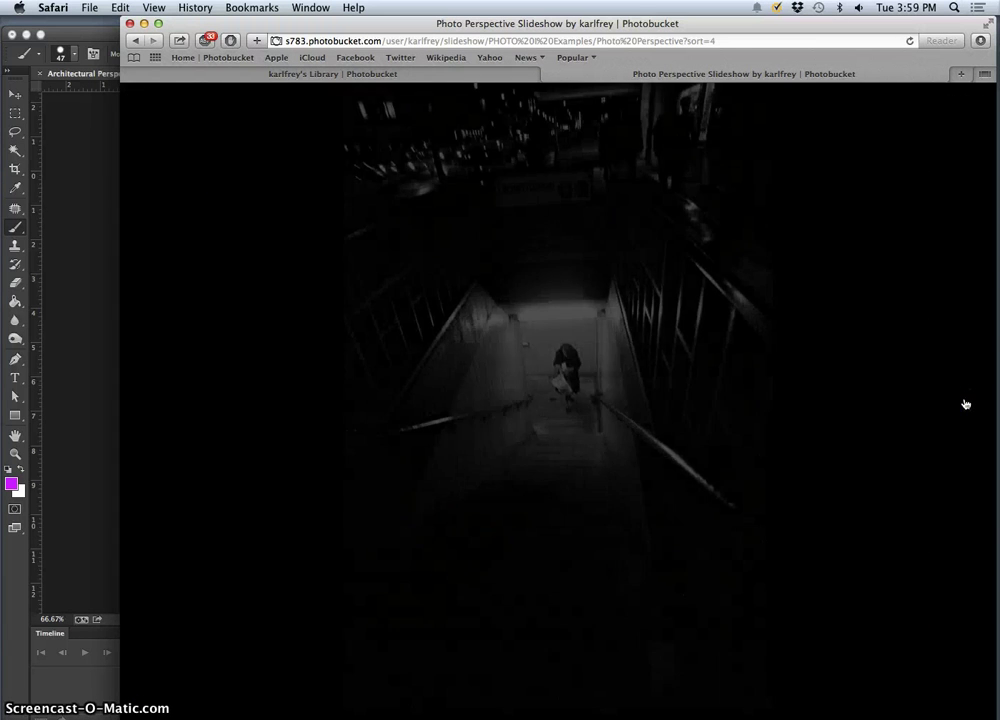
mouse_move(792, 408)
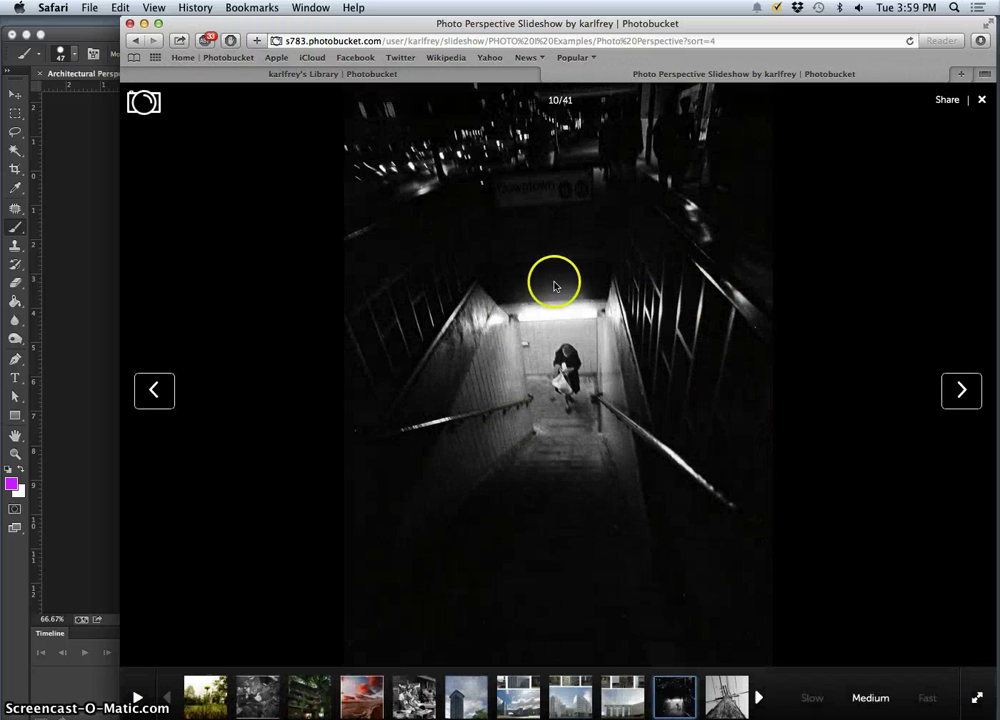
right_click(612, 383)
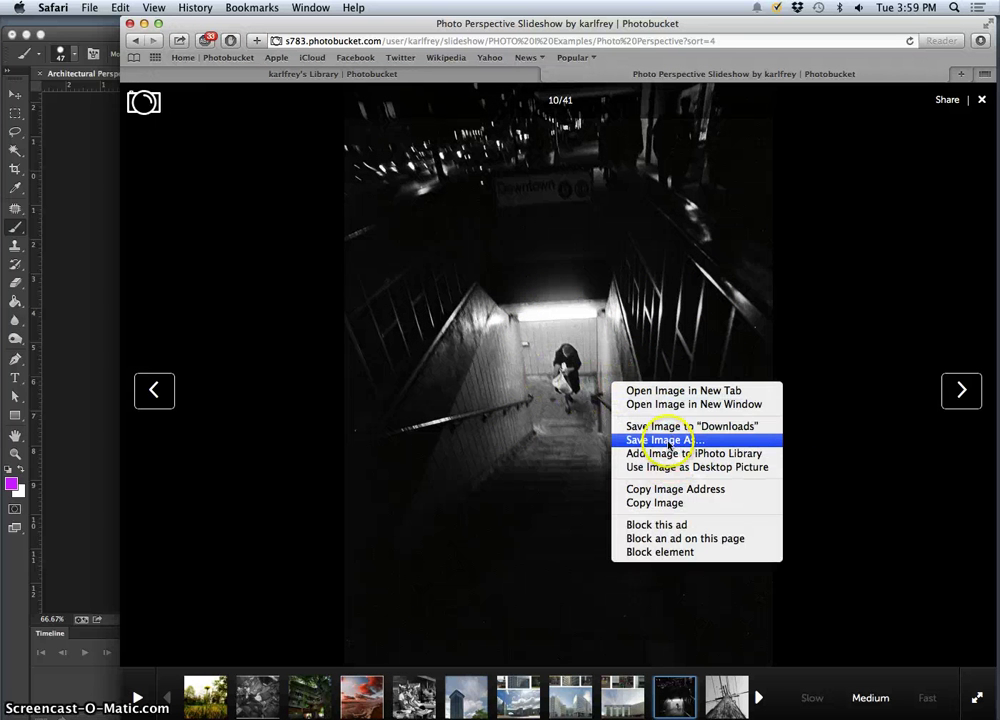
Step: Copy the subway stairs image and return to Photoshop, cancelling an unintended File > Open
click(655, 503)
click(74, 292)
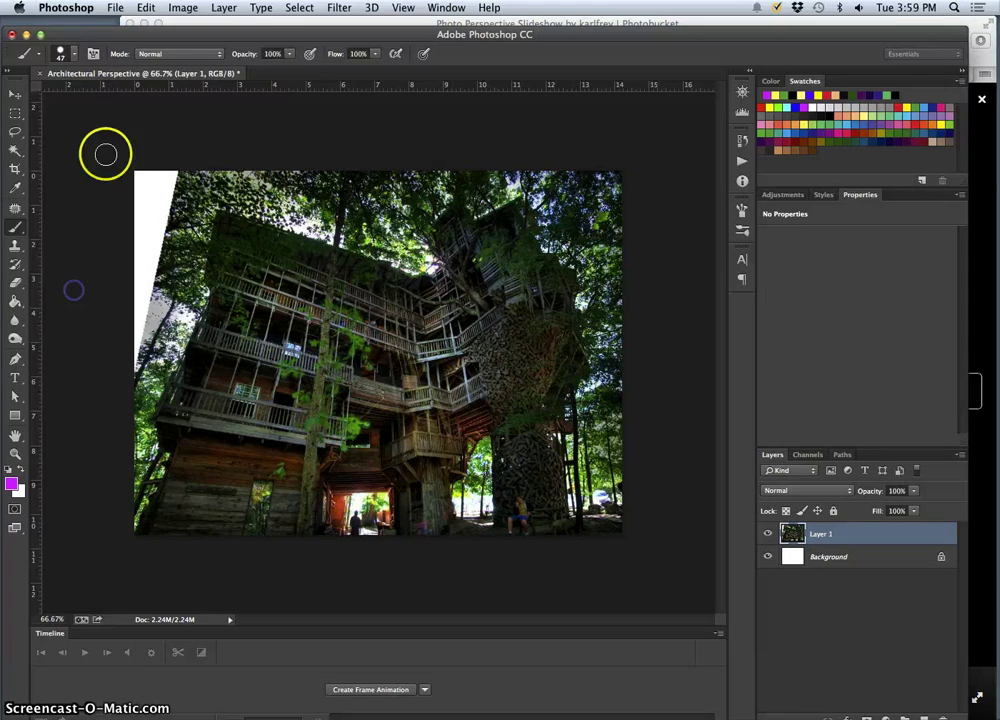
click(115, 8)
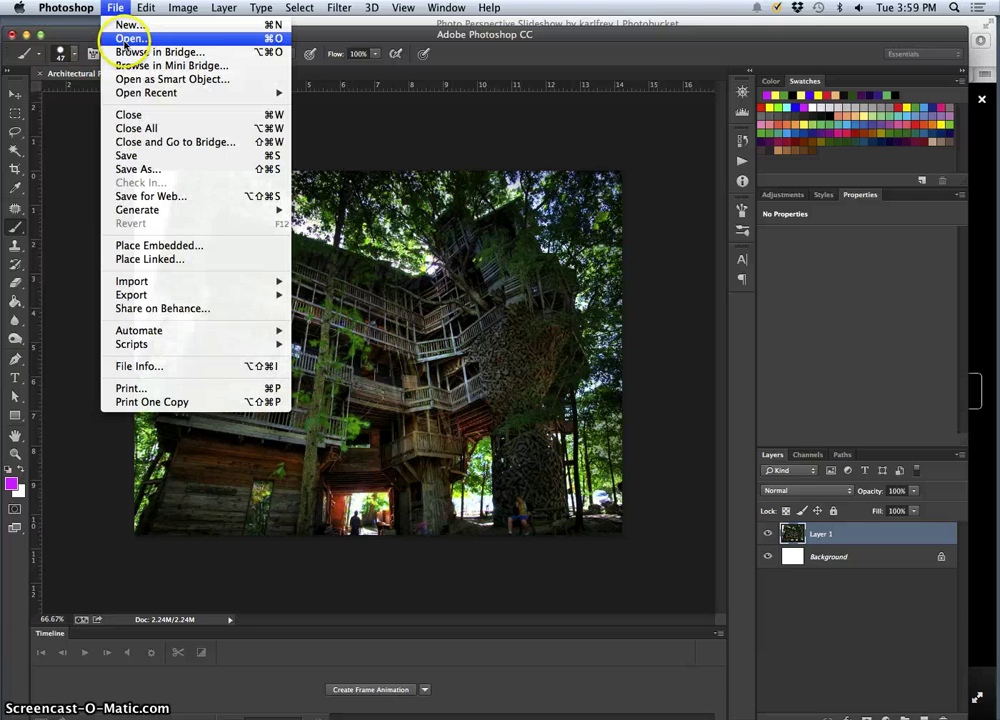
click(127, 40)
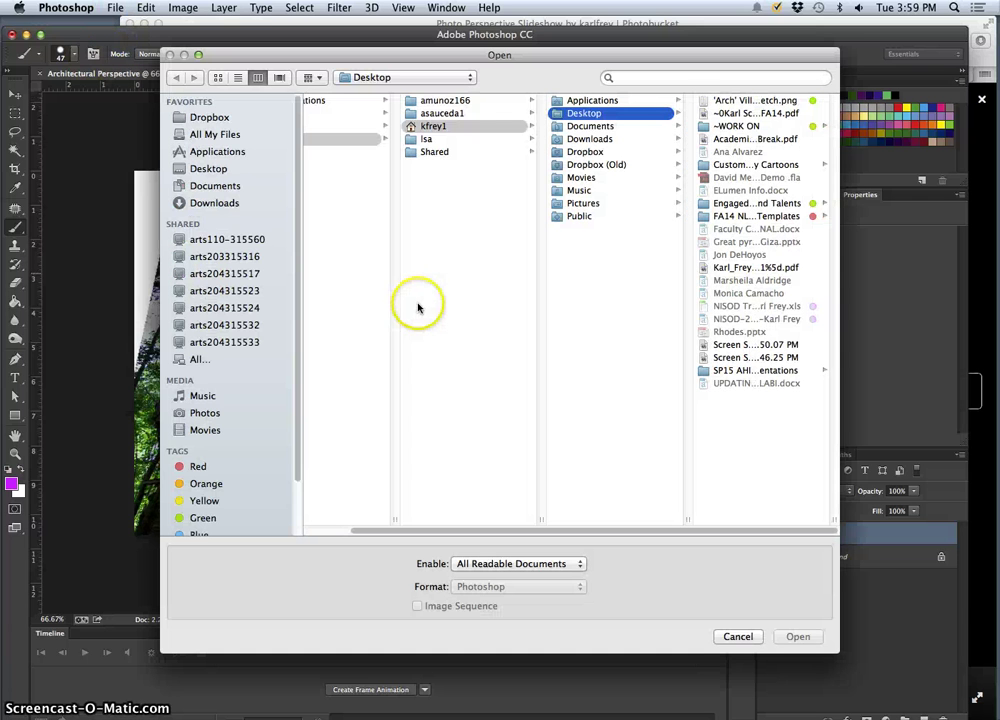
click(738, 636)
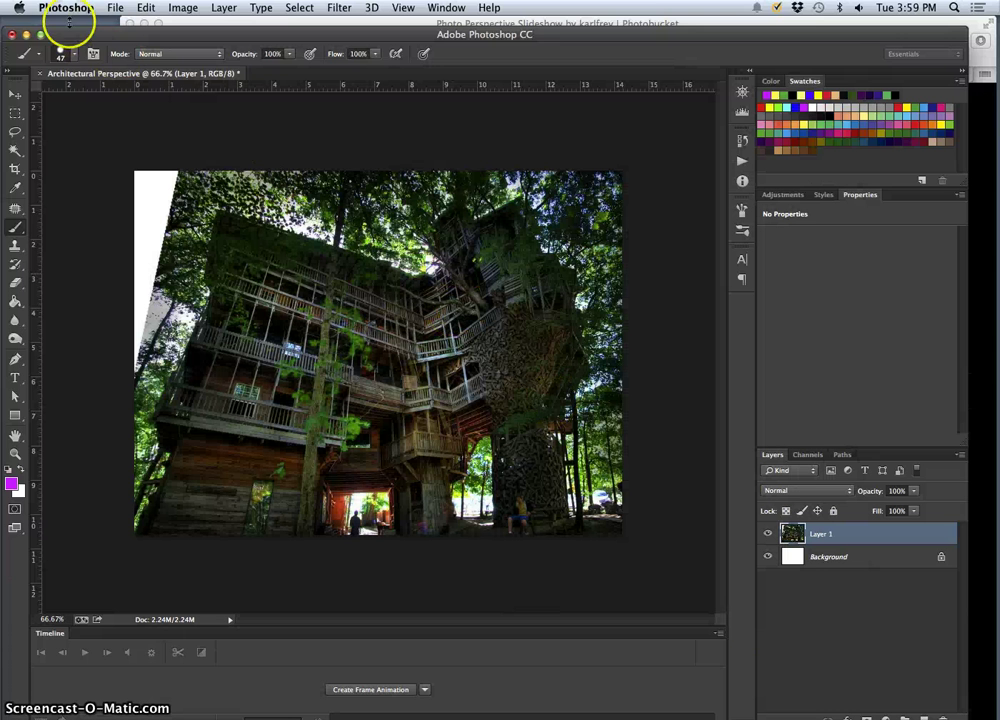
Step: Create a new Clipboard-preset document named 'One-Point Perspective Shot' and paste the stairs photo
click(115, 8)
click(96, 24)
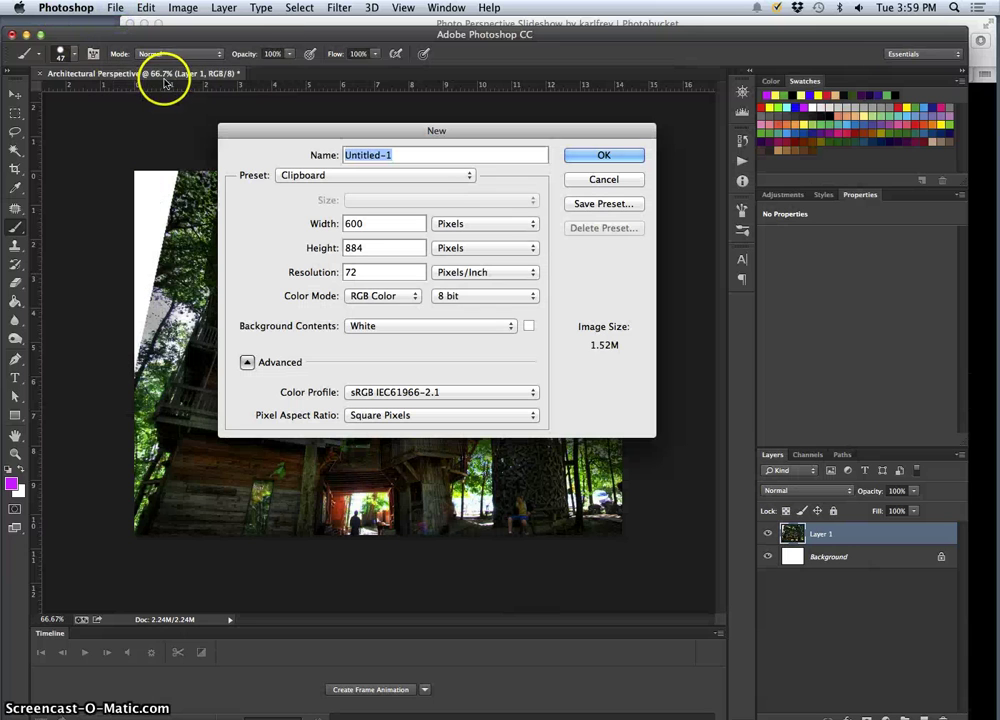
text(One-)
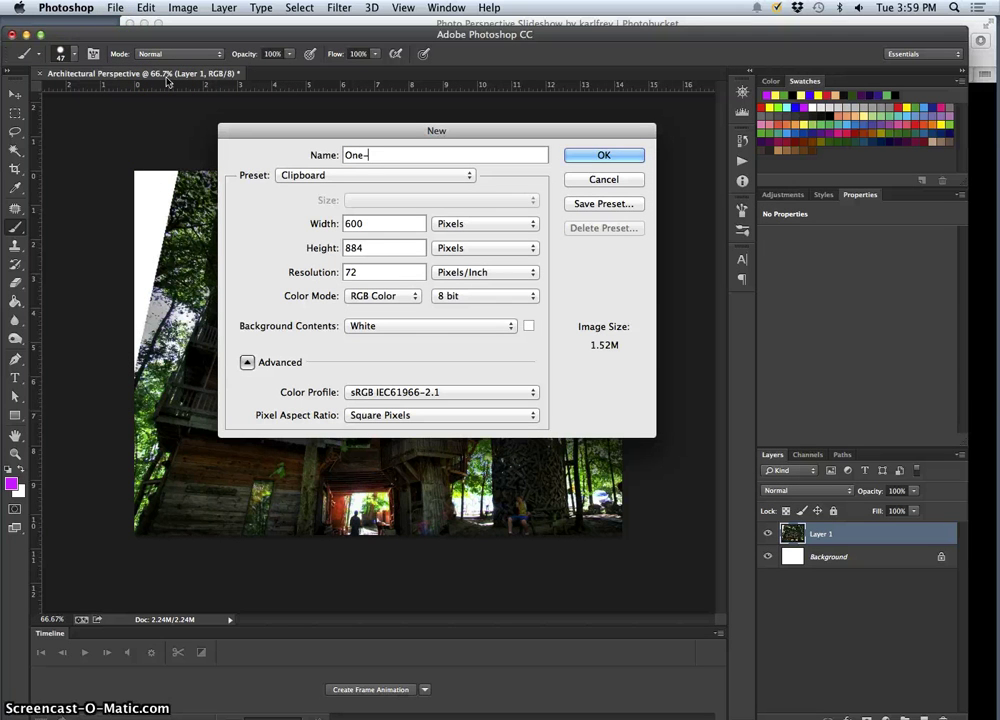
text(Point Perspective Shot)
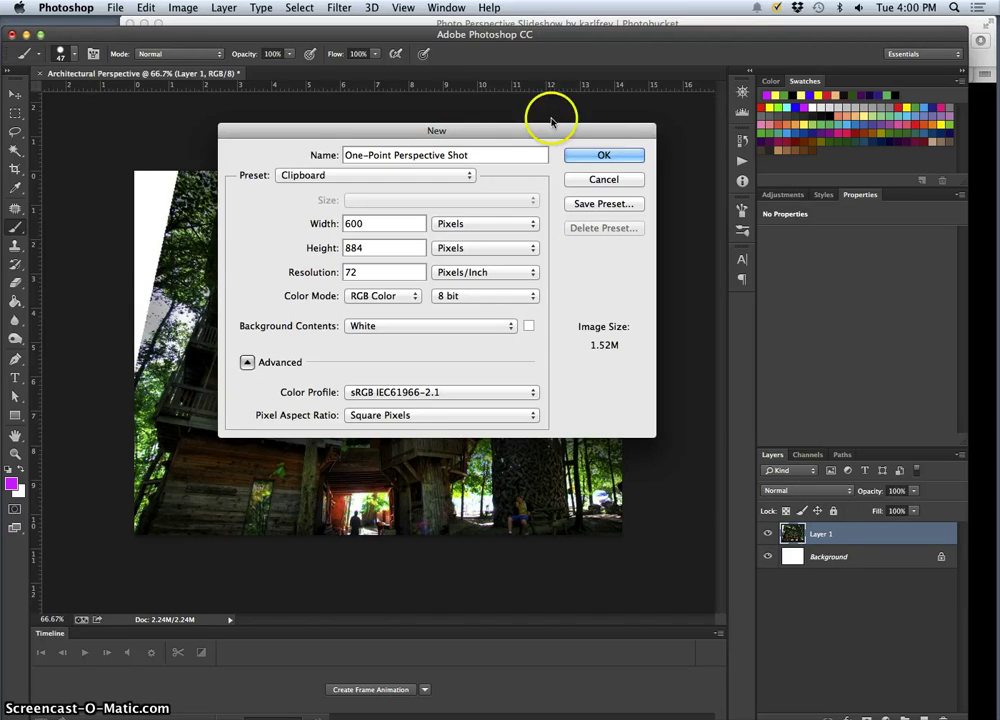
click(598, 153)
click(562, 185)
key(super+v)
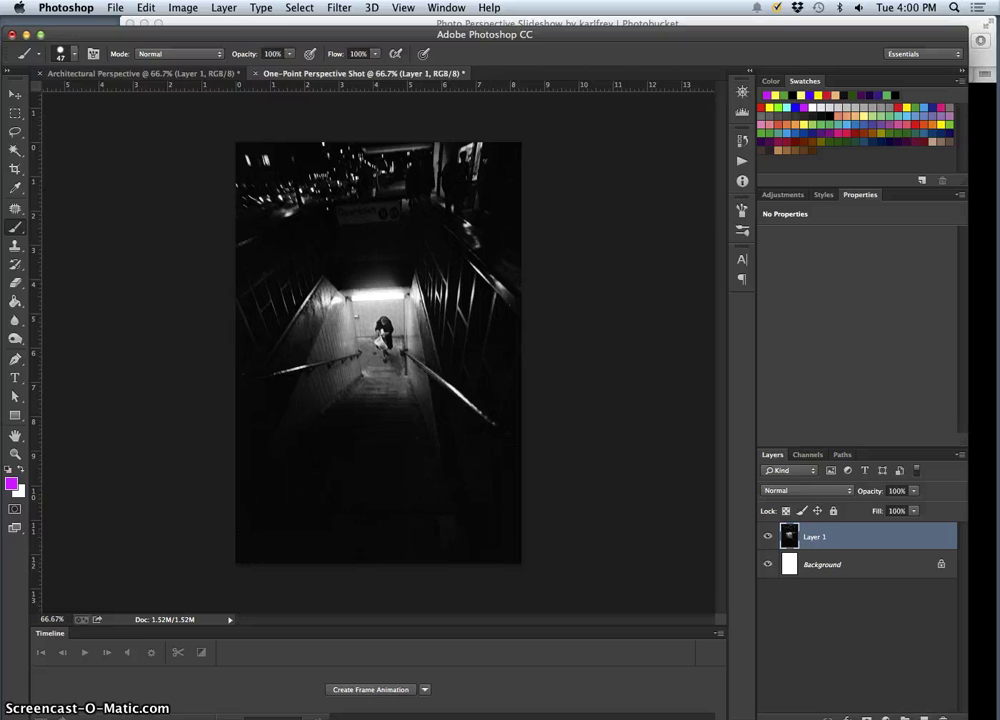
Step: On a new layer, paint a red horizon line and a box around the lit exit
click(923, 699)
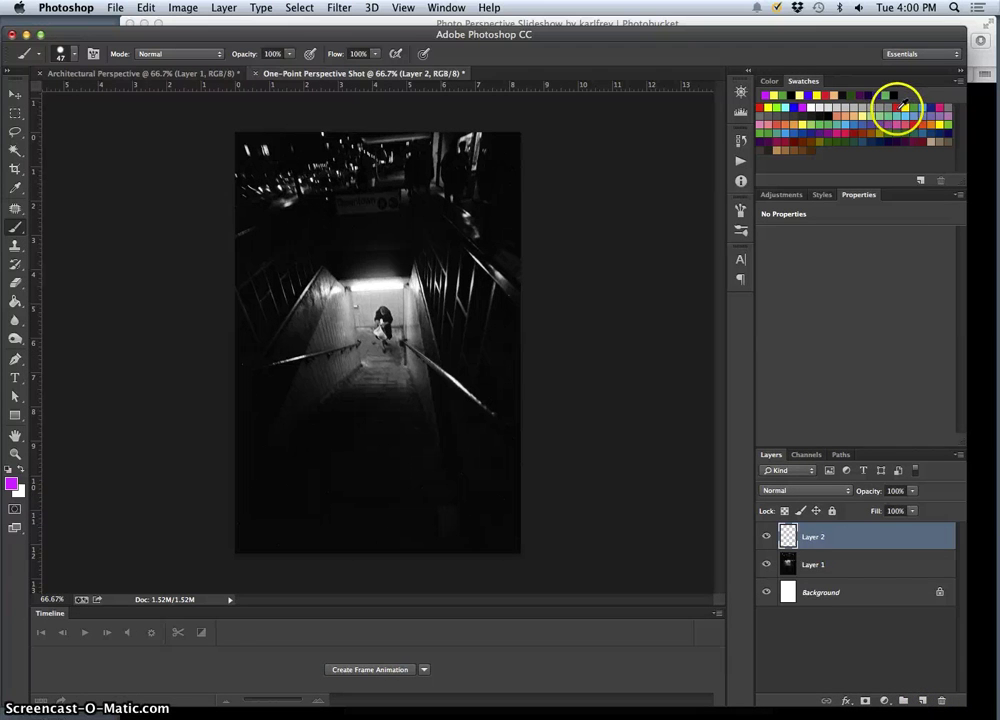
click(903, 104)
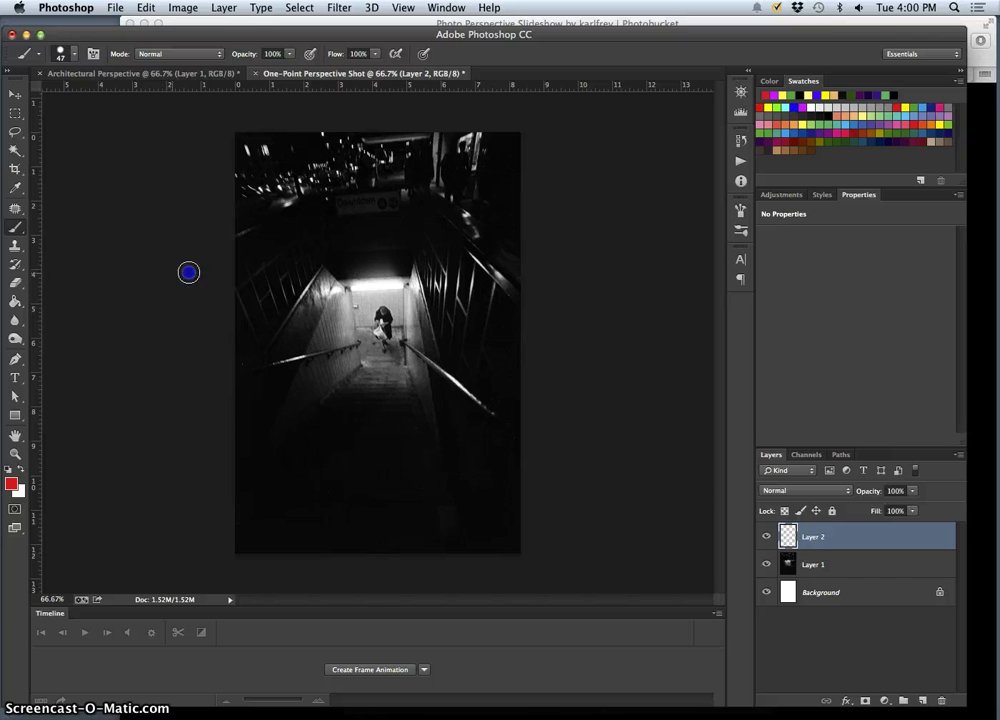
drag(262, 276, 557, 267)
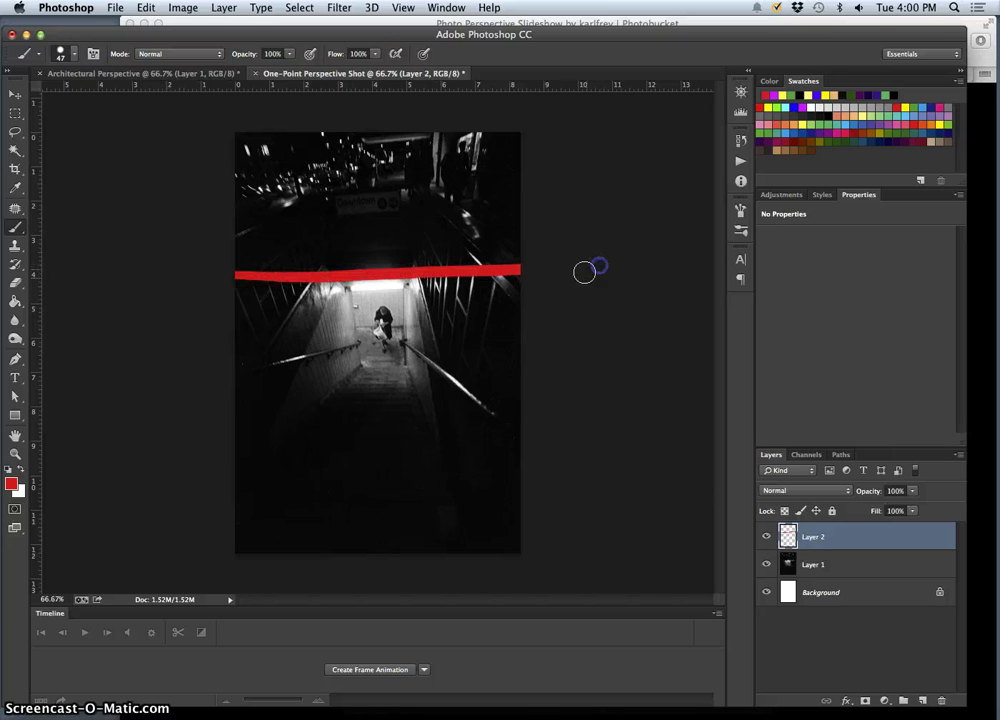
click(530, 262)
drag(530, 262, 394, 266)
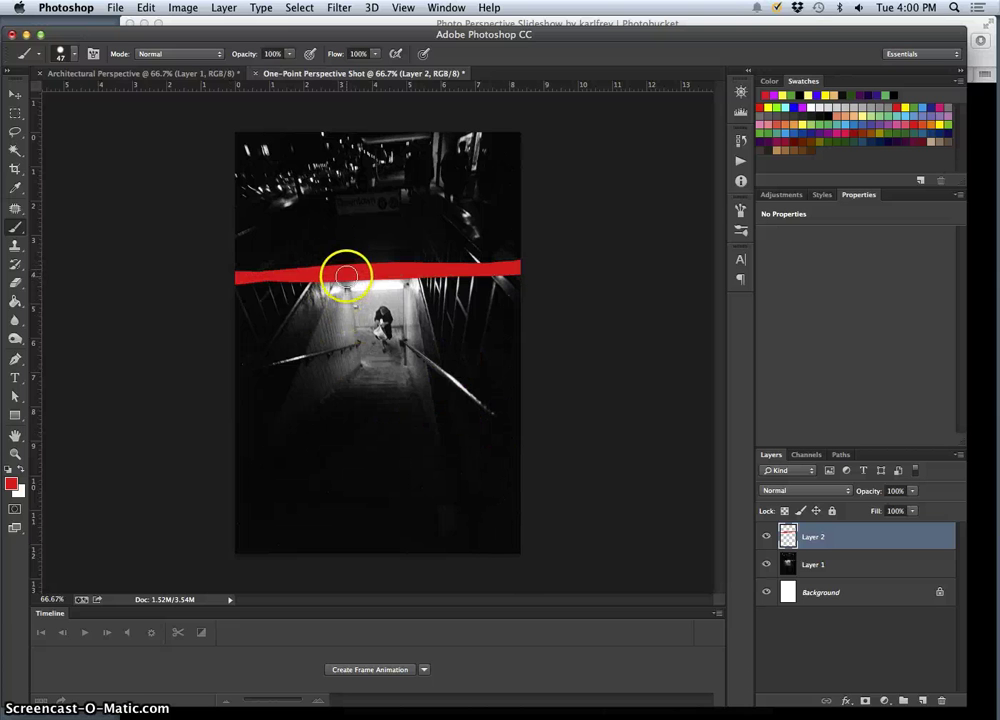
drag(346, 297, 354, 360)
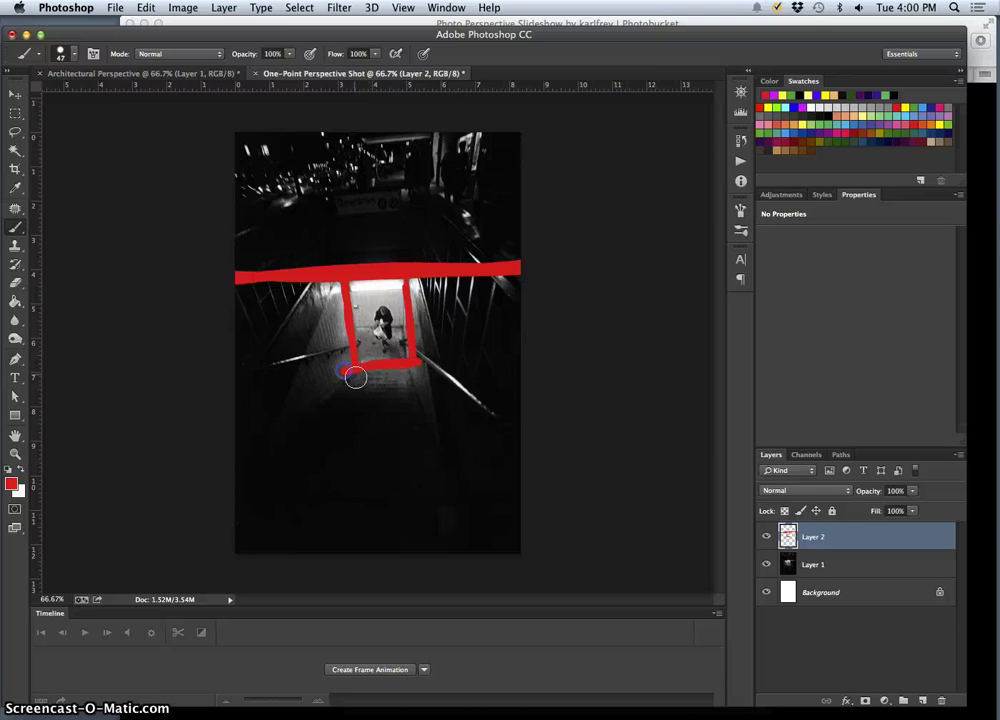
mouse_move(355, 377)
mouse_down()
mouse_move(439, 360)
mouse_move(357, 350)
mouse_up()
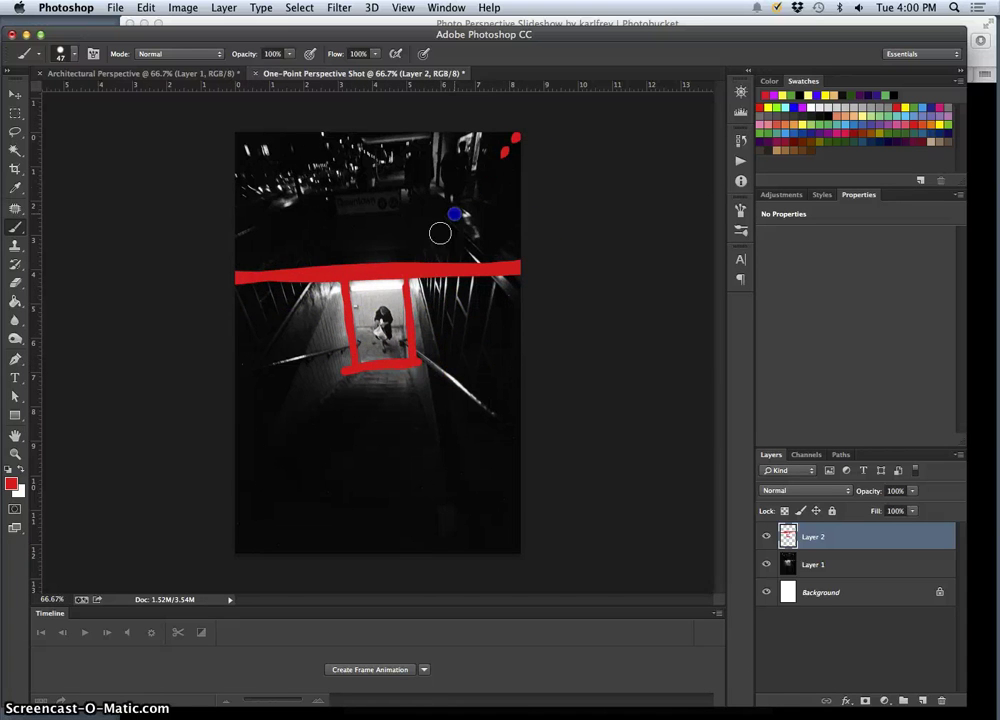
Step: Add red dashed lines converging from the corners into the exit box
drag(440, 233, 401, 288)
click(210, 166)
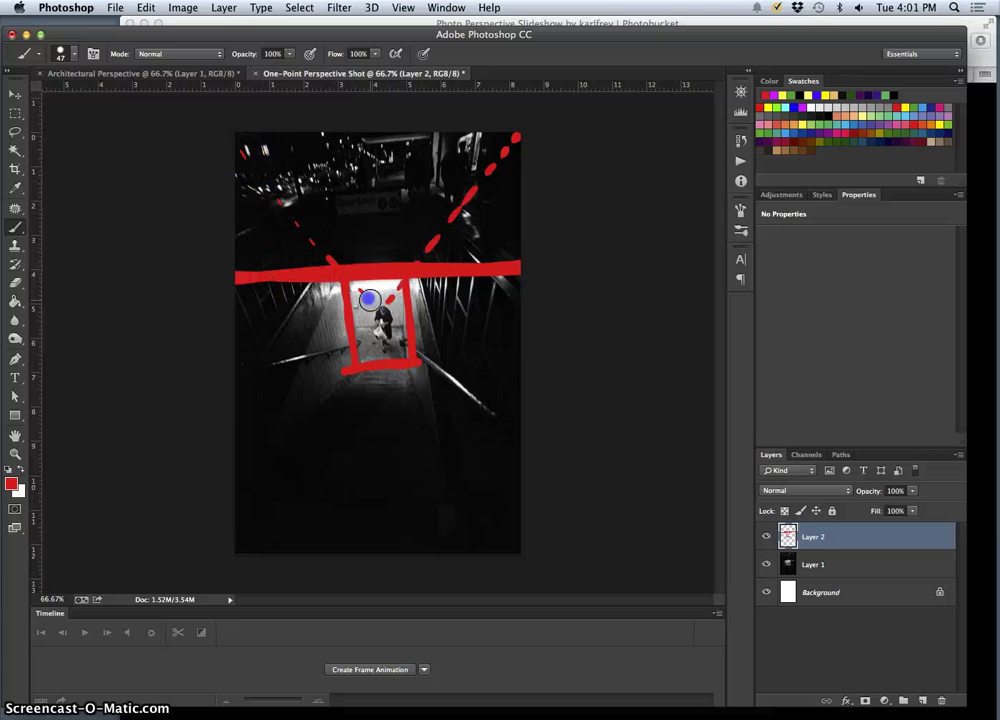
mouse_move(372, 300)
mouse_down()
mouse_move(373, 350)
mouse_move(355, 368)
mouse_up()
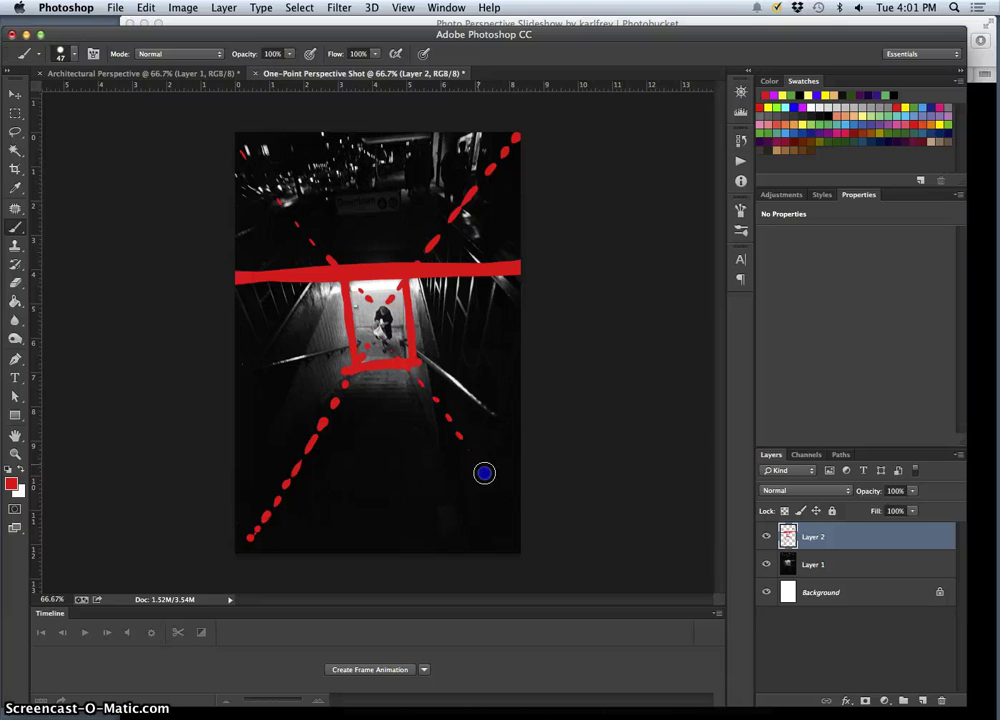
drag(484, 472, 506, 513)
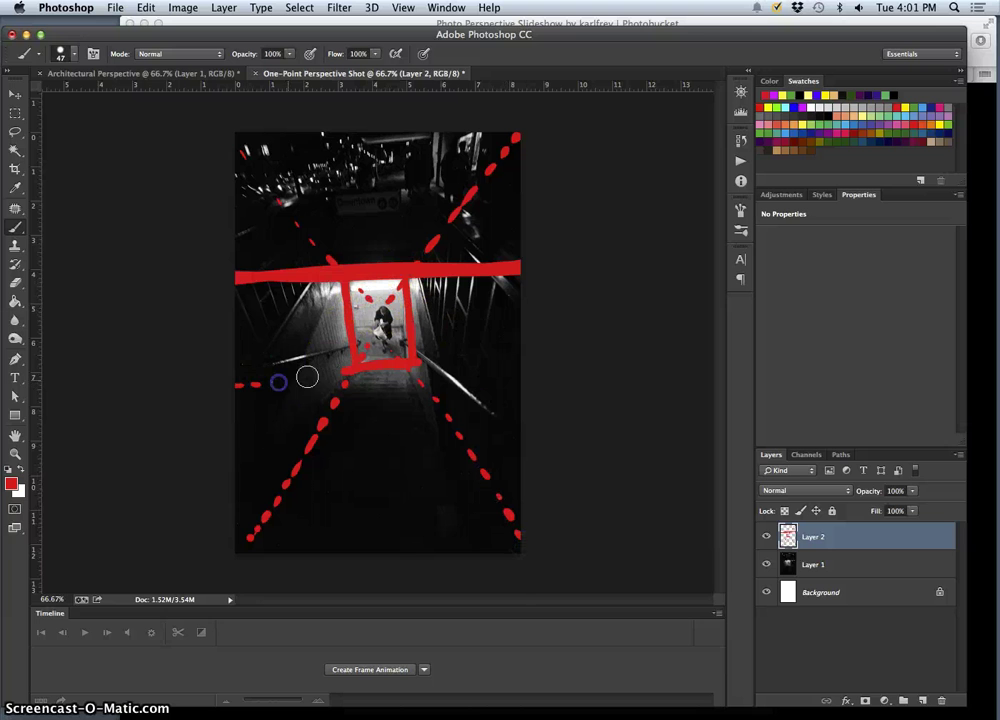
drag(446, 363, 510, 355)
right_click(525, 353)
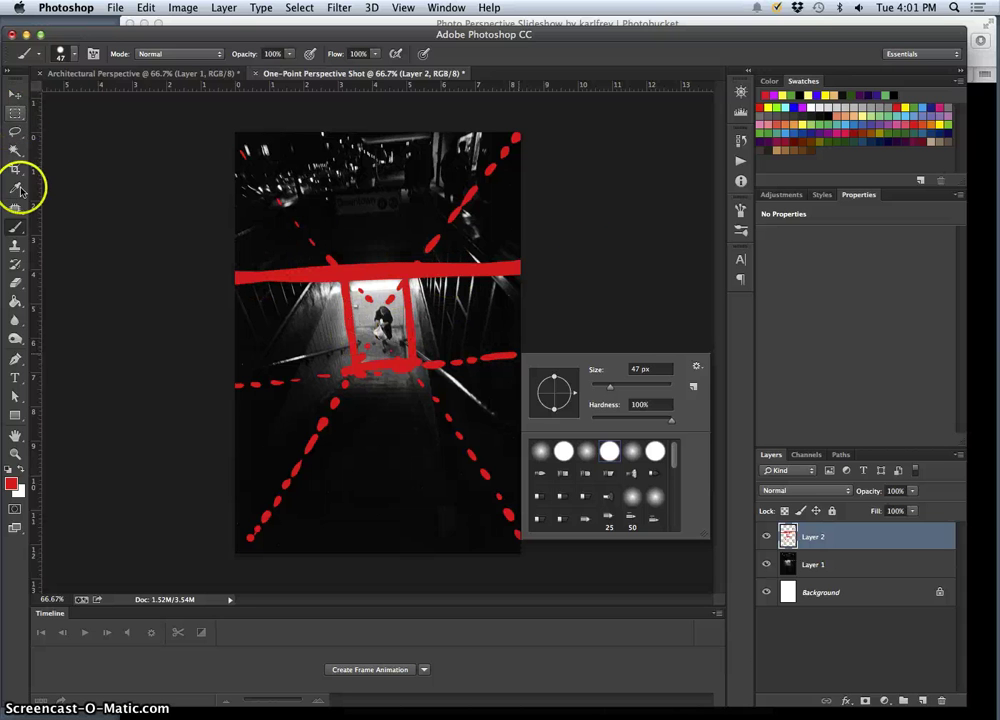
Step: Crop the image tightly around the central figure on the stairs
drag(16, 168, 45, 166)
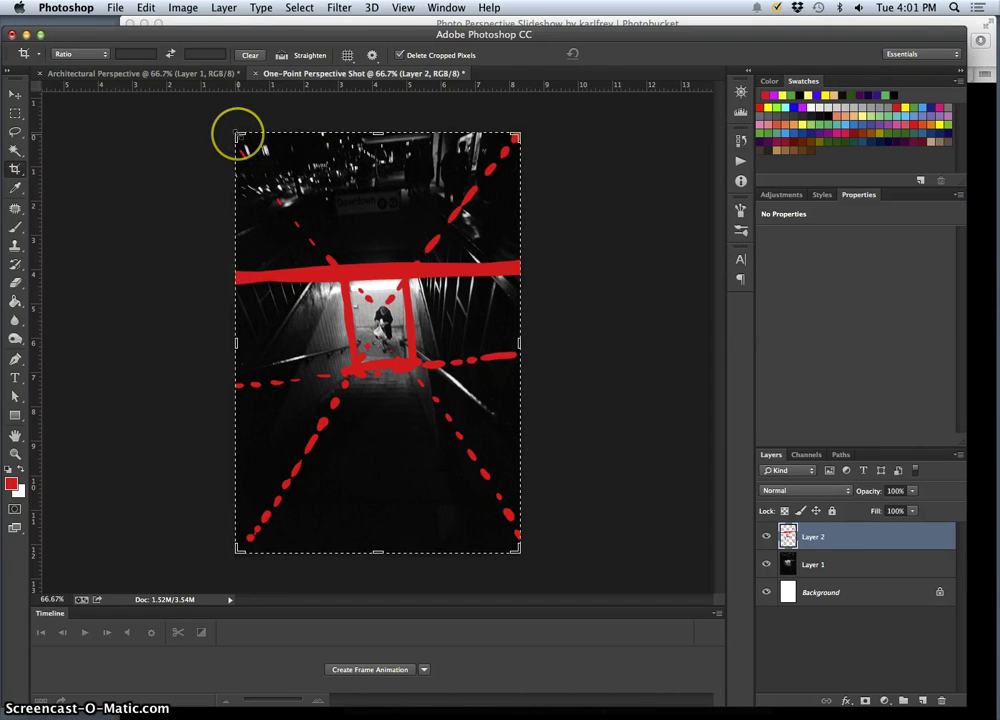
drag(238, 134, 357, 298)
mouse_move(377, 346)
mouse_down()
mouse_move(380, 315)
mouse_move(382, 353)
mouse_up()
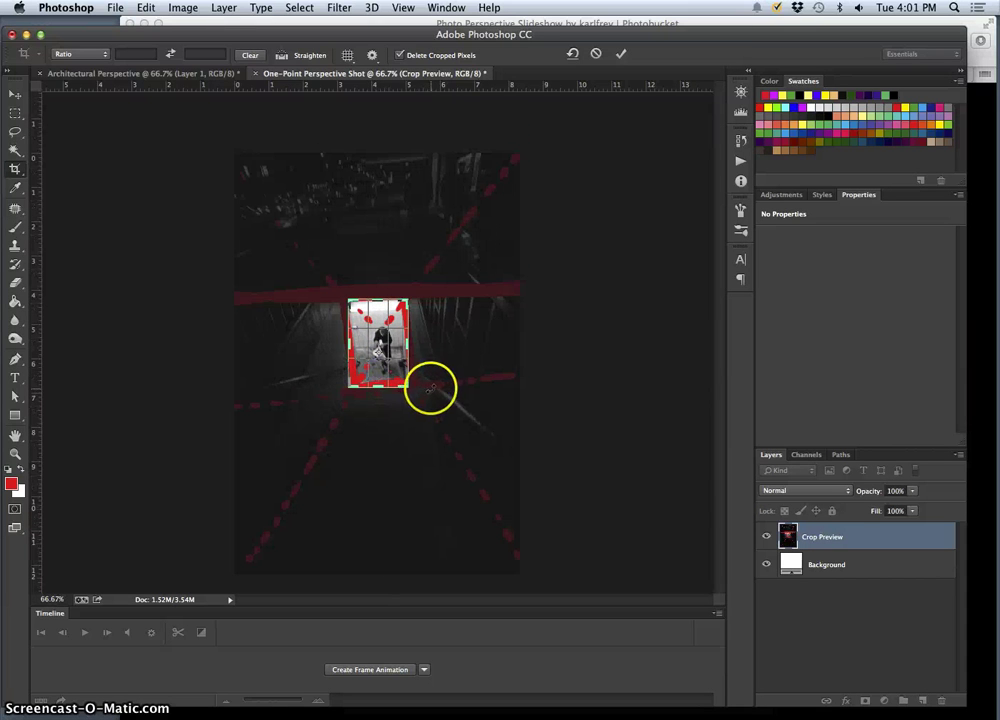
key(Return)
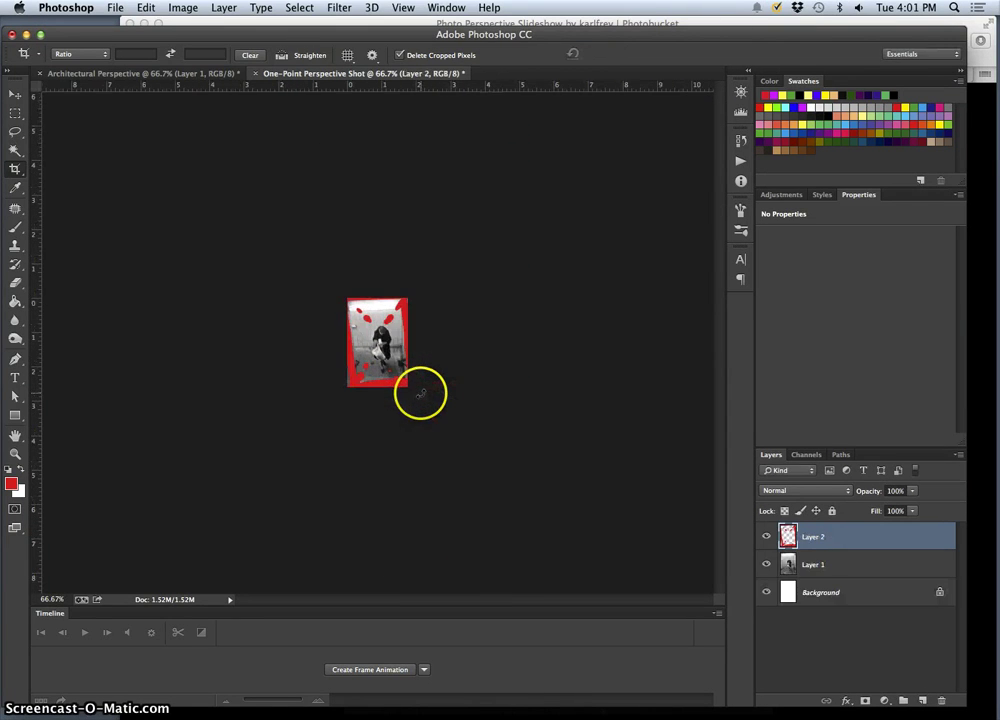
Step: Undo the crop to restore the full photo and hide Layer 2's red lines
click(767, 539)
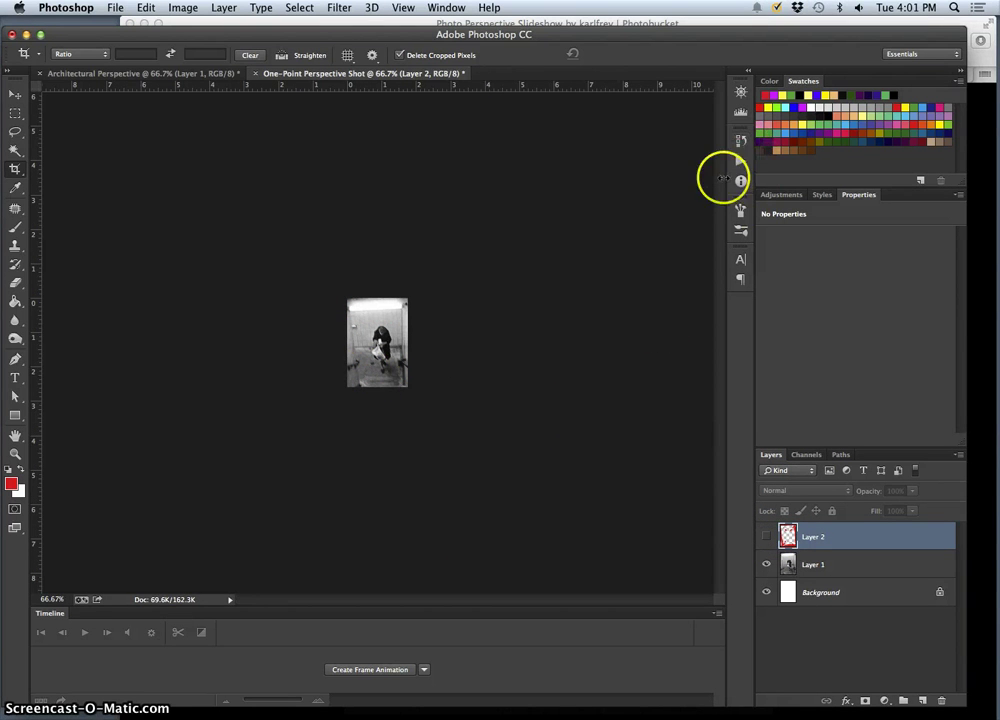
key(super+alt+z)
key(super+alt+z)
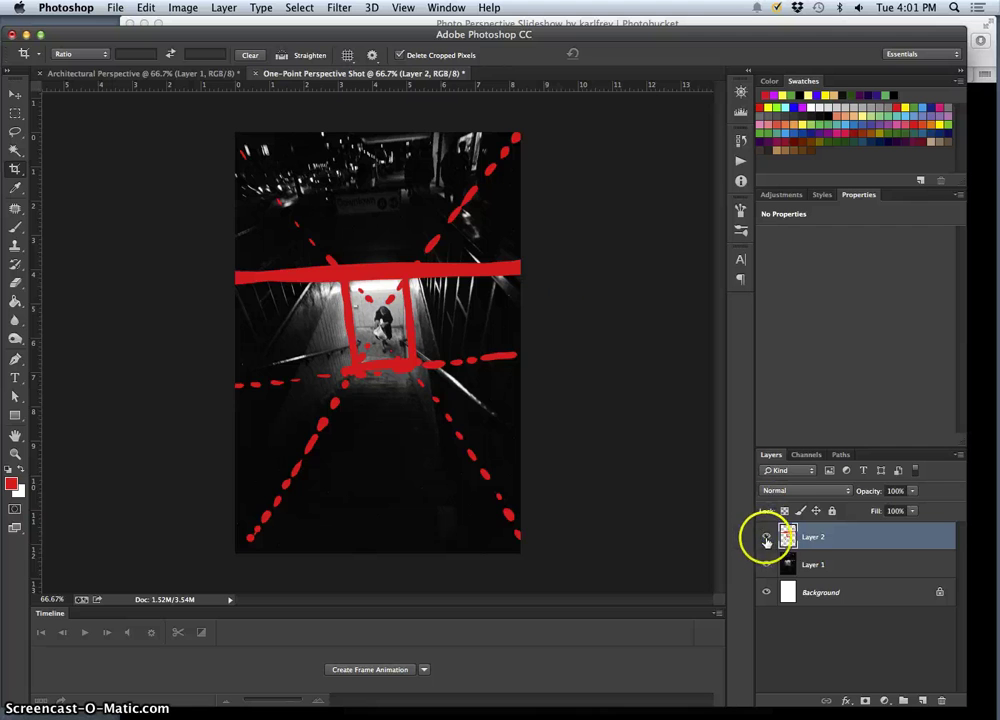
click(766, 537)
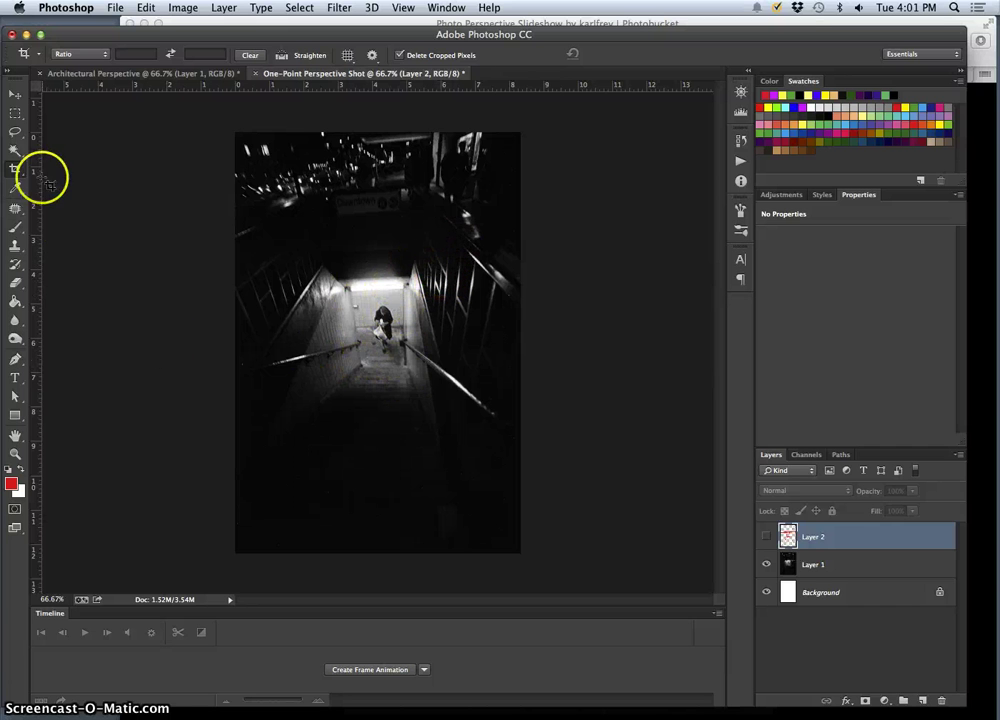
Step: On a new Layer 3, brush red vertical strokes along the walls and railings
click(20, 229)
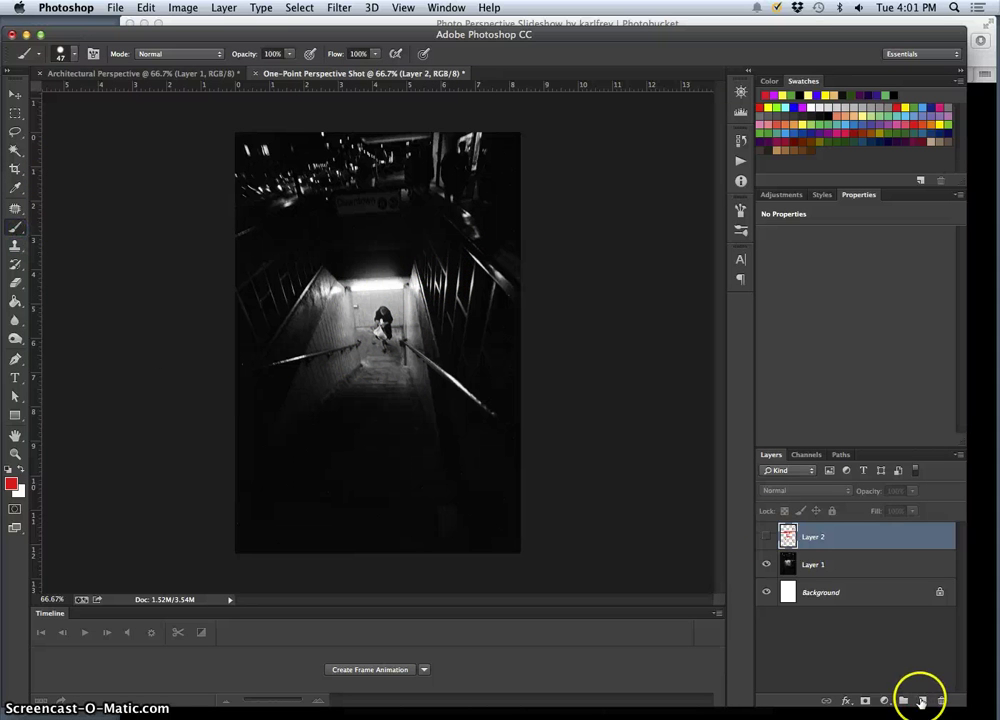
click(921, 699)
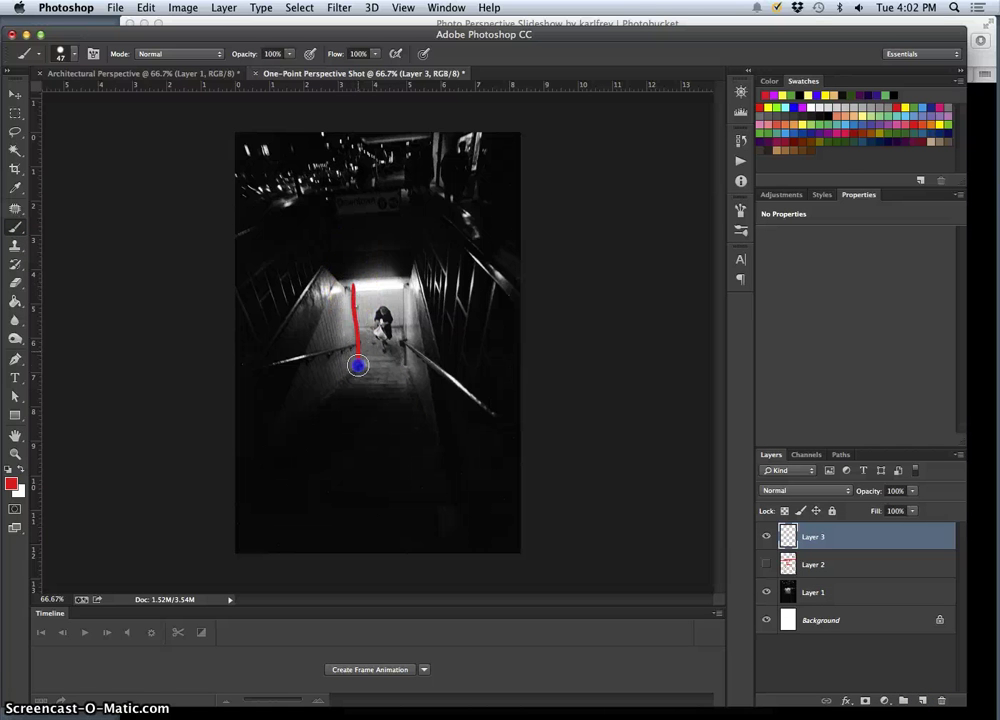
drag(404, 283, 405, 299)
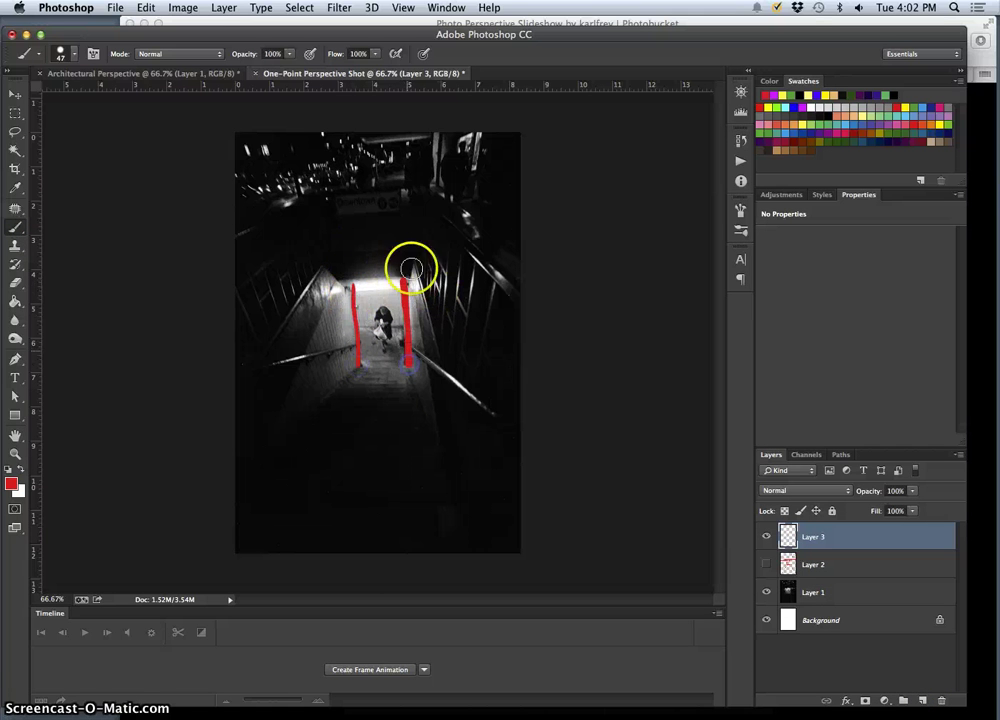
drag(428, 133, 431, 195)
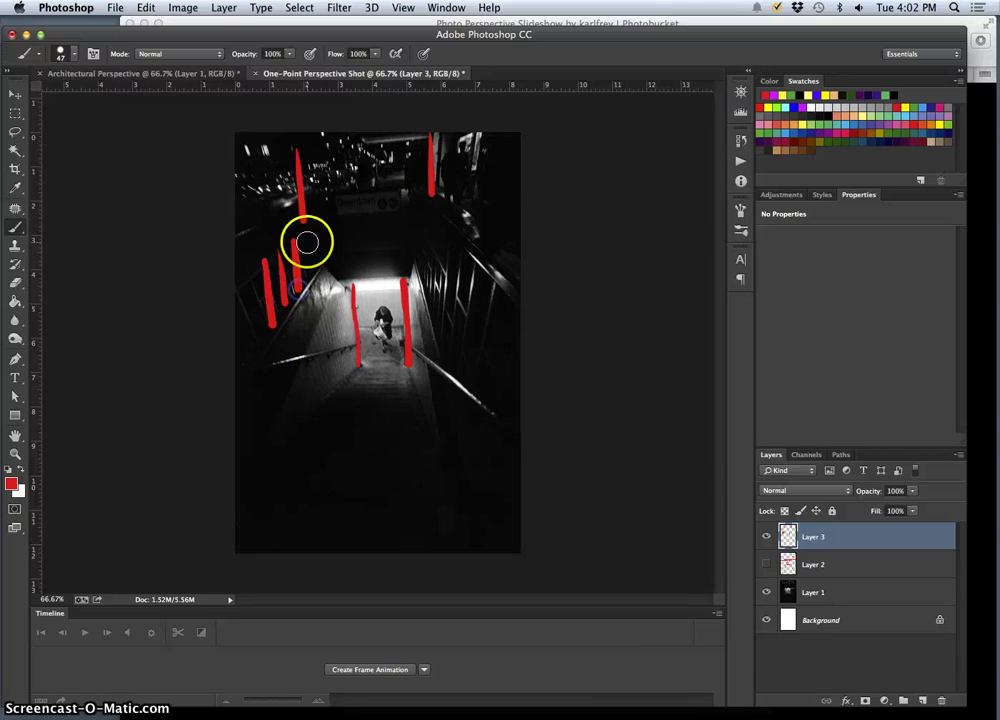
drag(307, 242, 309, 270)
mouse_move(440, 221)
mouse_down()
mouse_move(437, 290)
mouse_move(459, 280)
mouse_move(453, 344)
mouse_move(475, 366)
mouse_up()
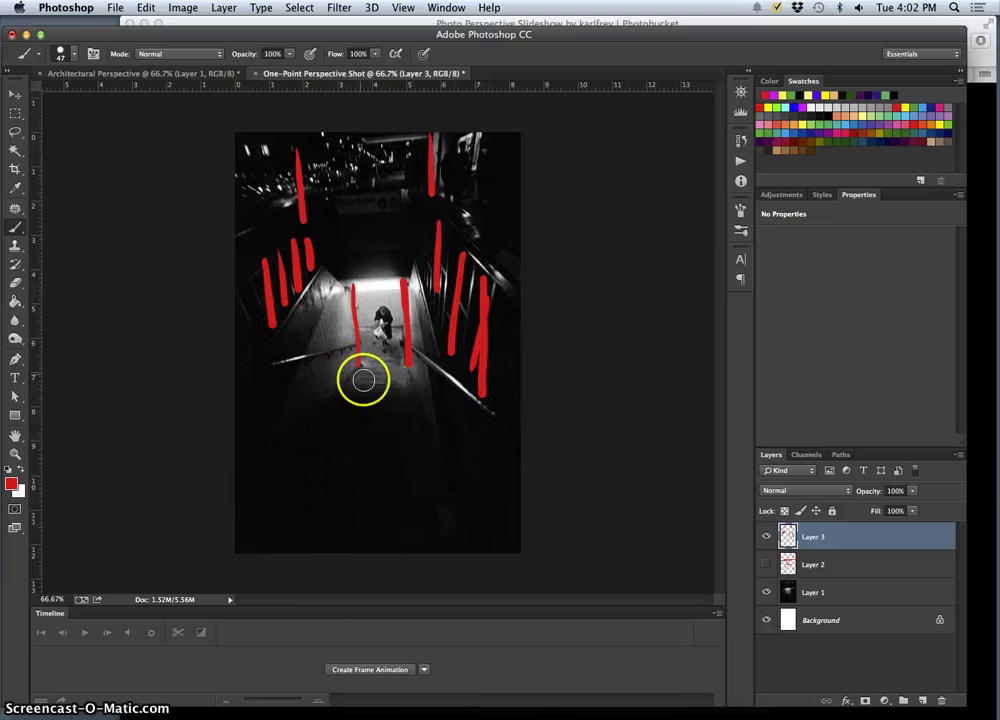
Step: Paint six red horizontal lines across the stairwell top and the steps below
drag(339, 278, 420, 278)
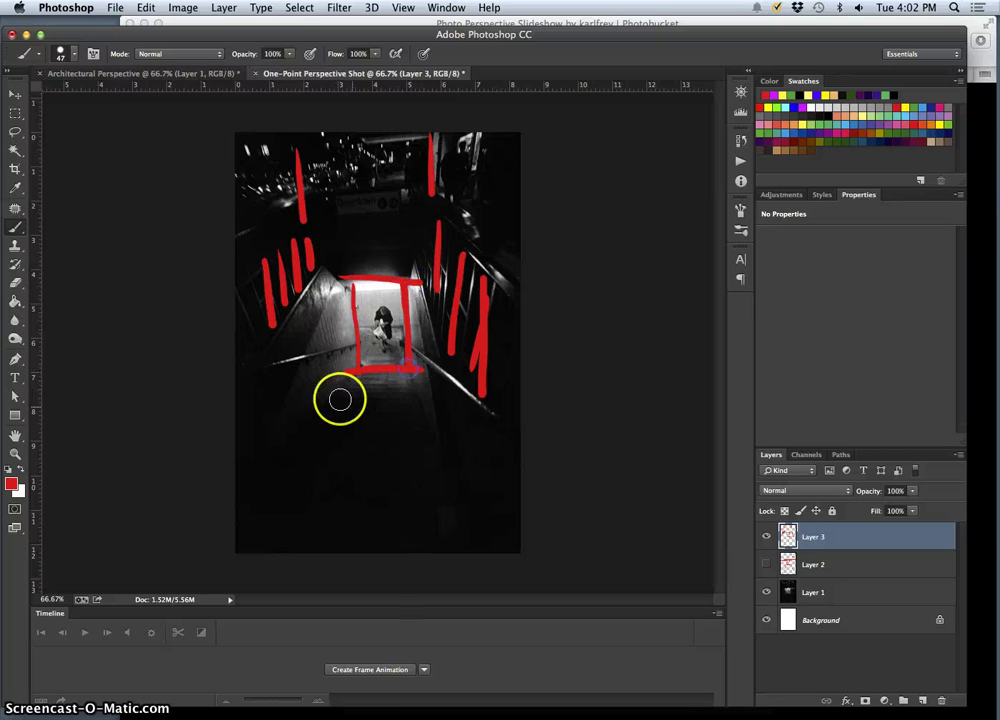
drag(335, 388, 430, 388)
drag(320, 410, 425, 410)
drag(275, 430, 442, 434)
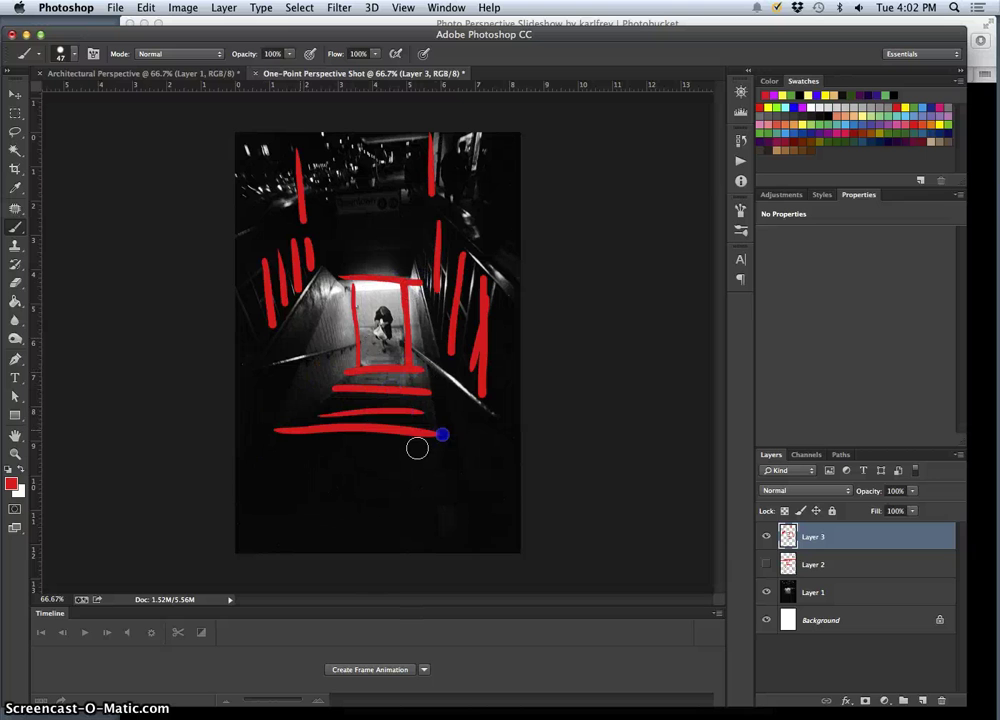
drag(278, 462, 432, 463)
drag(245, 488, 425, 486)
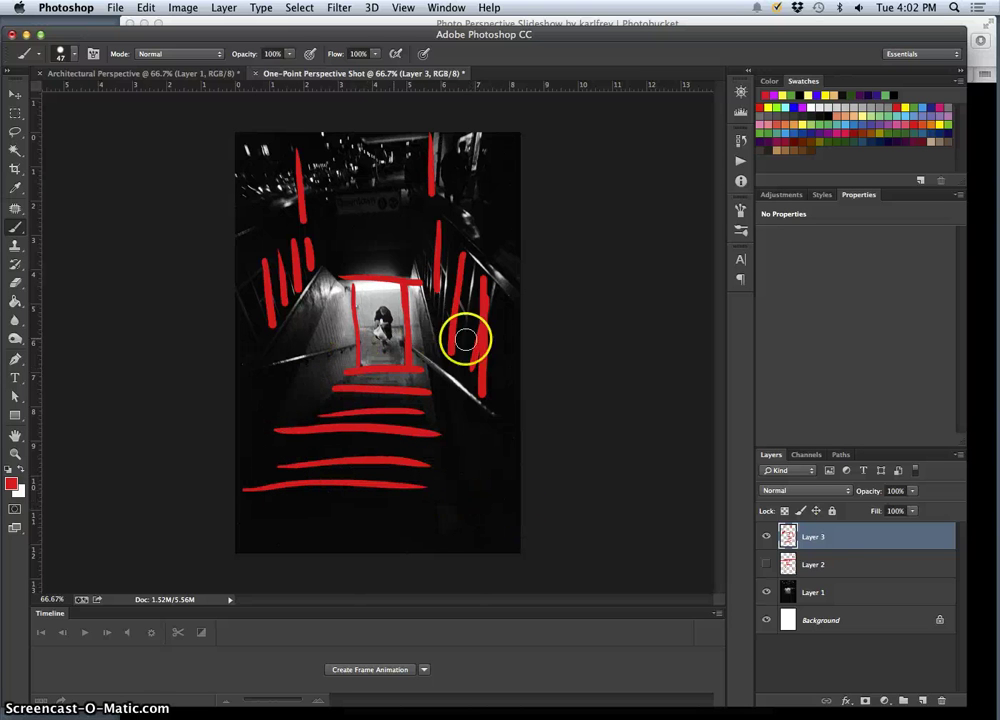
Step: On a new Layer 4, paint blue lines converging from the edges on the stair figure
click(922, 699)
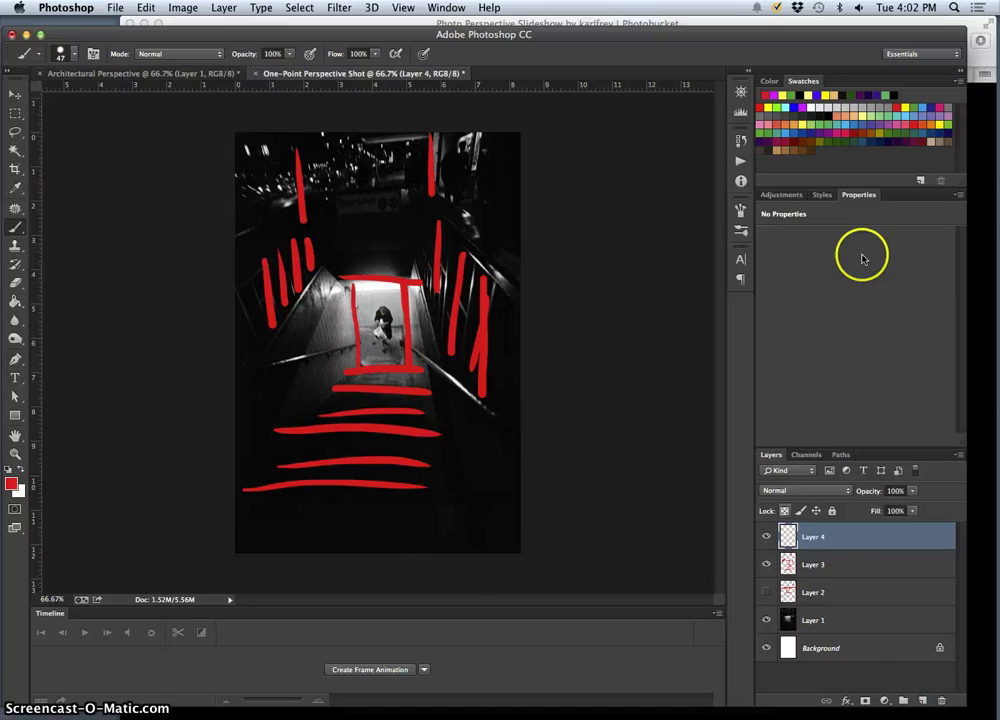
click(915, 110)
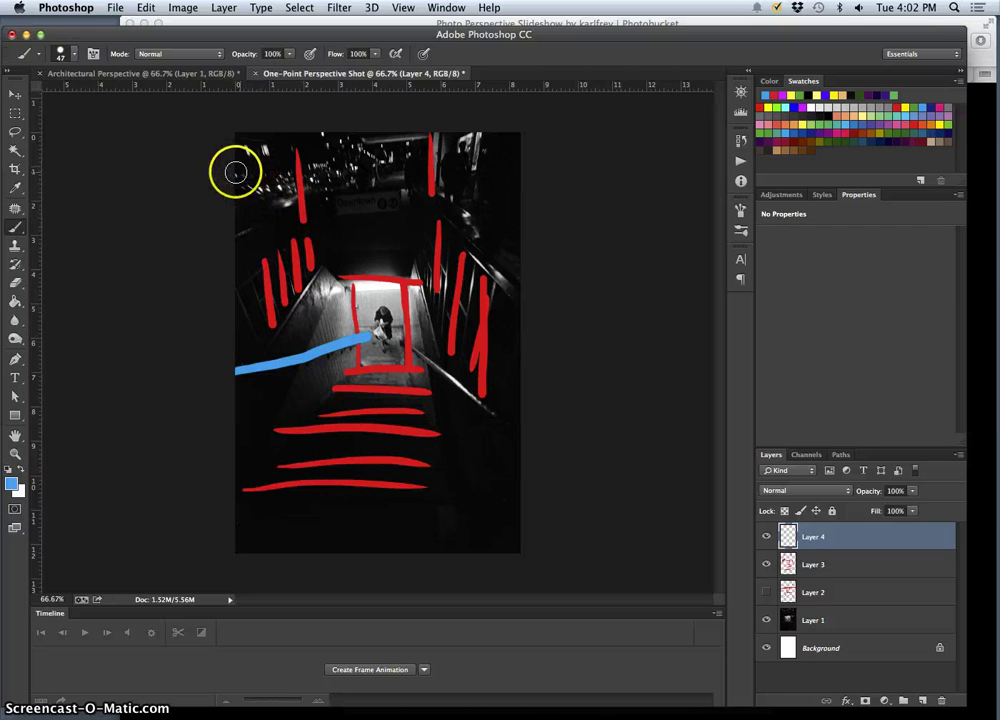
drag(476, 134, 469, 157)
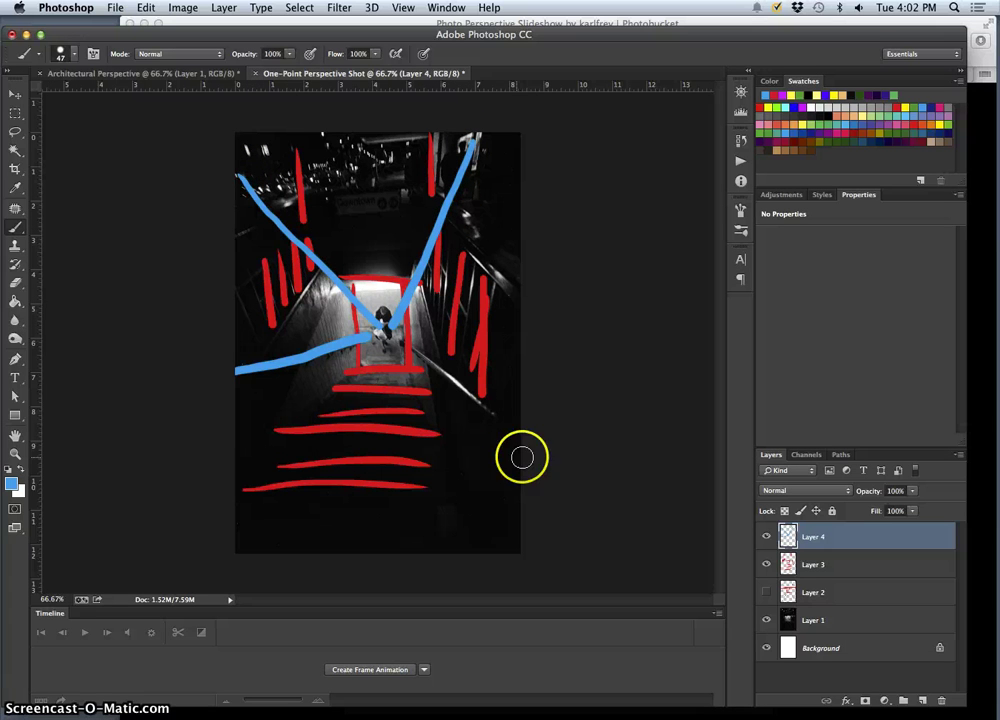
click(514, 428)
click(400, 360)
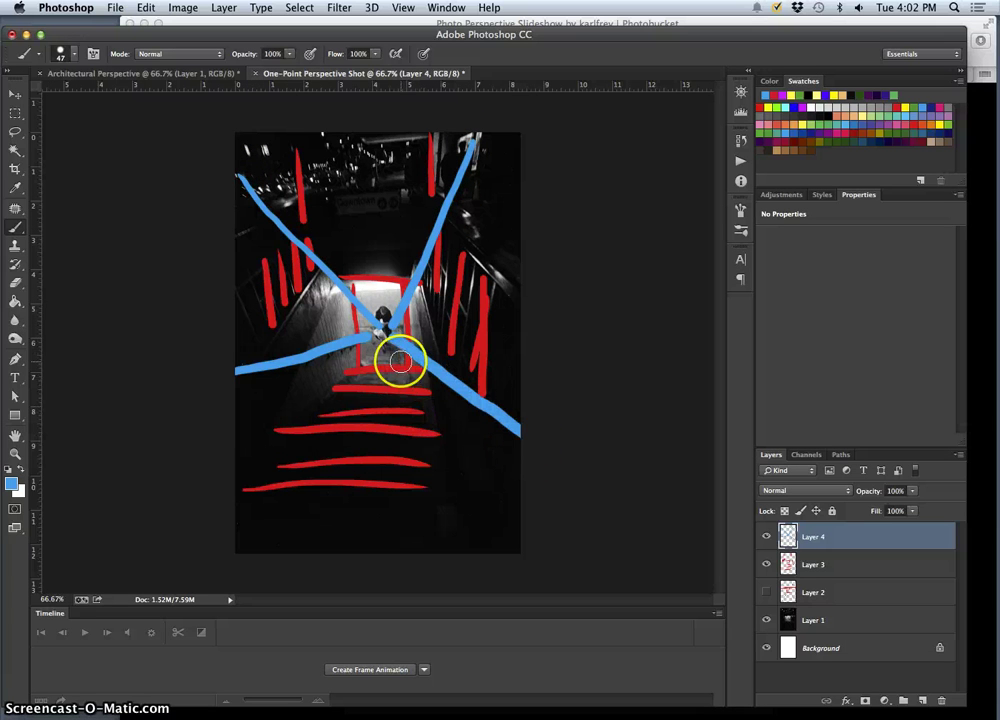
drag(436, 455, 470, 535)
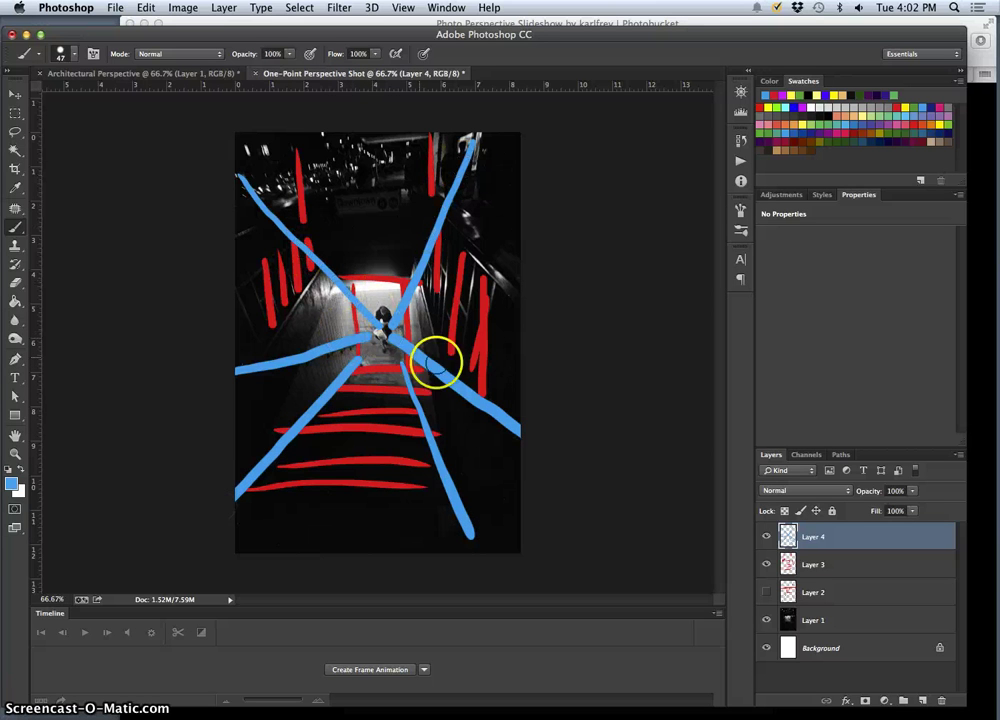
Step: Hide the red line layers and toggle Layer 4's blue lines on and off to compare
drag(766, 566, 766, 604)
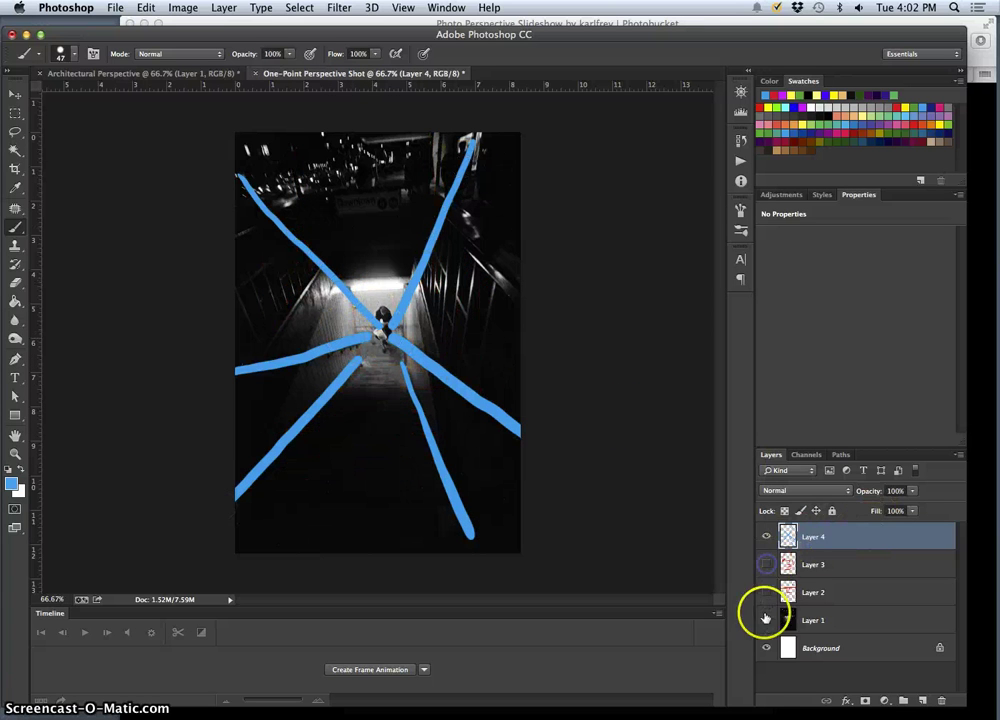
click(767, 538)
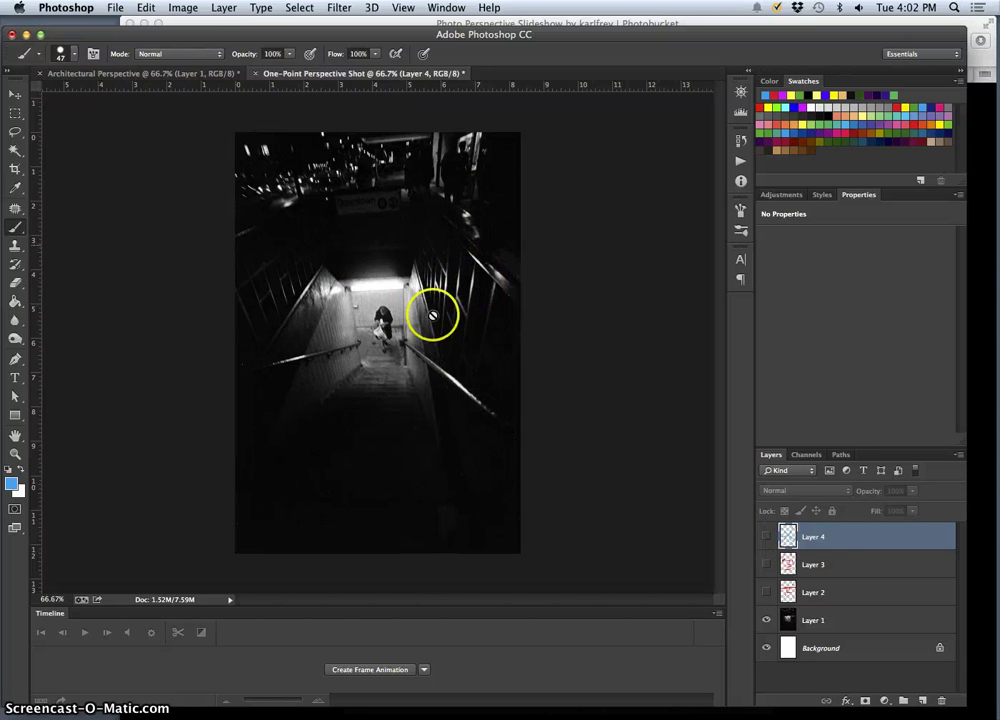
click(767, 538)
click(767, 538)
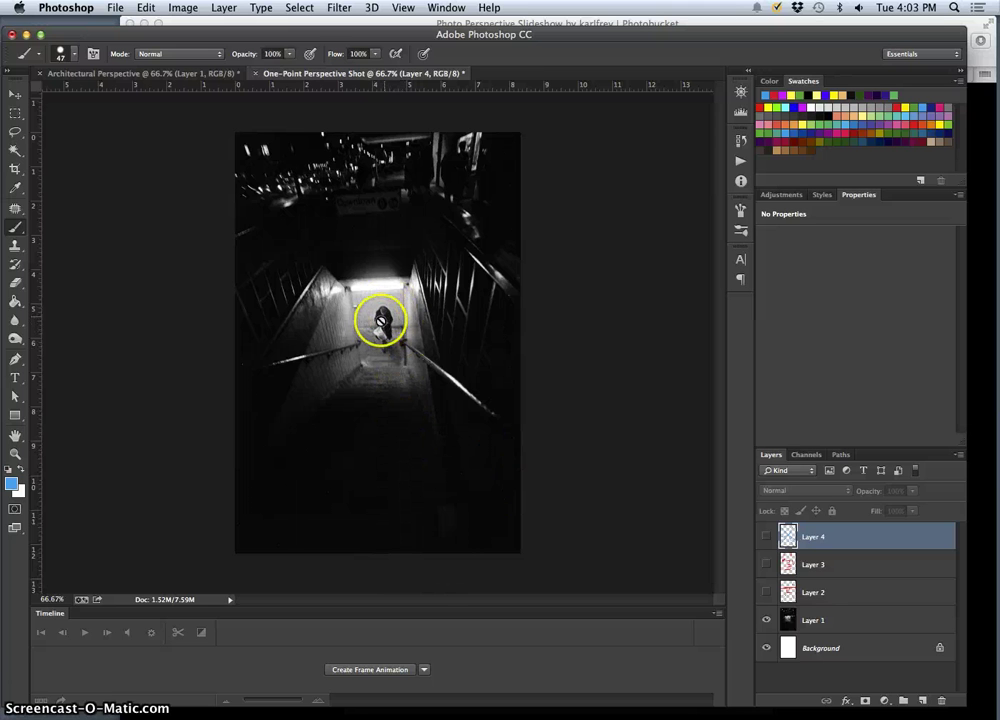
click(766, 537)
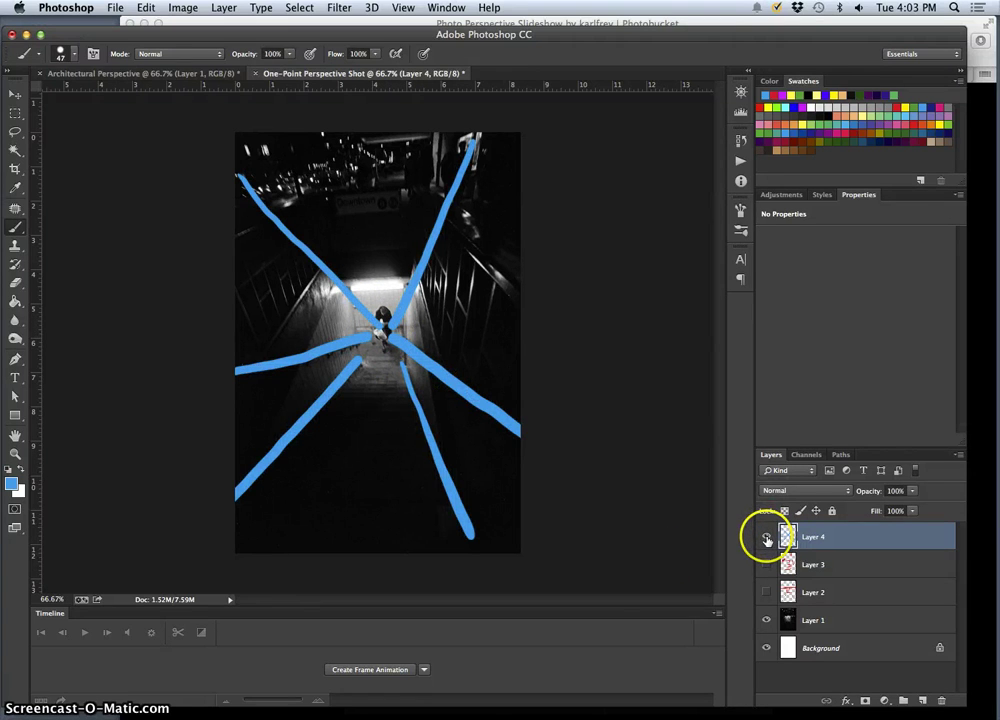
click(766, 537)
Step: Bring the Photobucket slideshow forward and jump to slide 4, the red-sky beach
click(982, 368)
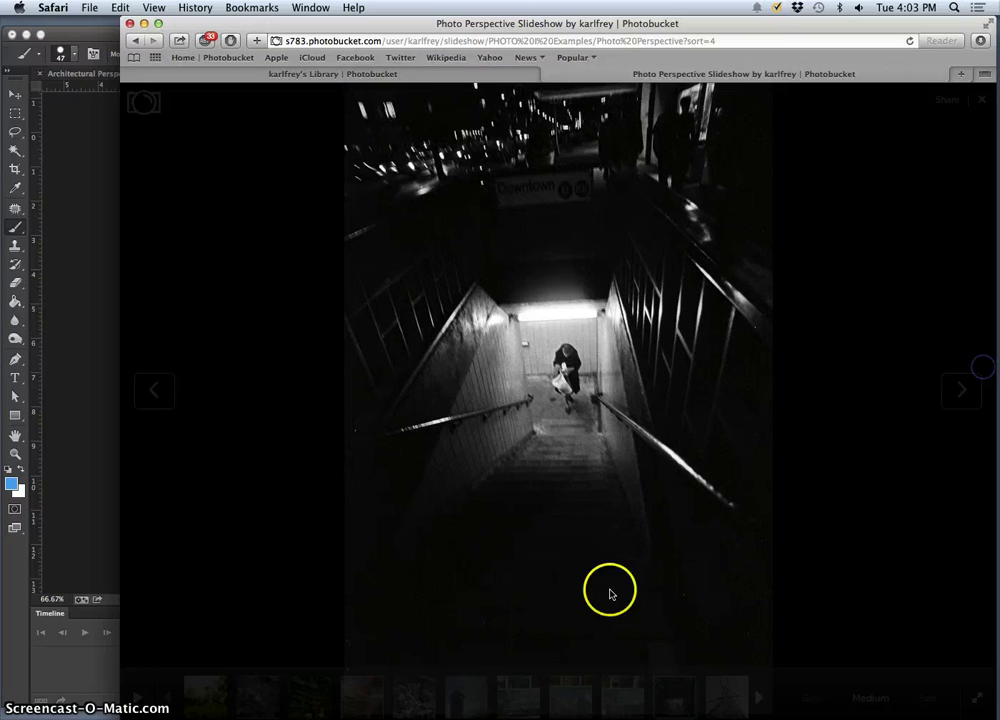
click(354, 692)
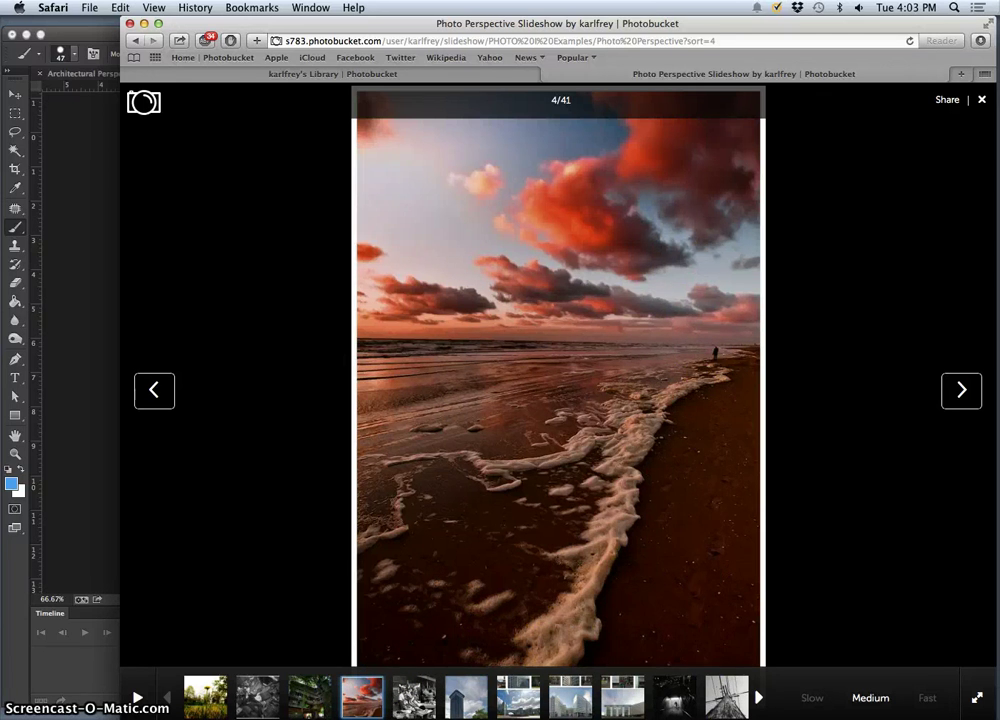
Step: Jump to slide 11's utility pole photo, then switch back to the Photoshop stairway document
click(726, 697)
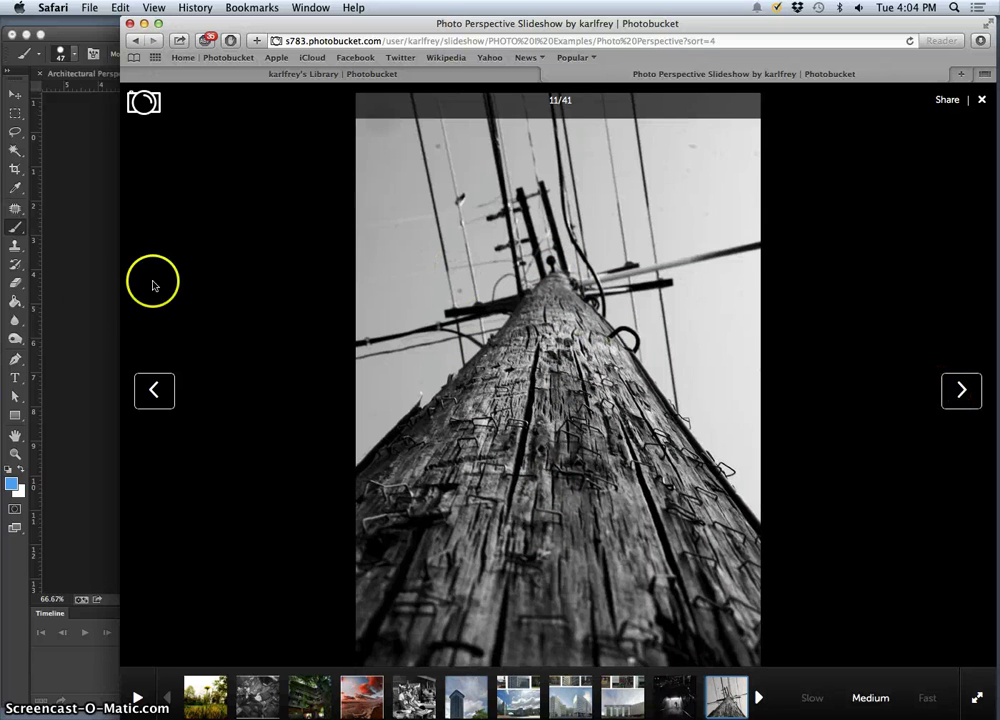
click(89, 292)
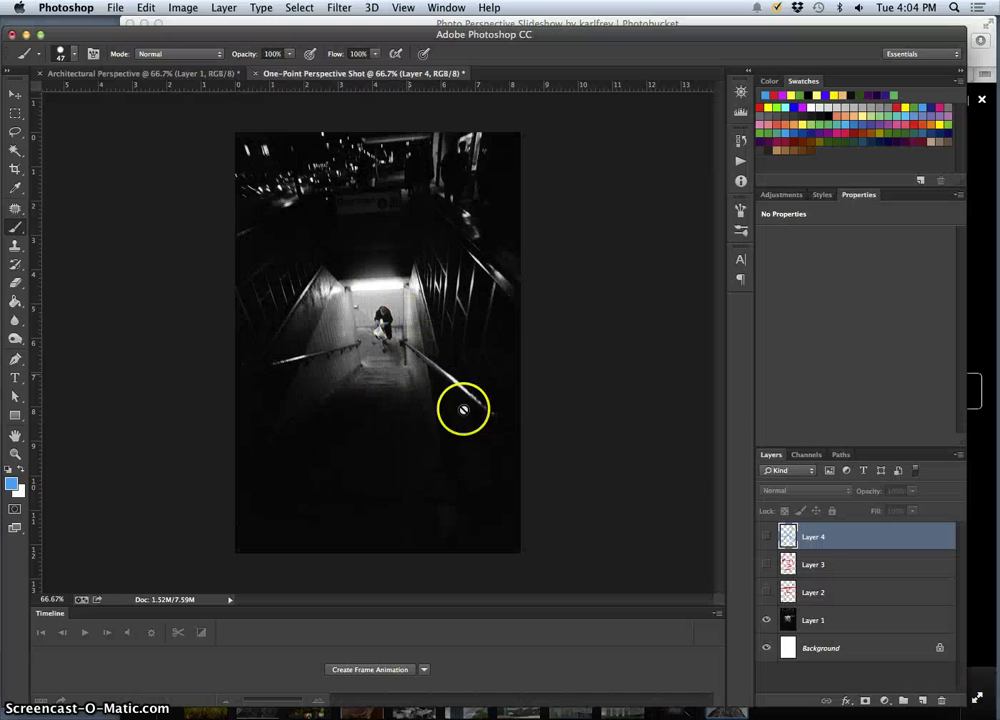
Step: Show Layer 4's blue lines, letter 'one-point' at lower left, and mark the vanishing point red
click(765, 537)
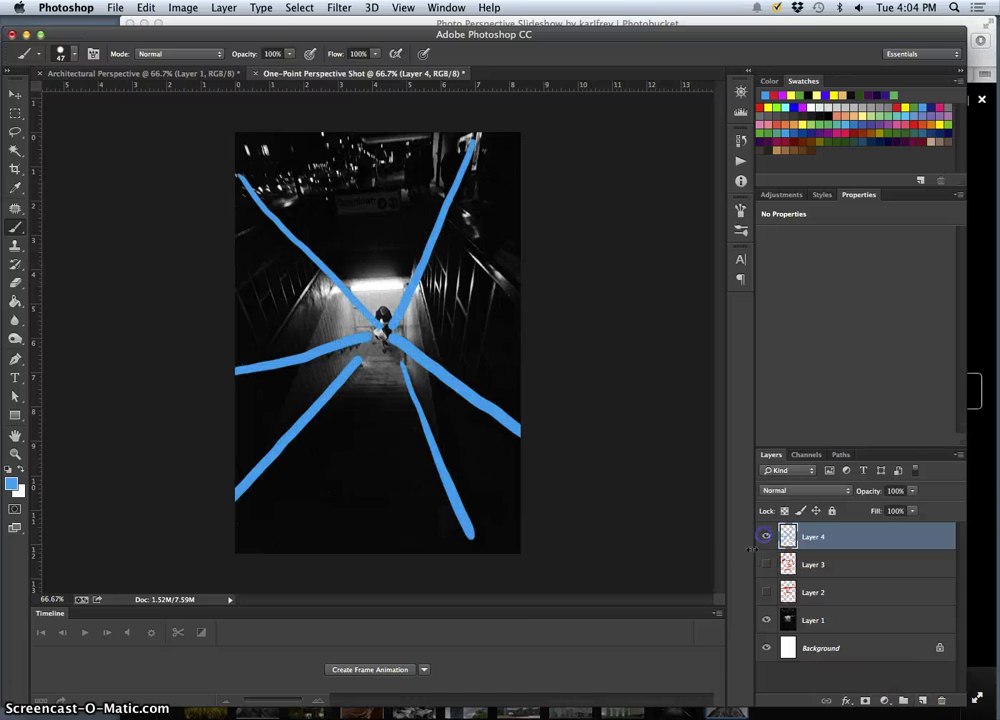
click(304, 478)
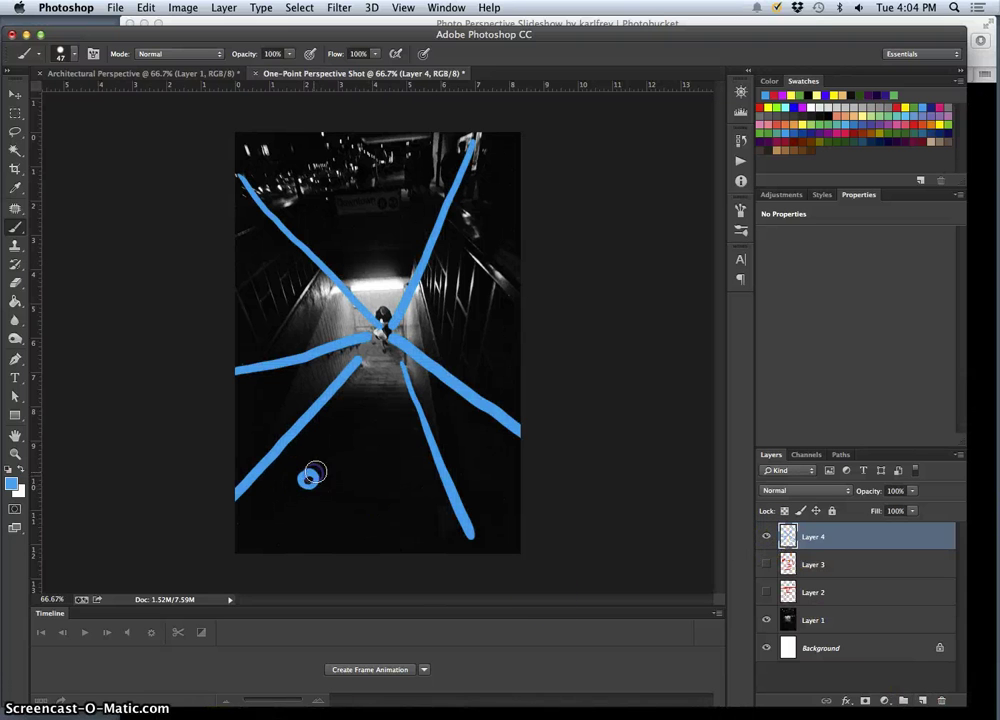
drag(366, 467, 378, 464)
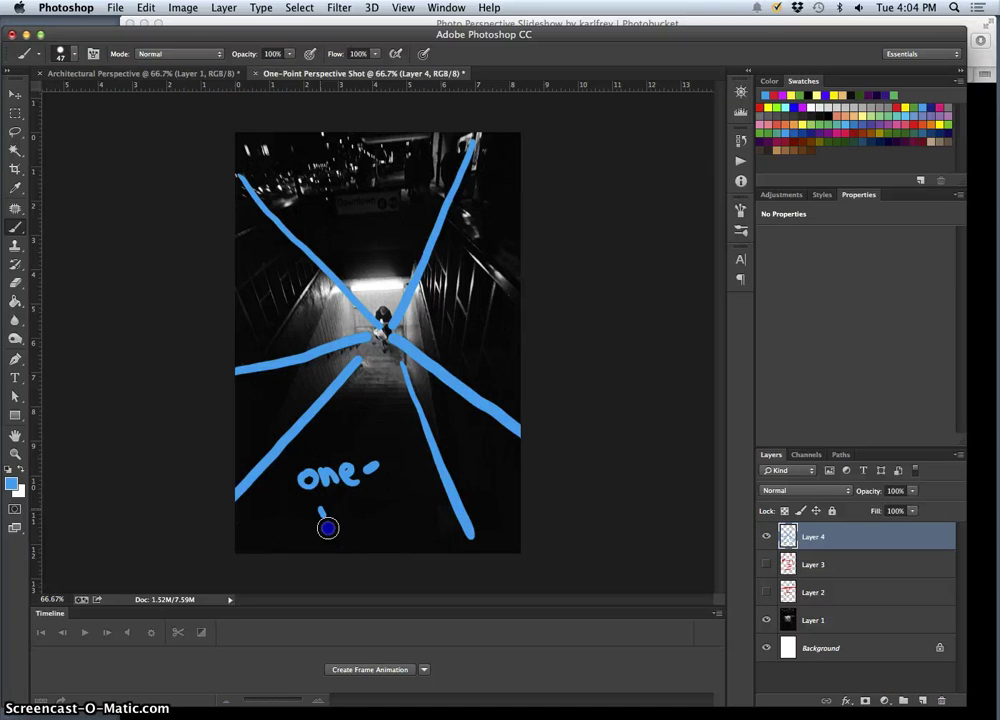
drag(328, 526, 326, 512)
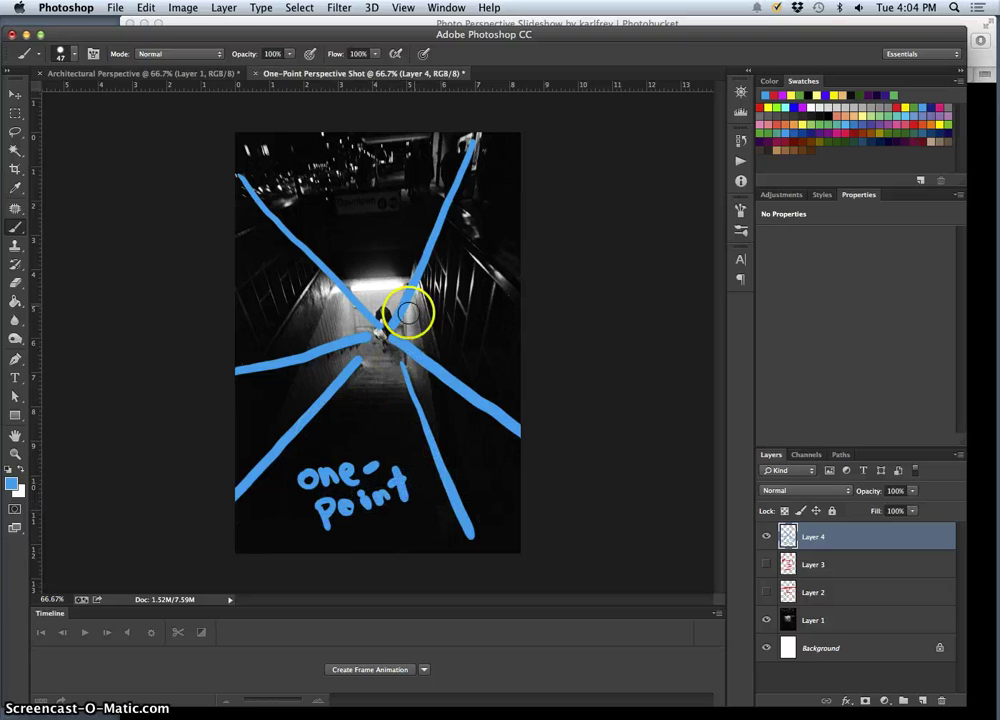
click(848, 131)
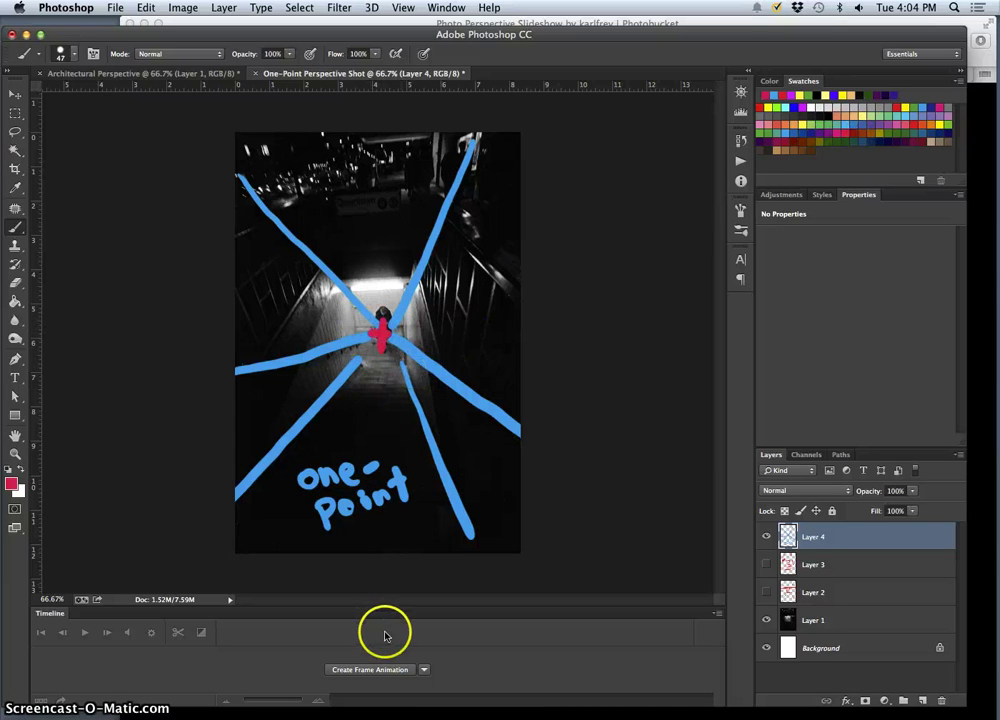
click(390, 340)
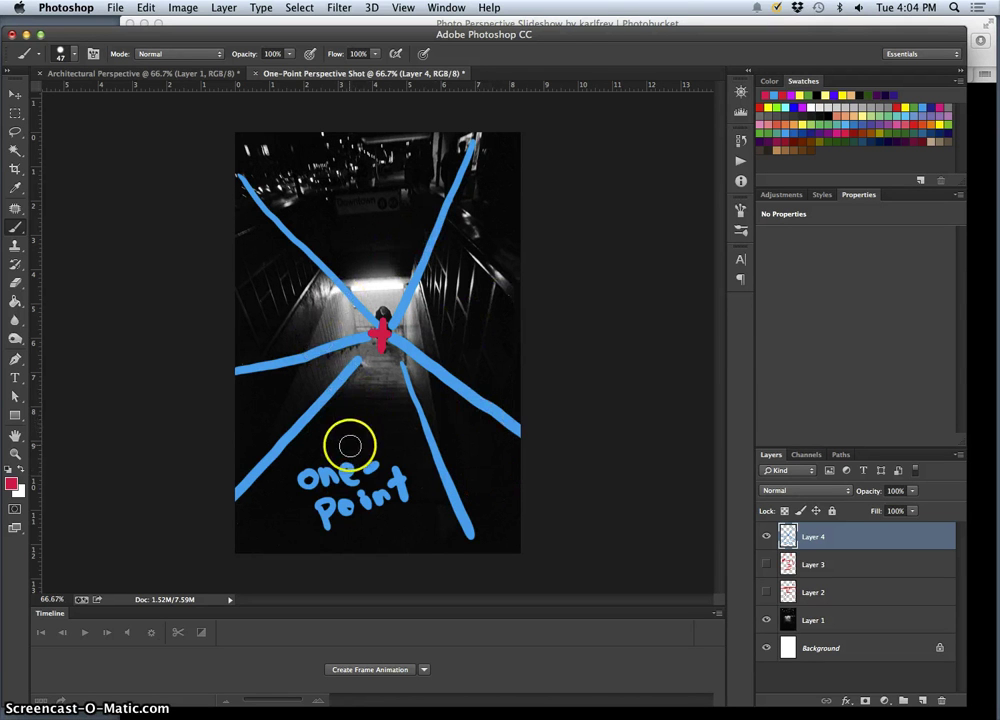
Step: Advance the Photobucket slideshow to the library corridor photo (13/41), copy it, and return to Photoshop
click(980, 220)
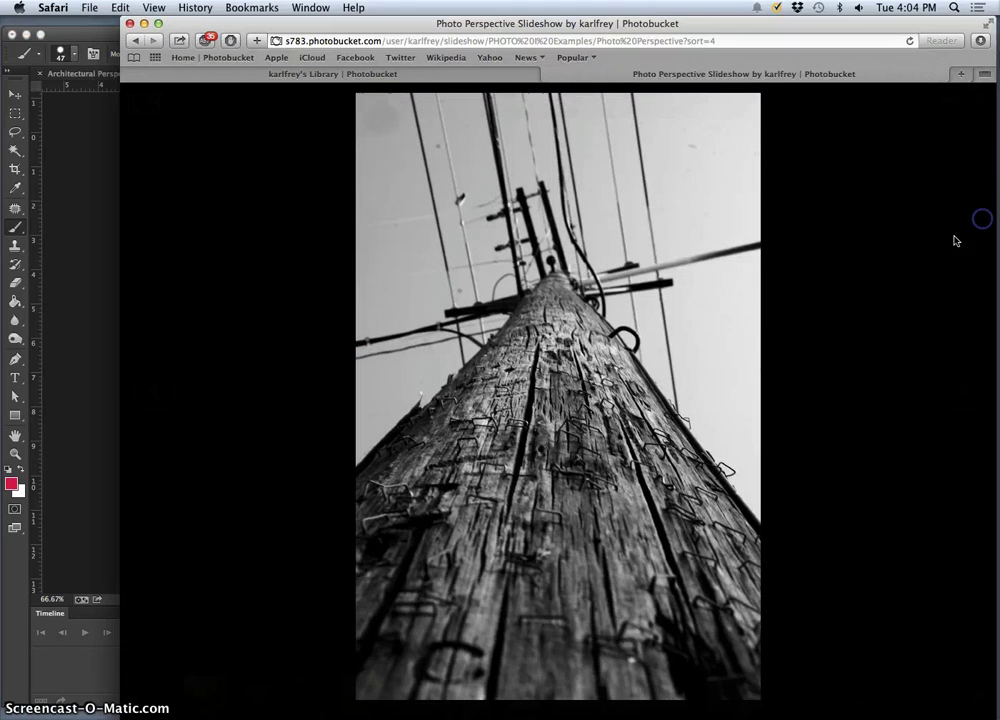
click(958, 392)
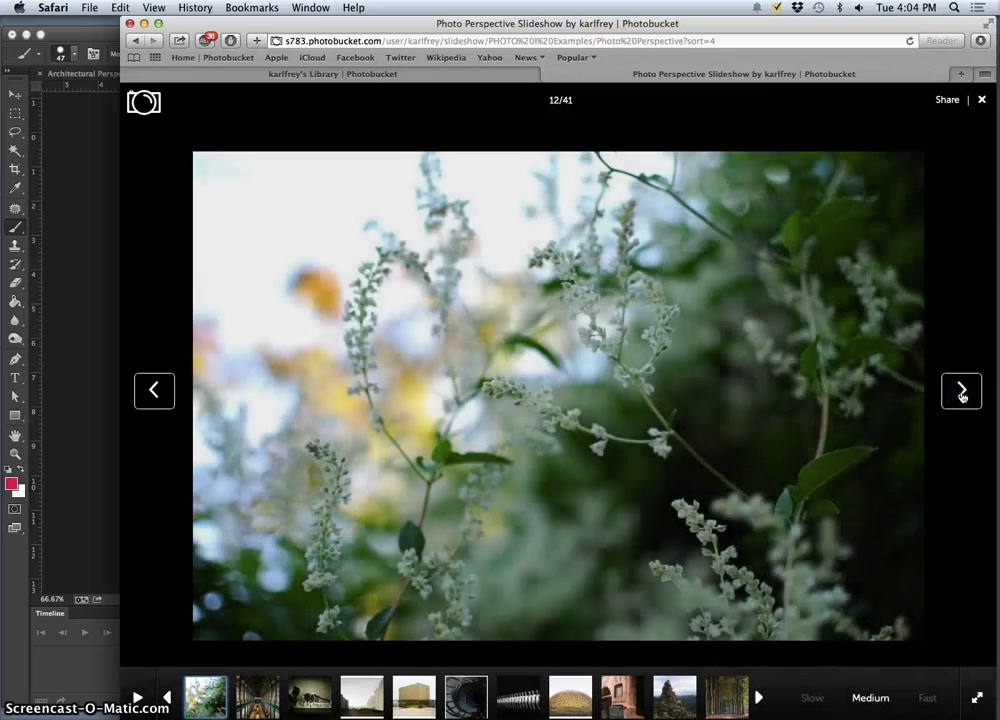
click(961, 392)
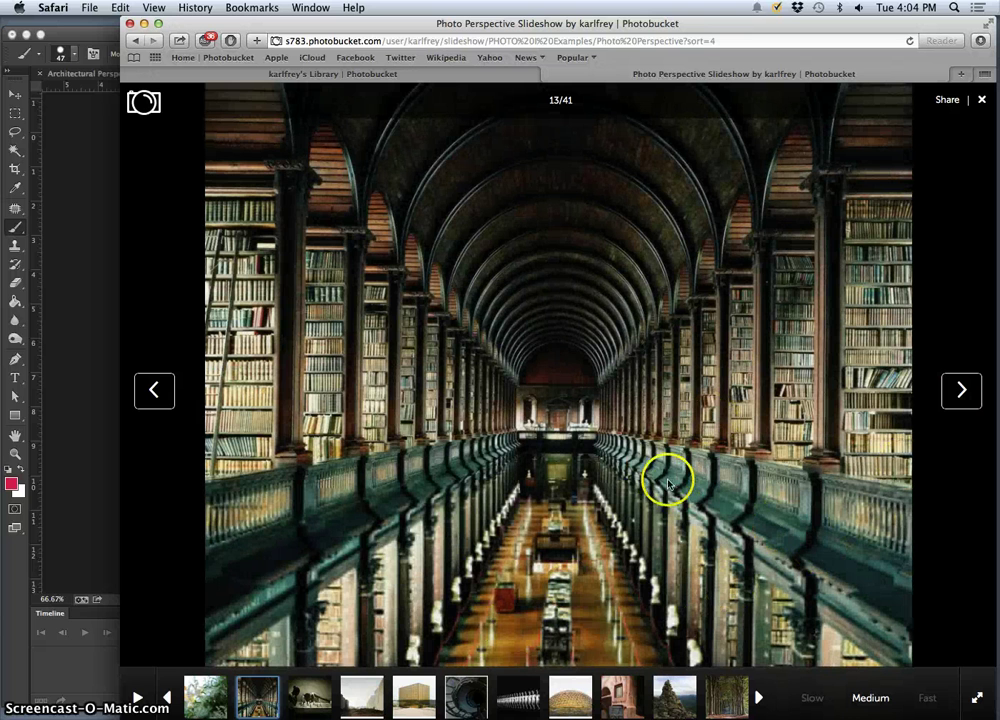
right_click(561, 361)
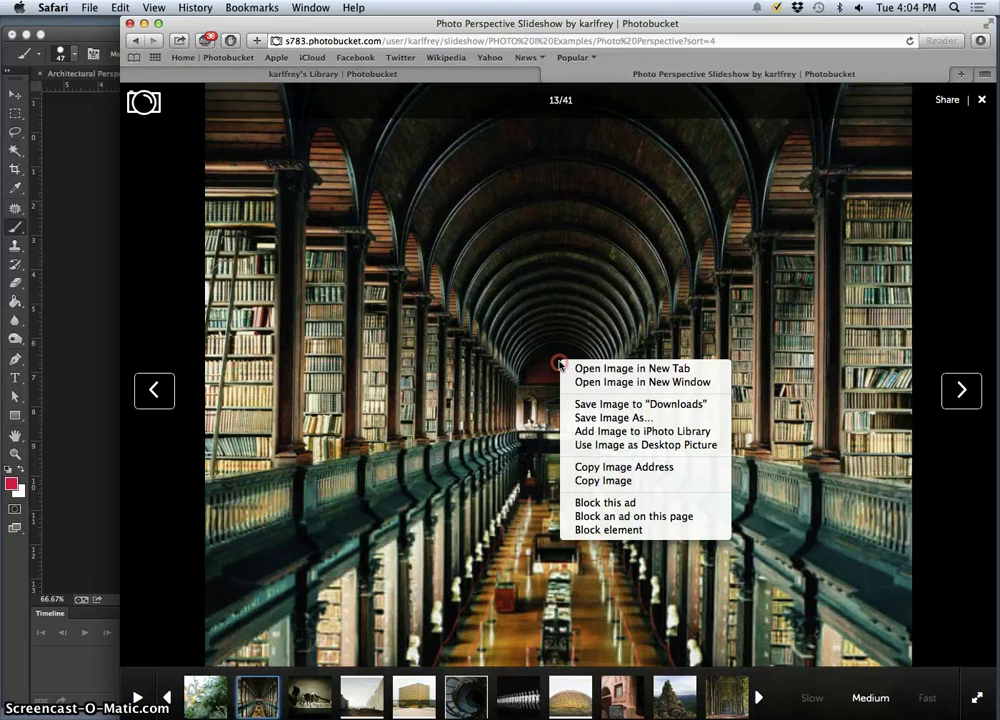
click(605, 480)
click(80, 248)
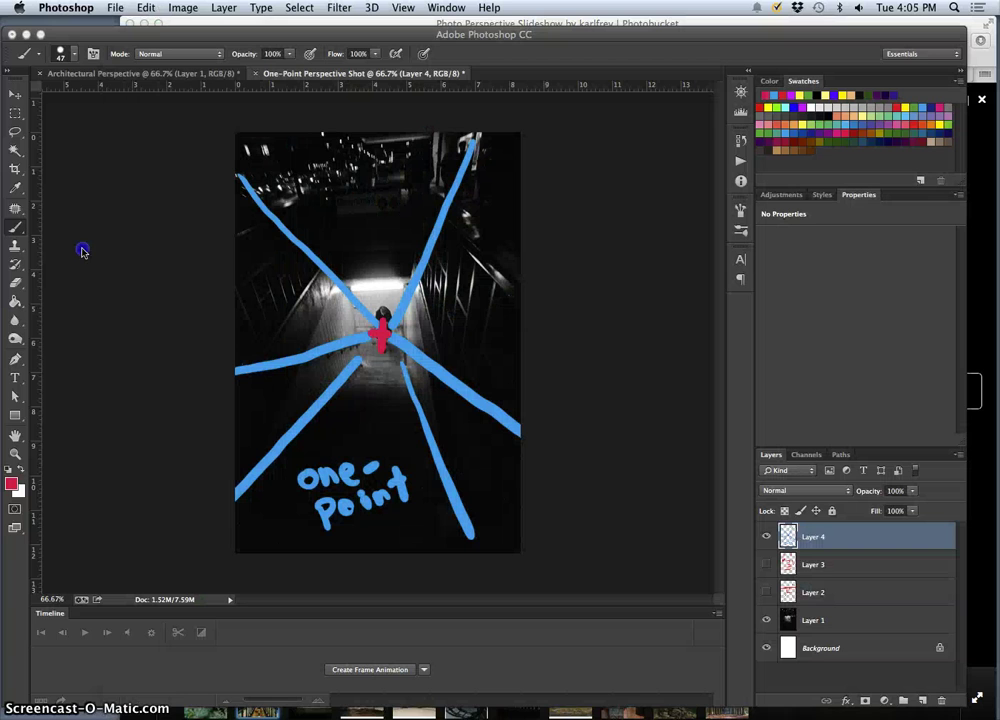
Step: Create a clipboard-sized document named '1-point library' and paste the library photo in as Layer 1
click(115, 8)
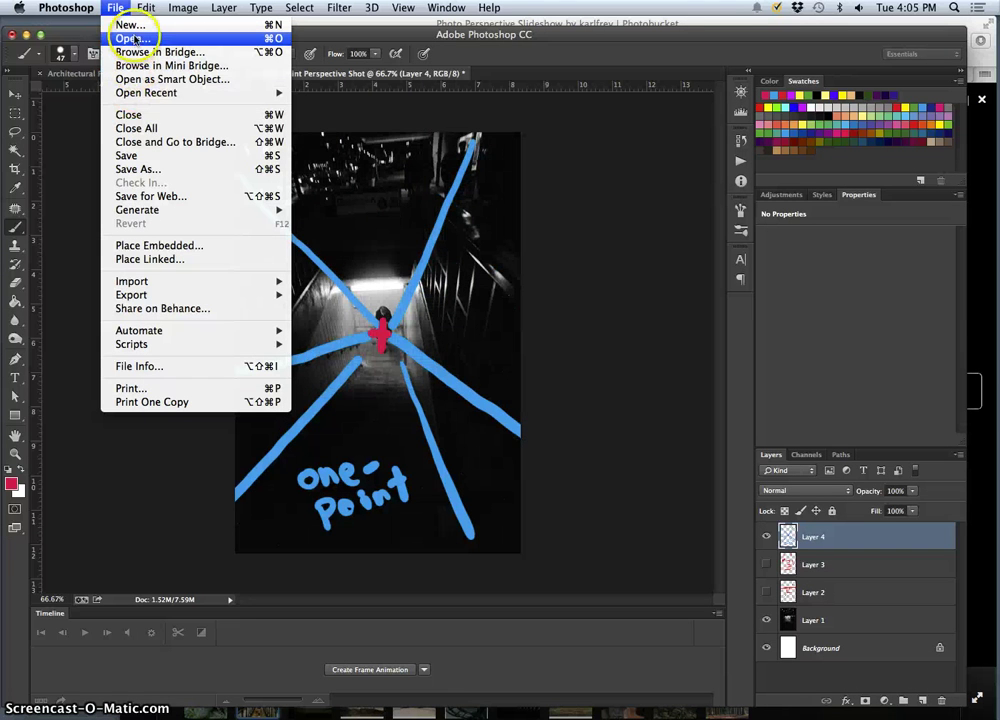
click(134, 25)
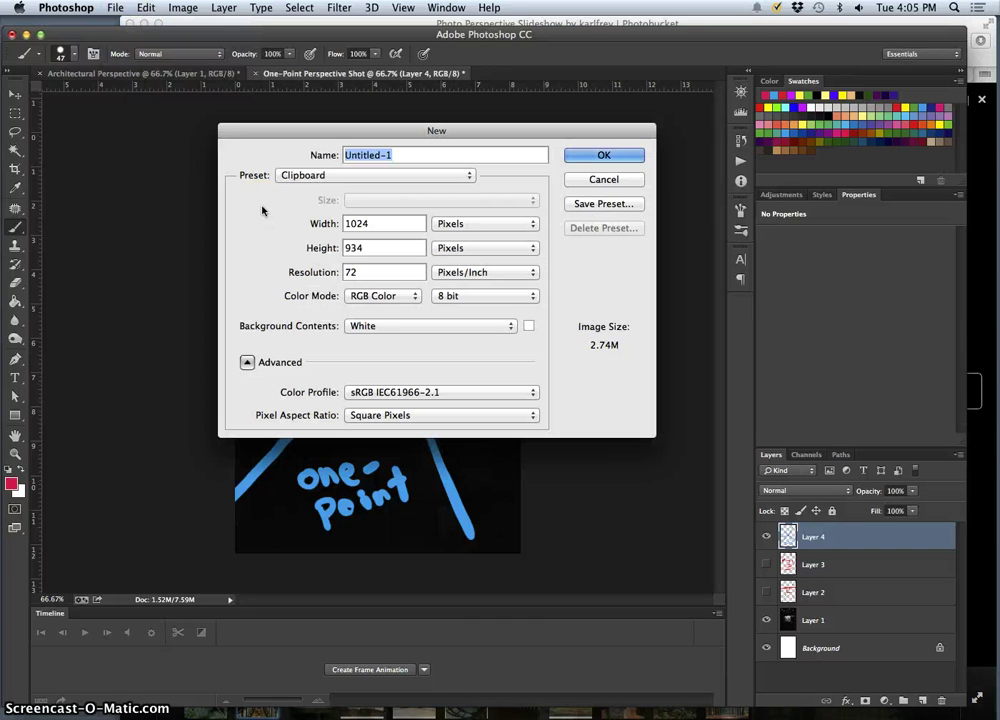
text(1-point )
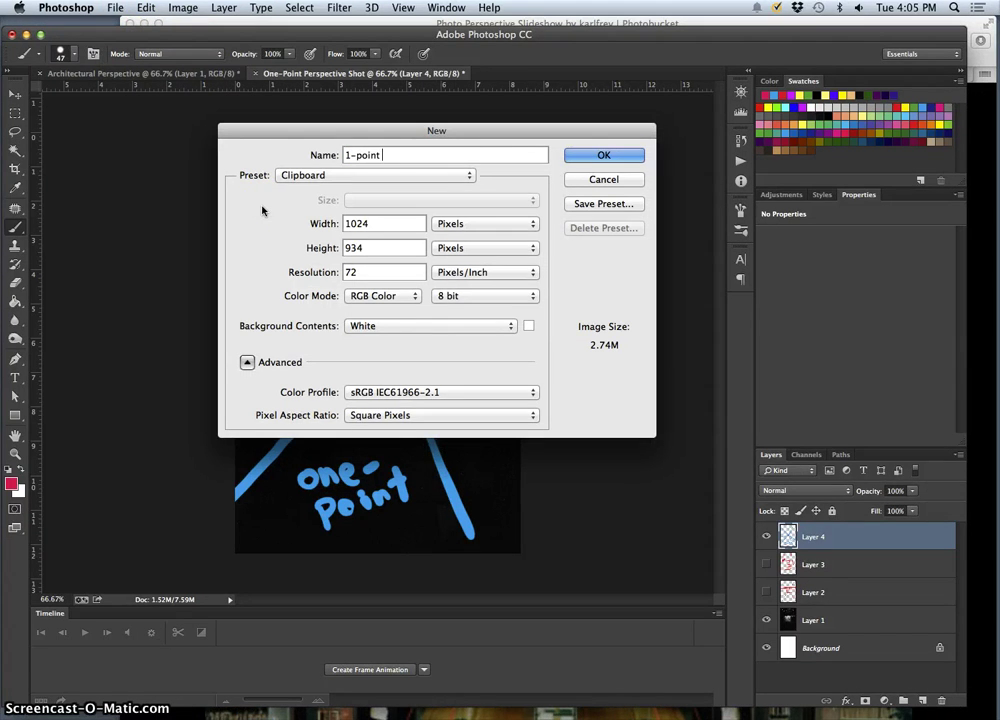
text(library)
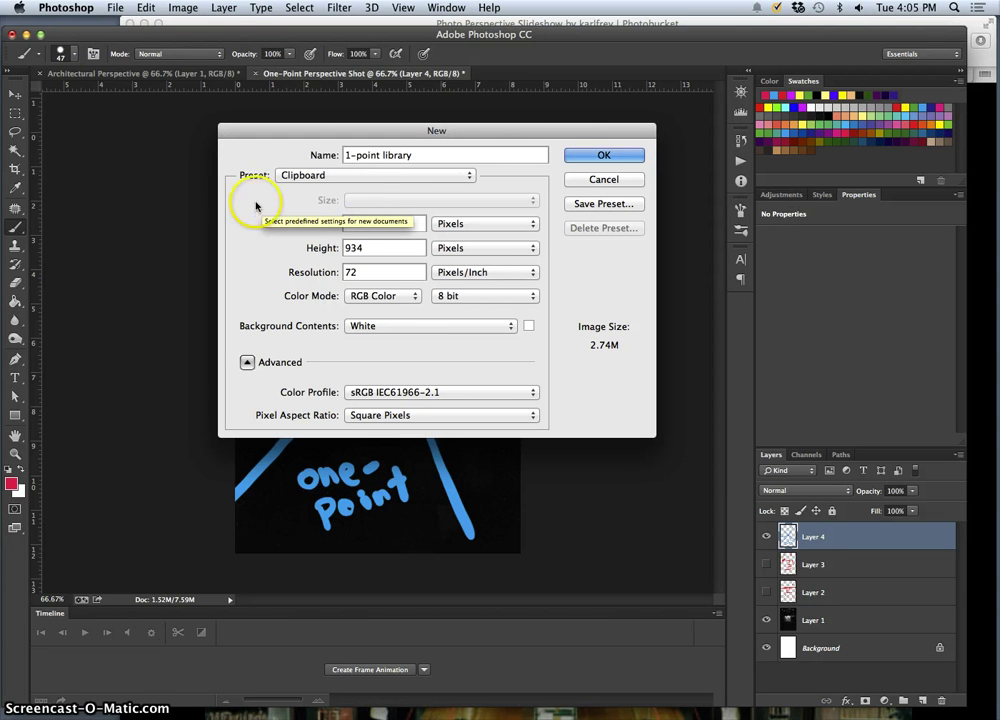
click(578, 156)
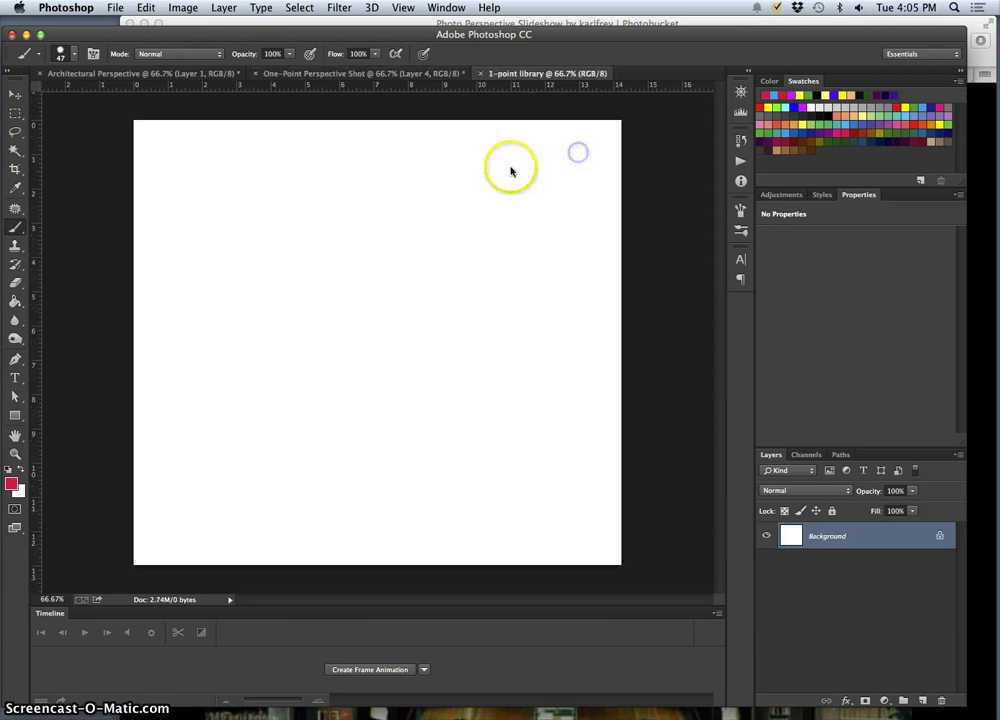
key(ctrl+v)
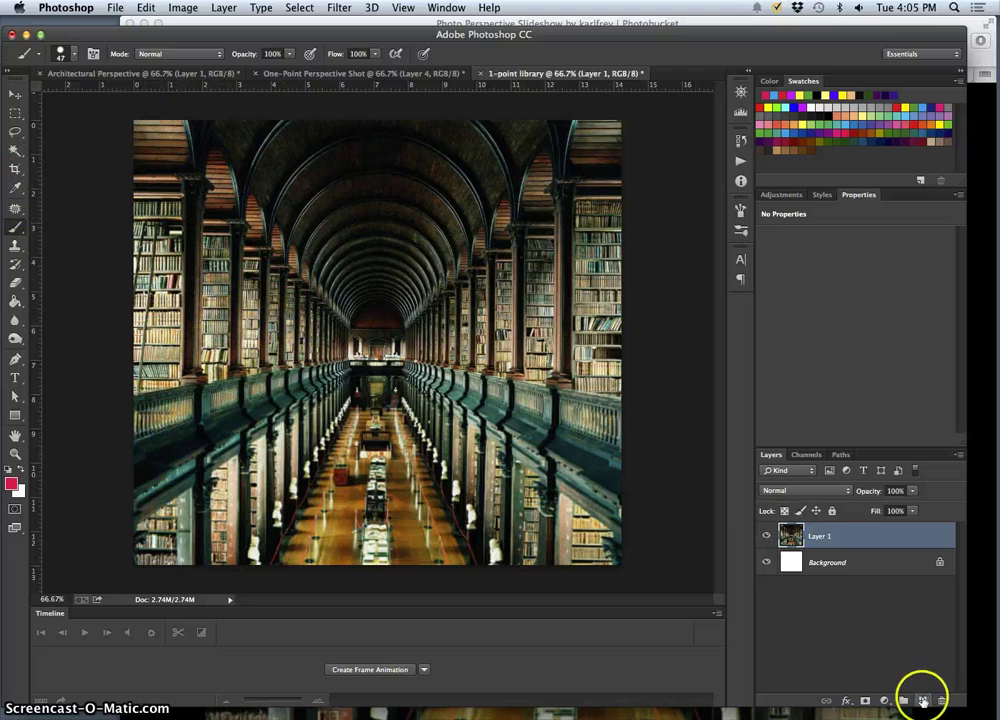
Step: Add a new layer and paint crimson lines from the top-right corner and left edge to the vanishing point
click(922, 702)
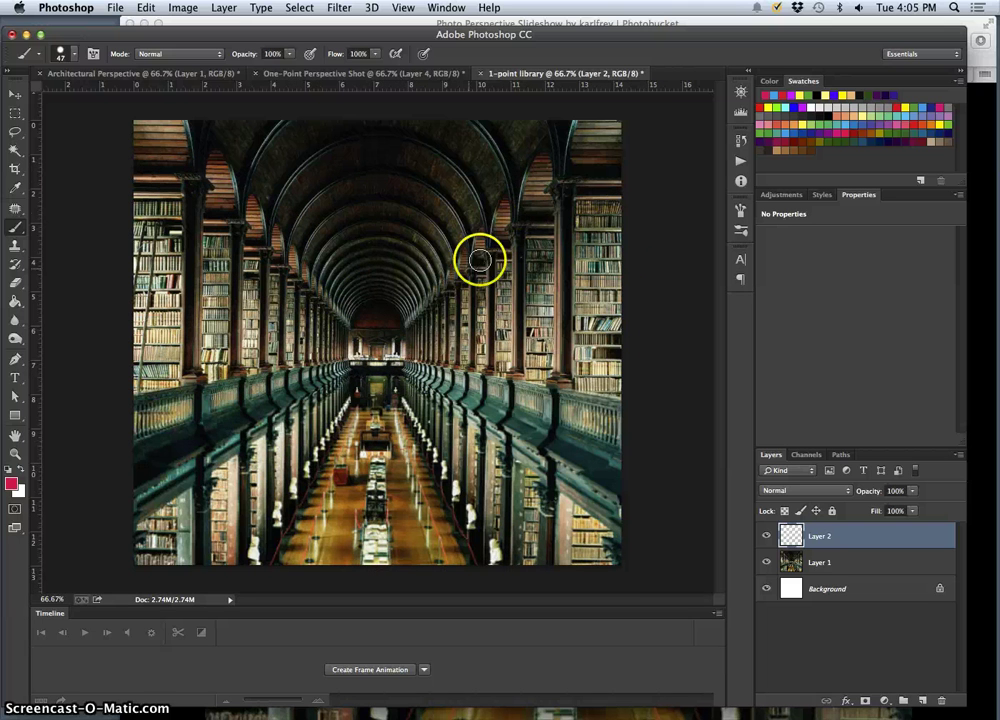
click(642, 124)
drag(532, 223, 411, 328)
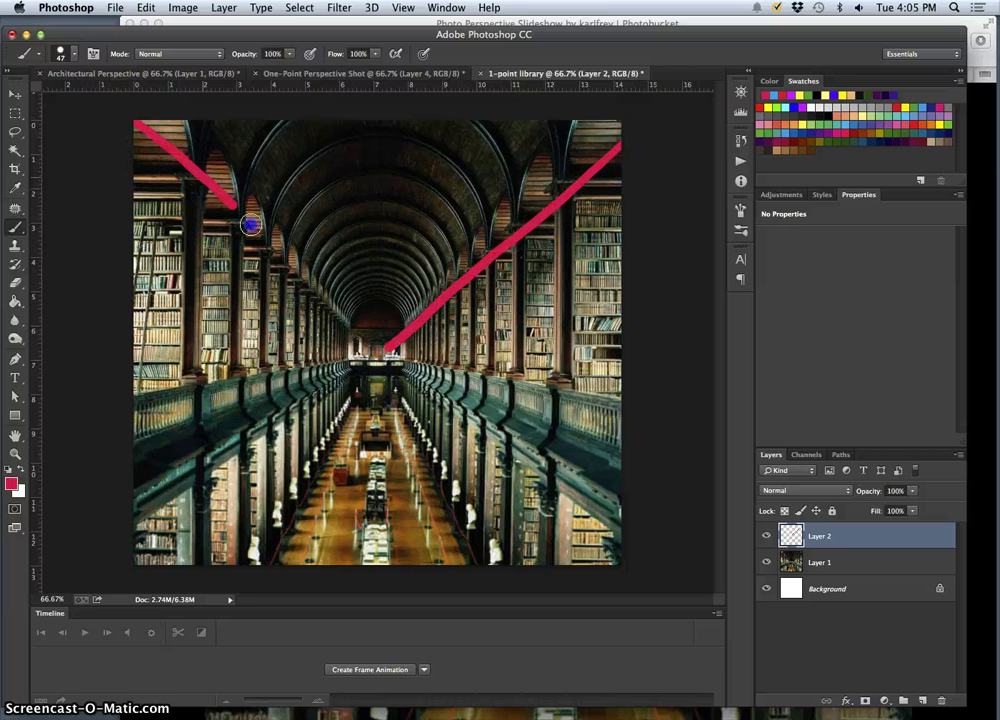
drag(109, 484, 257, 408)
click(132, 398)
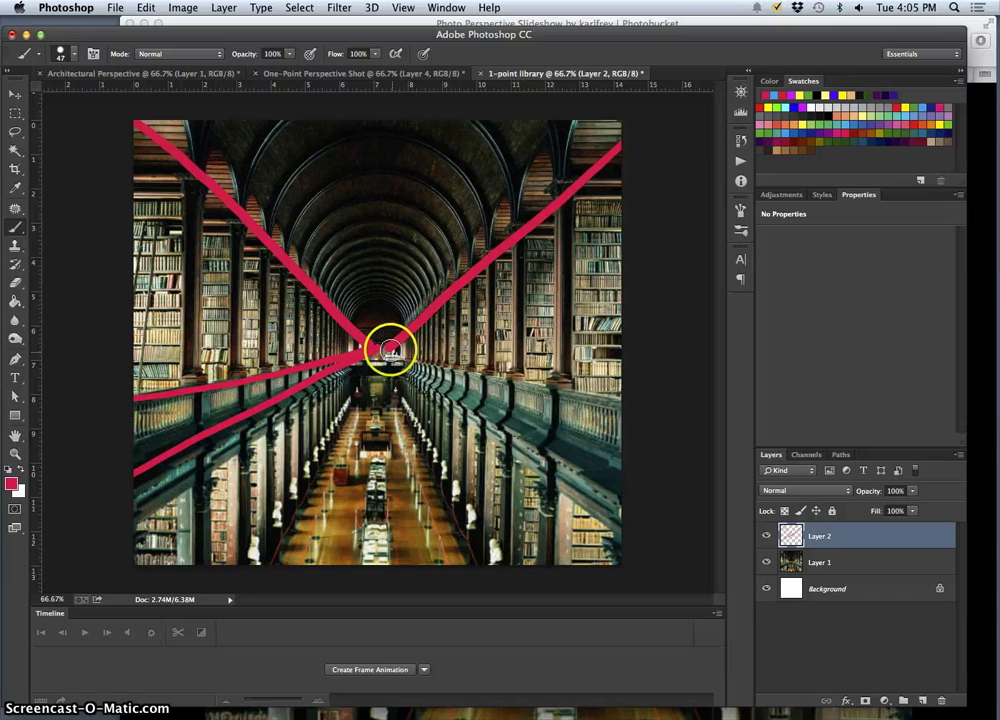
click(415, 360)
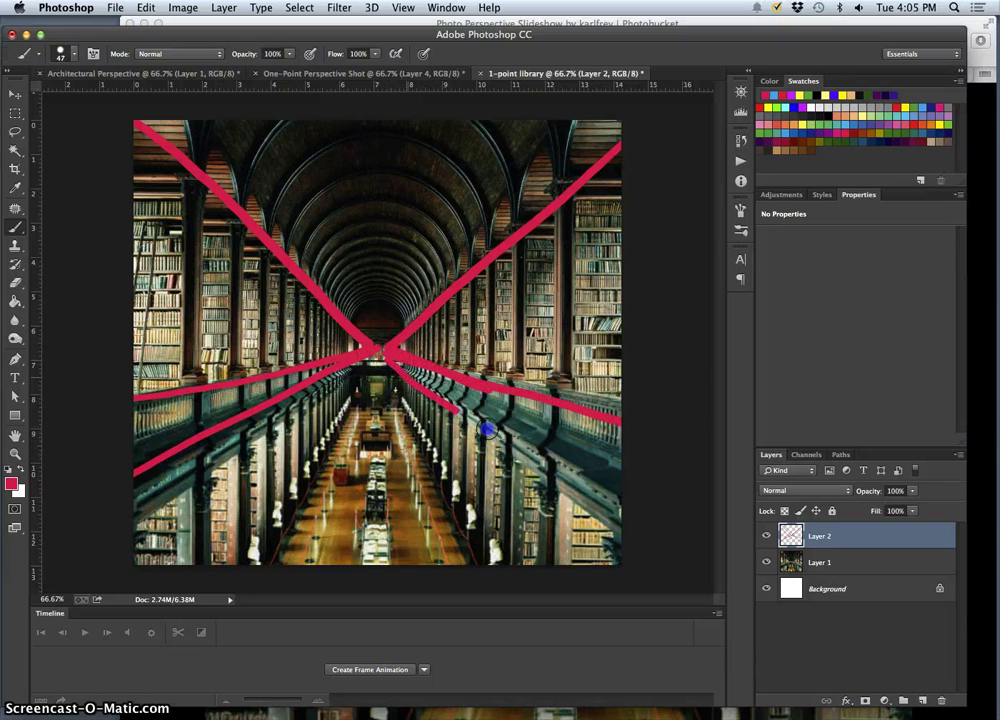
Step: Paint crimson lines from the vanishing point down the right railing, to the canvas bottom, and along the aisle
click(383, 363)
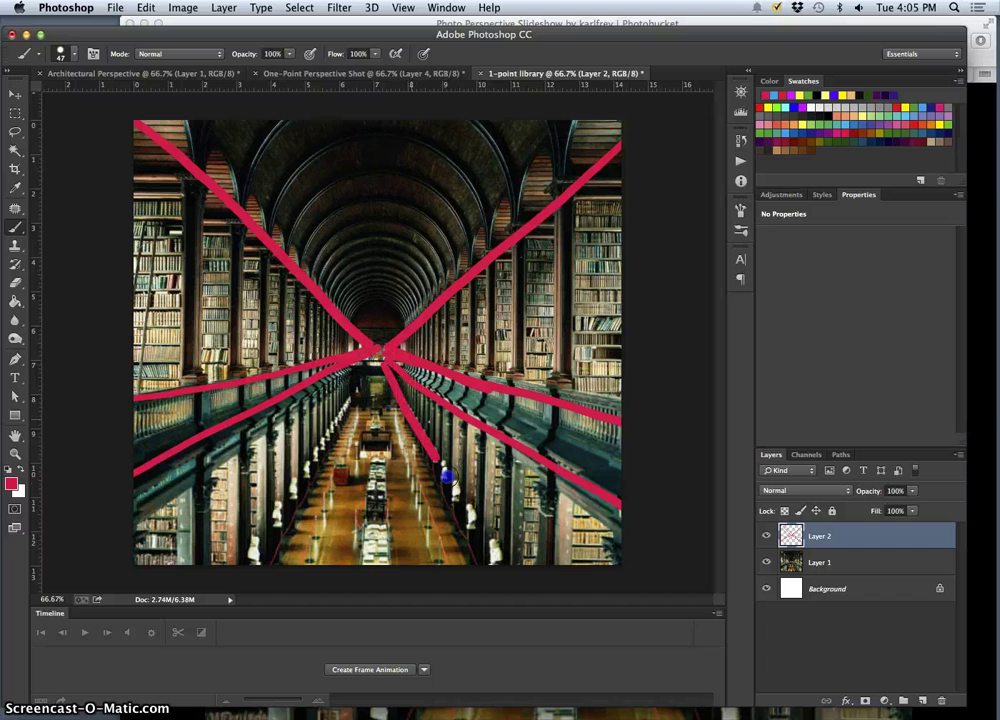
drag(446, 476, 509, 571)
drag(368, 368, 234, 596)
drag(379, 372, 381, 428)
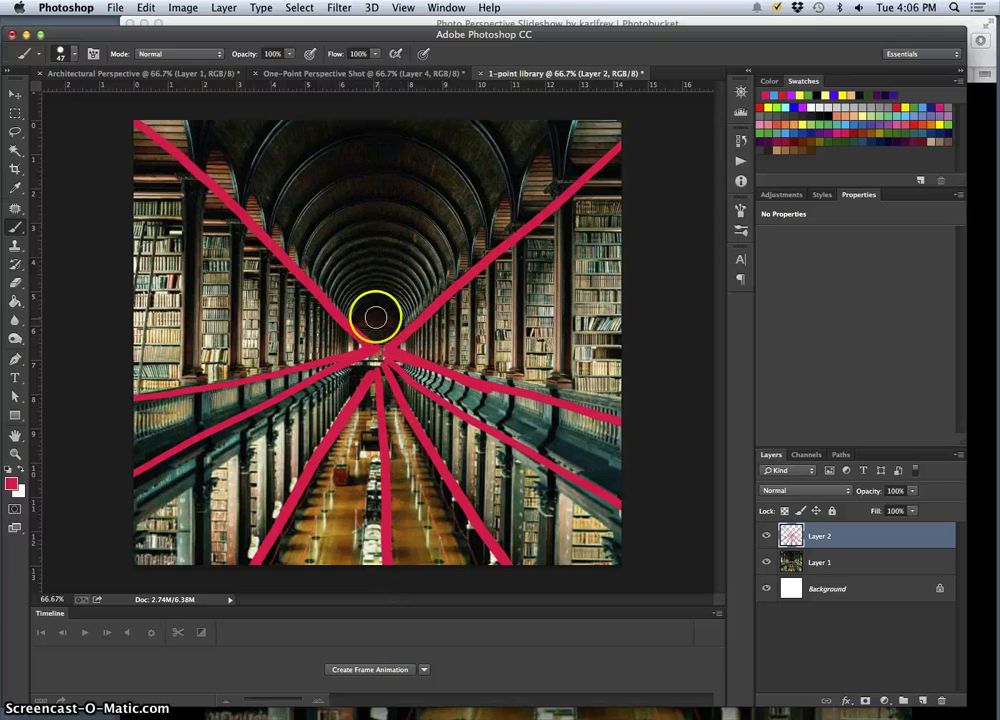
click(381, 344)
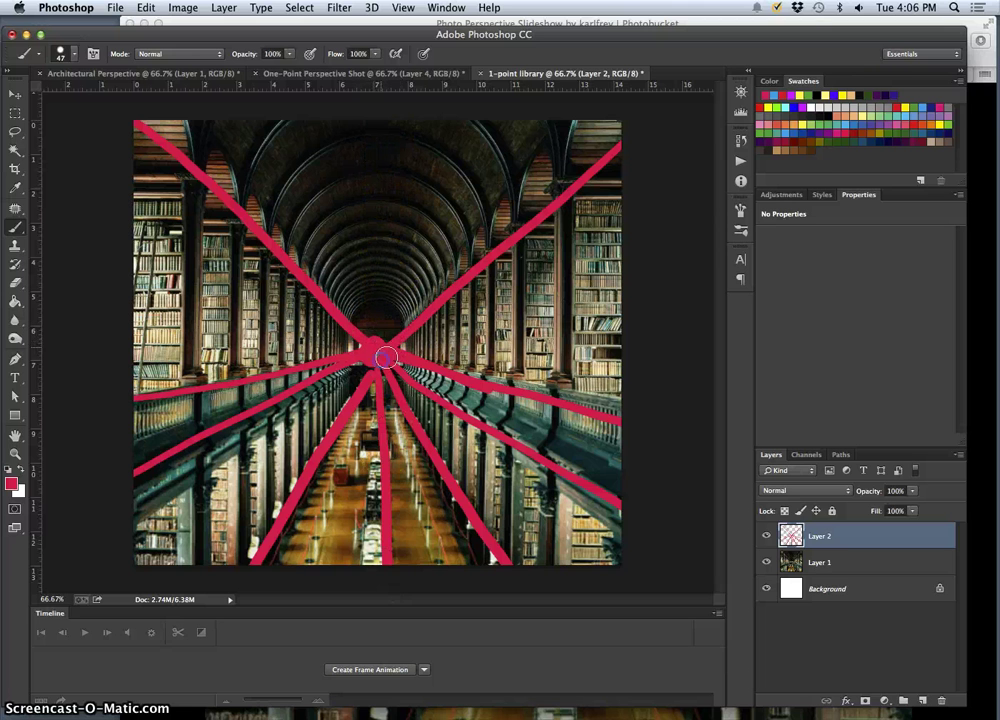
click(908, 107)
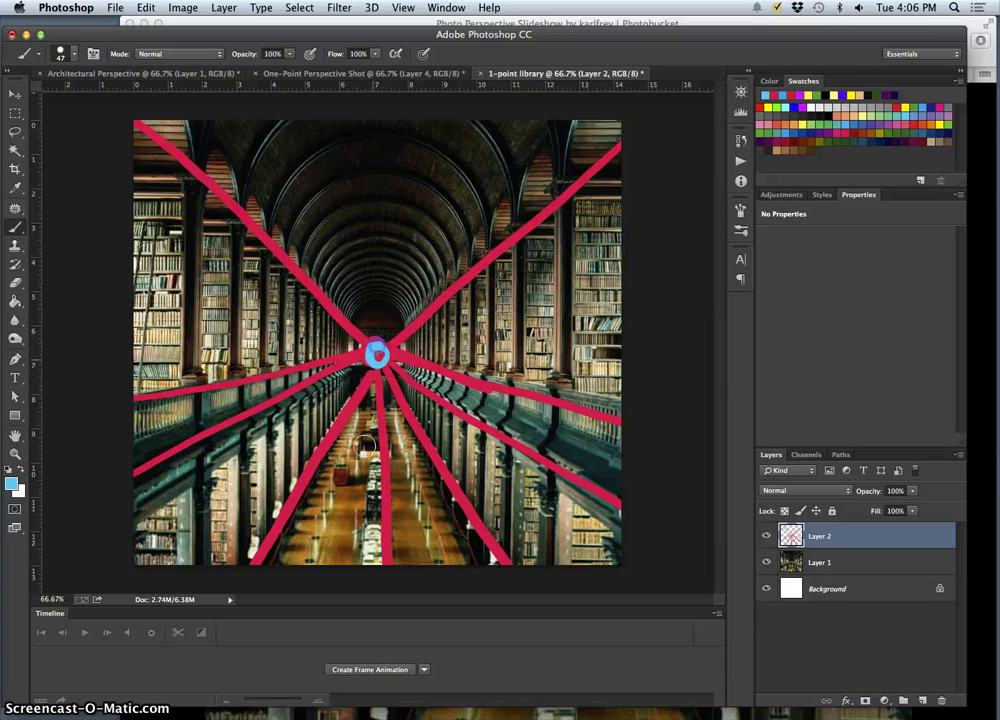
Step: Toggle Layer 2's red lines on and off to compare, then add Layer 3 and choose tan
click(766, 536)
click(766, 537)
click(766, 537)
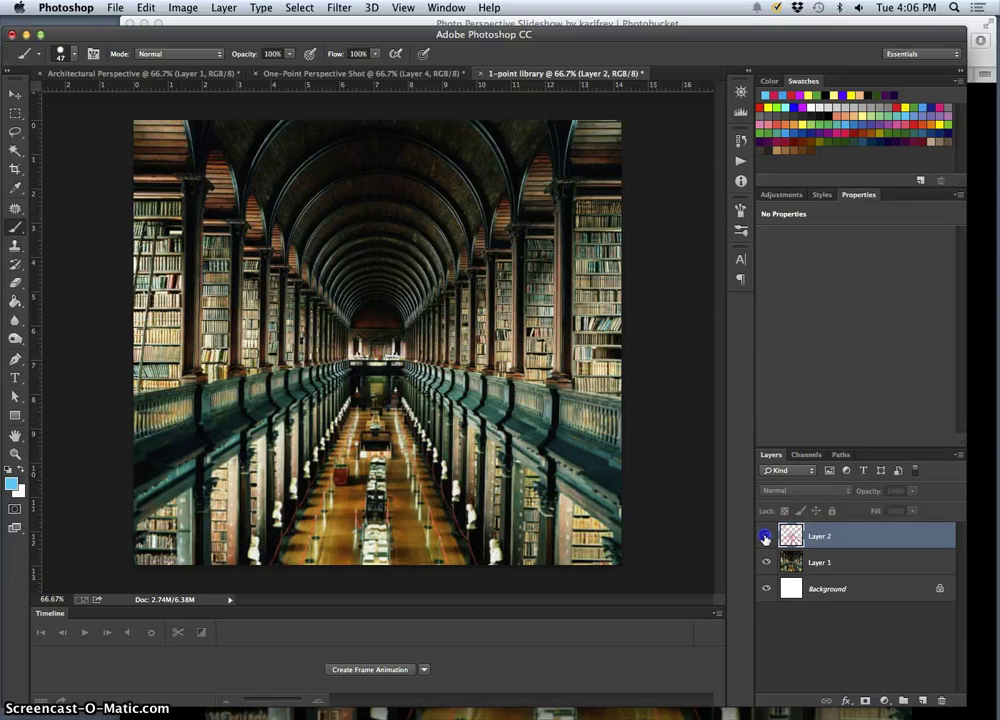
click(766, 537)
click(766, 537)
click(766, 537)
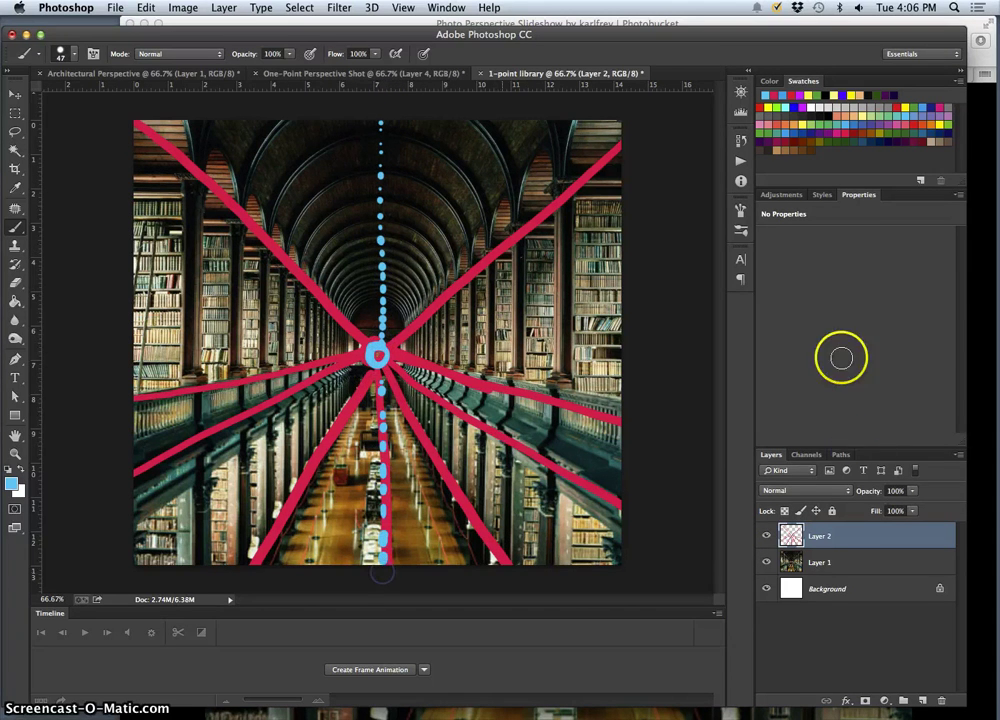
click(922, 700)
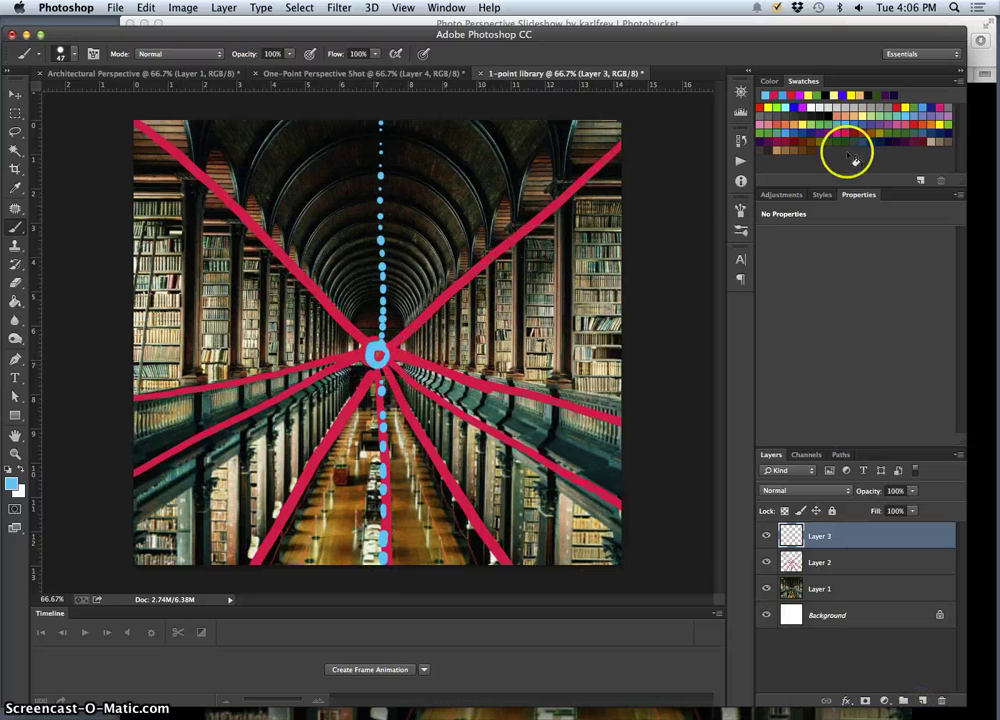
click(858, 113)
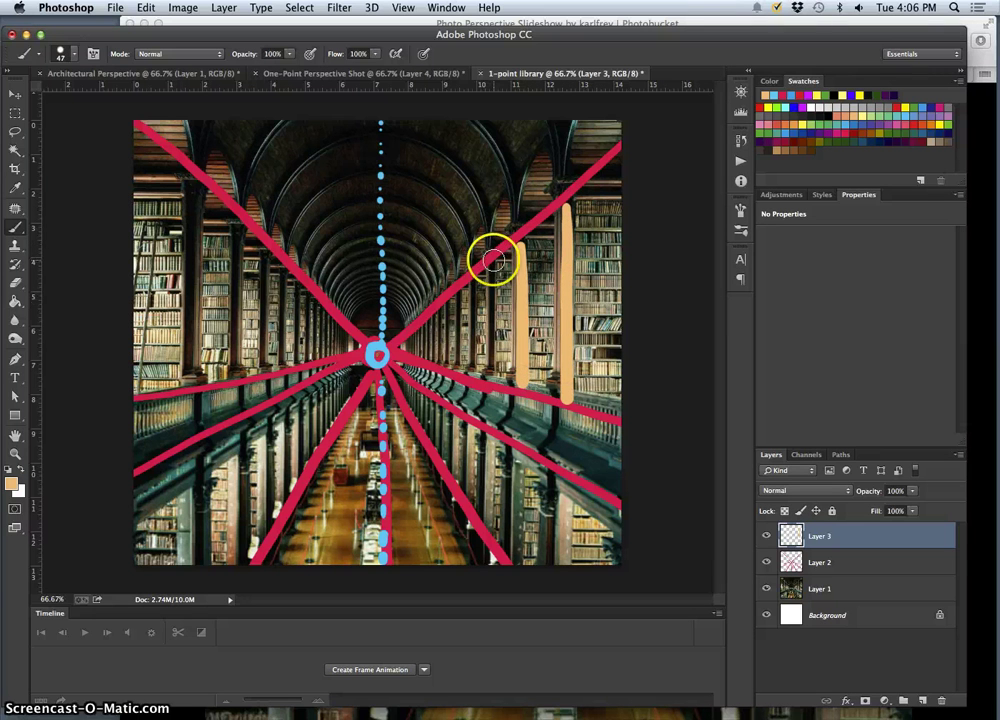
Step: Paint tan uprights over five bookcase columns and down the left edge, plus a horizontal floor stroke
drag(496, 263, 492, 368)
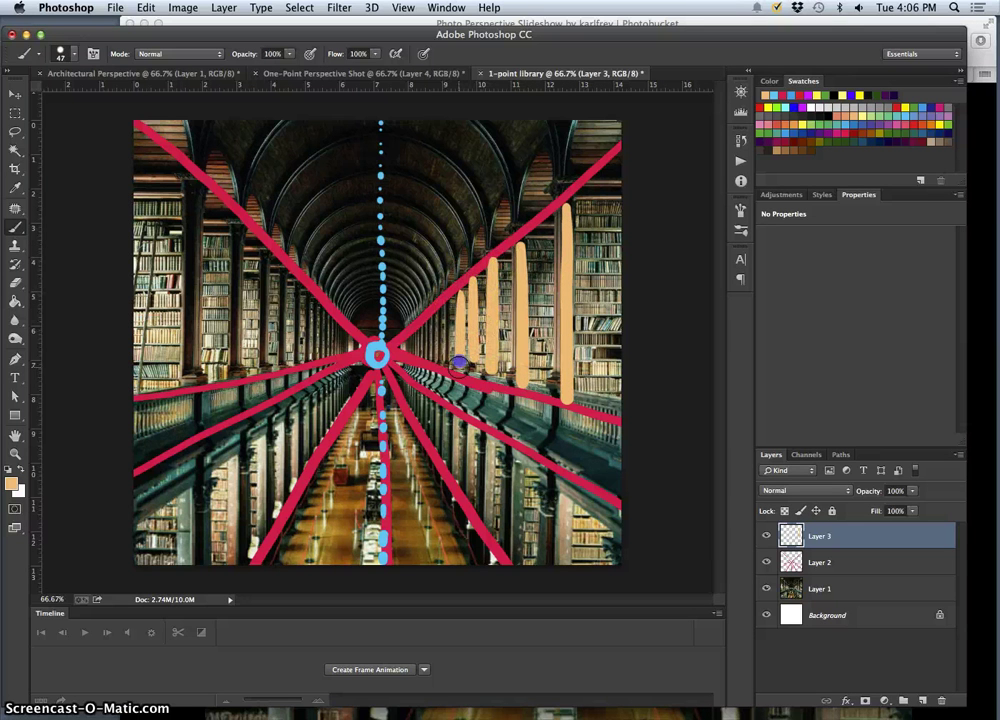
drag(447, 300, 446, 345)
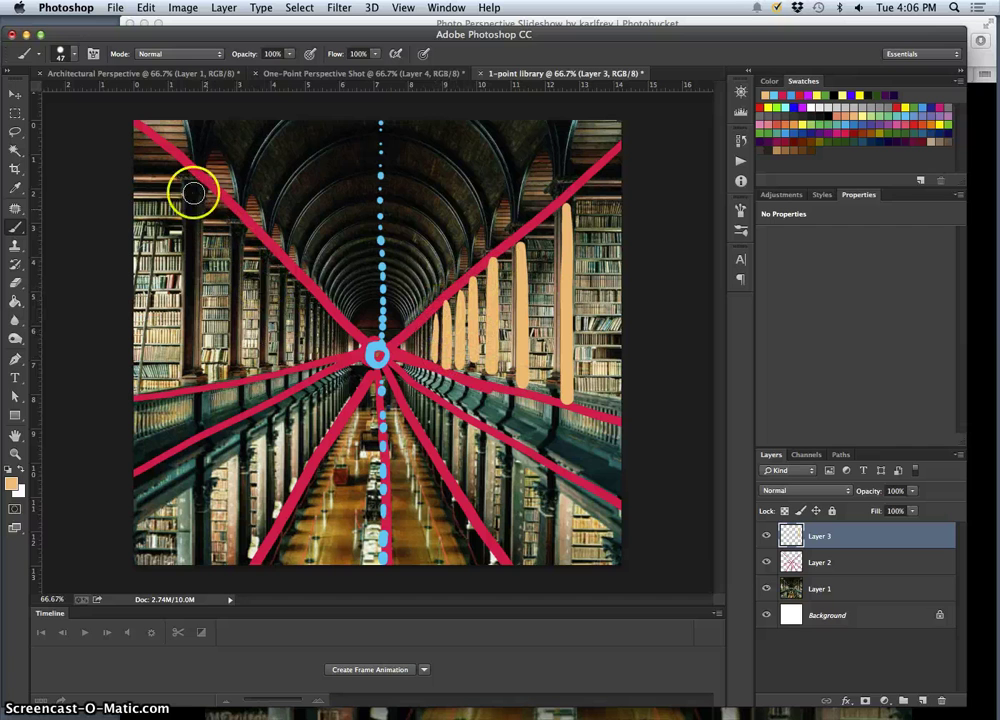
drag(193, 184, 201, 373)
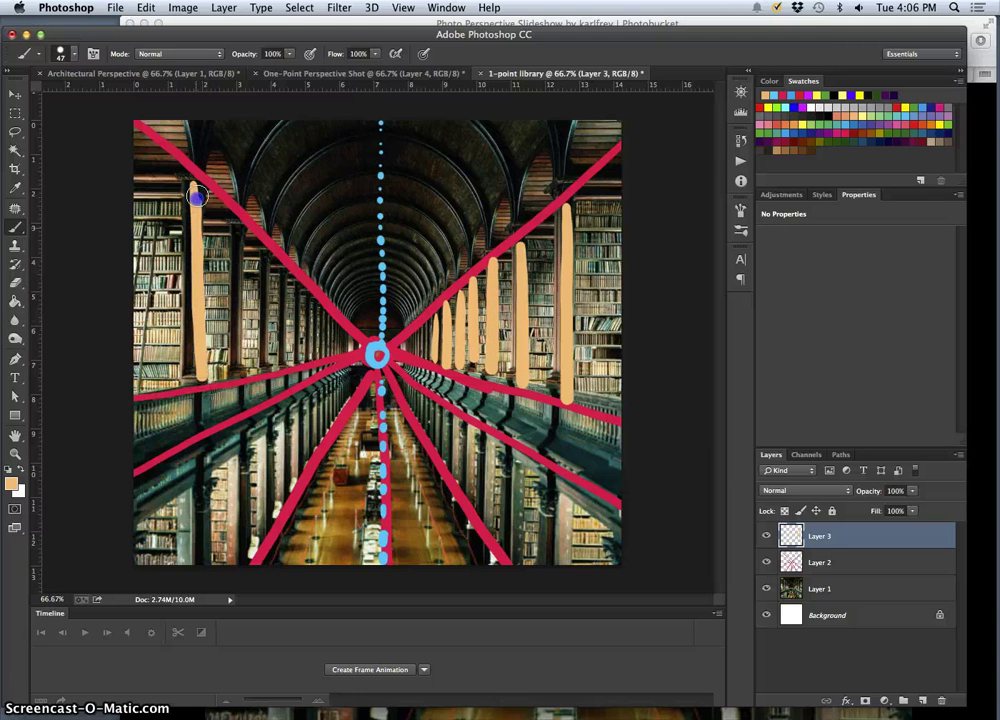
drag(239, 224, 240, 372)
drag(263, 256, 264, 360)
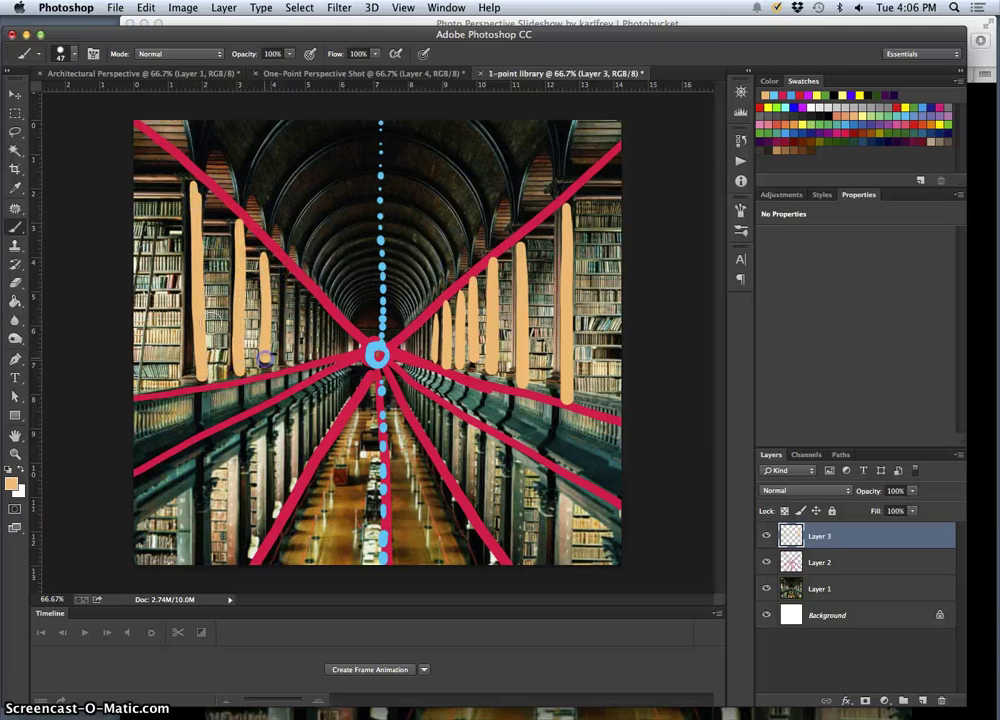
drag(133, 247, 140, 557)
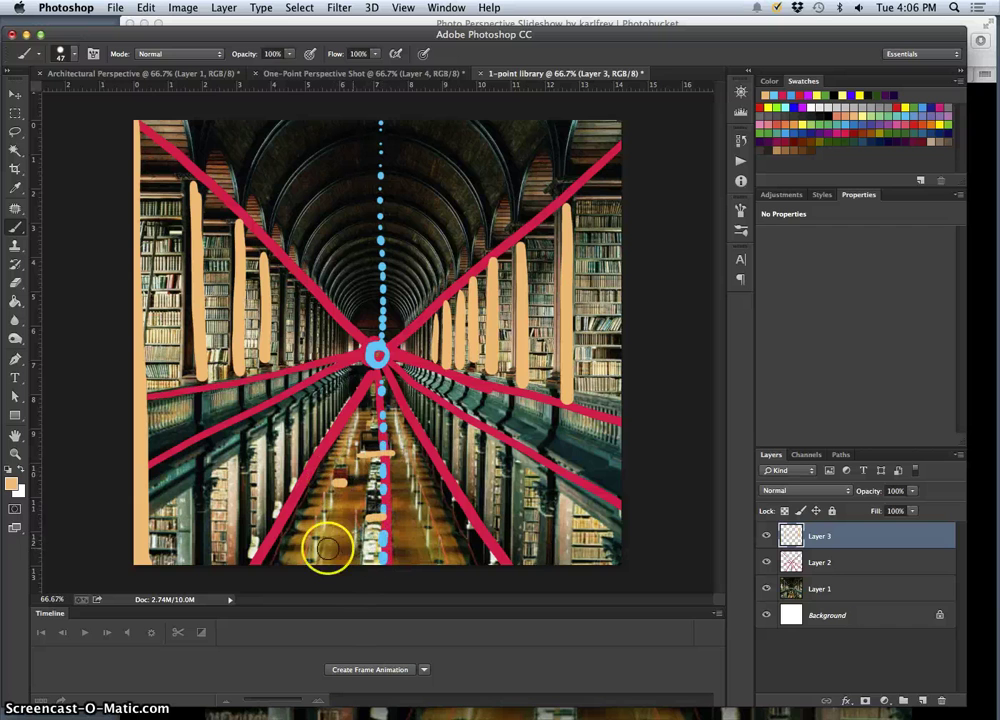
drag(350, 537, 440, 533)
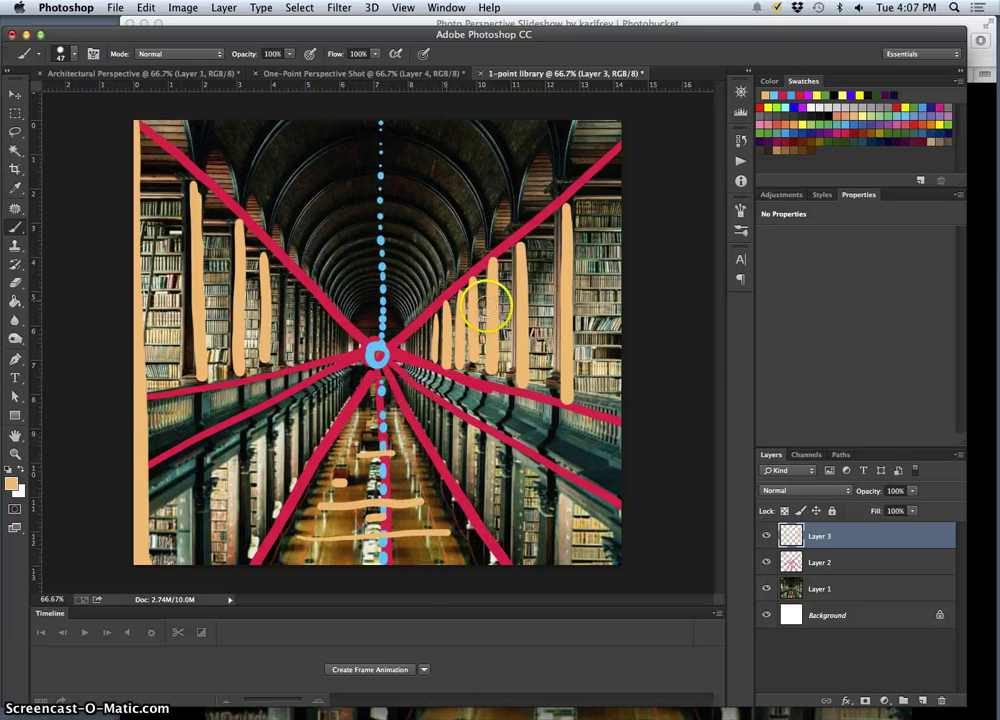
Step: Hide Layer 2 and toggle Layer 3's tan strokes on and off to compare
click(767, 565)
click(767, 538)
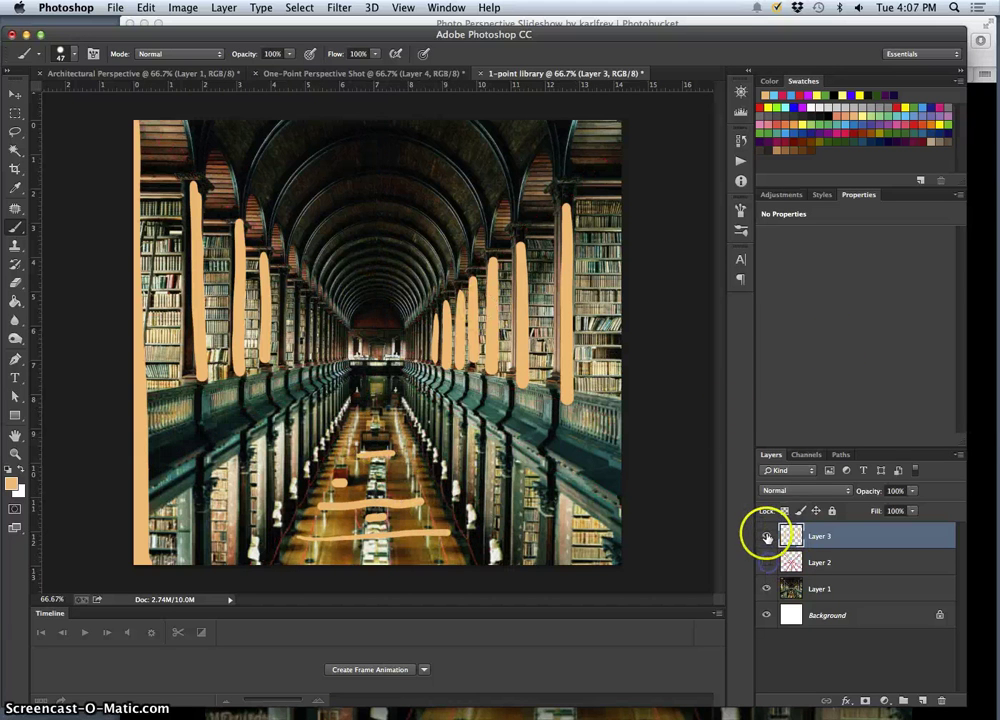
click(767, 538)
click(767, 538)
click(766, 537)
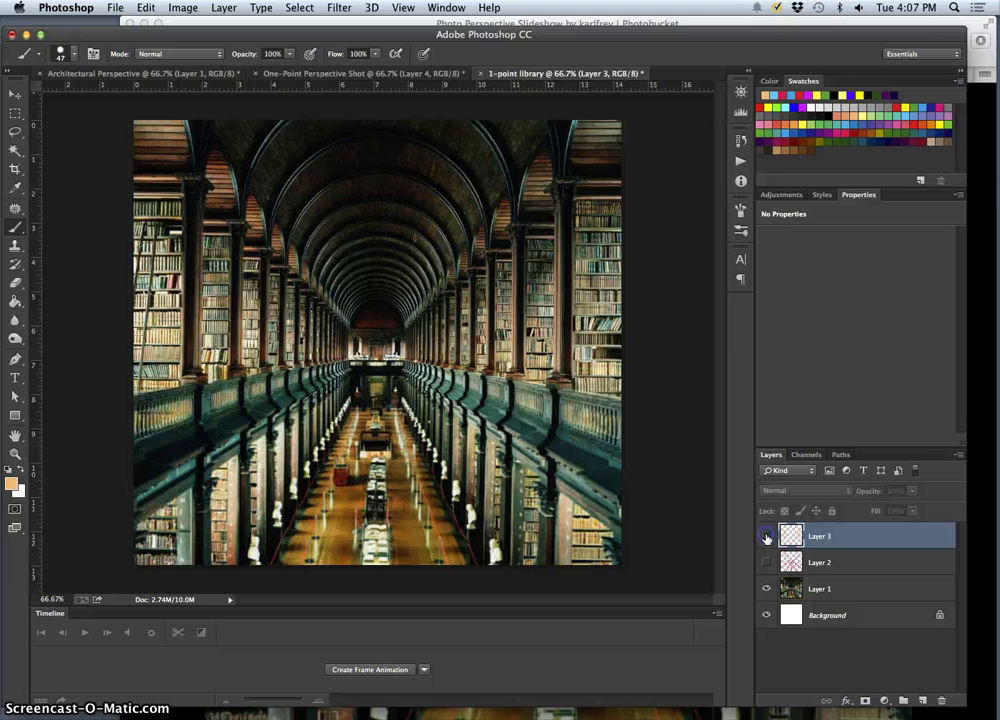
click(765, 537)
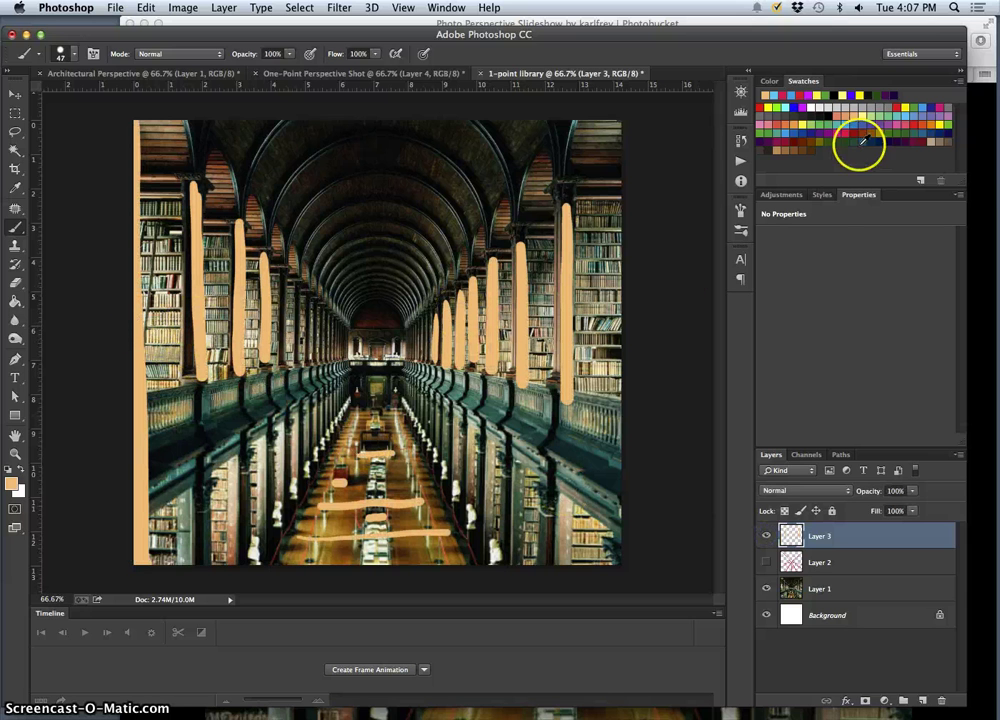
Step: Paint a magenta stroke along the right bookcase shelves, then hide Layer 3
click(834, 137)
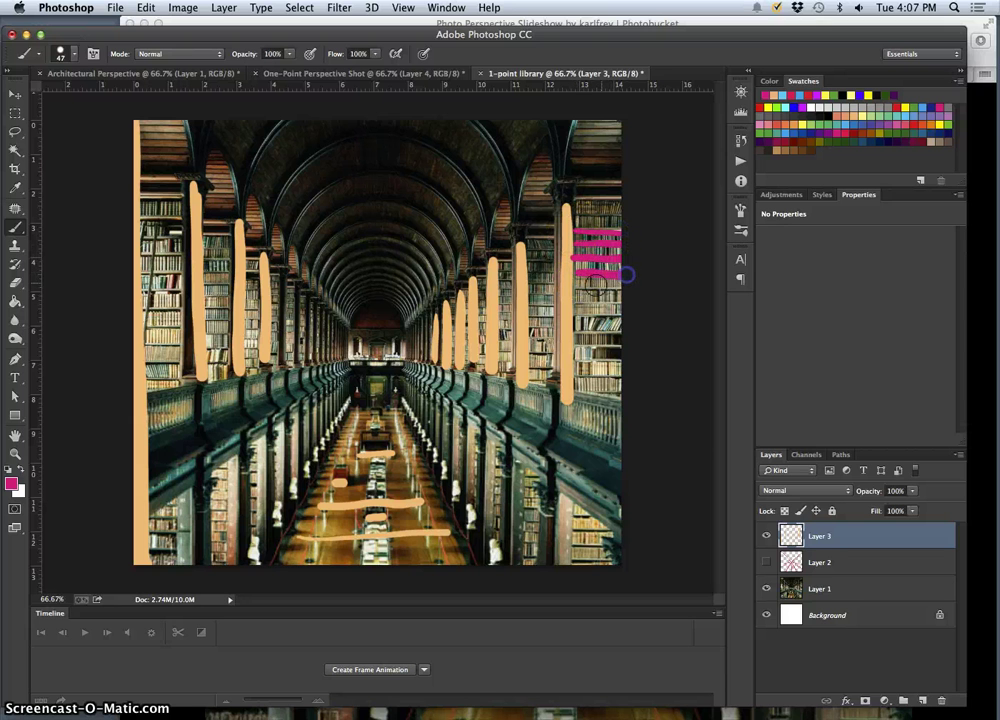
drag(581, 300, 630, 301)
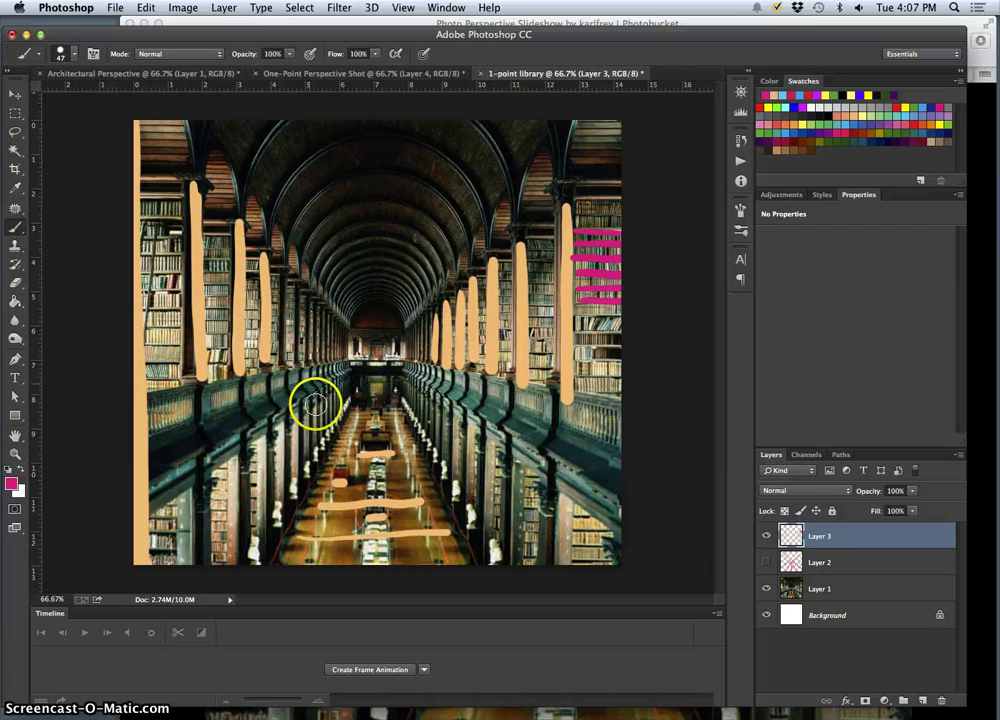
click(766, 536)
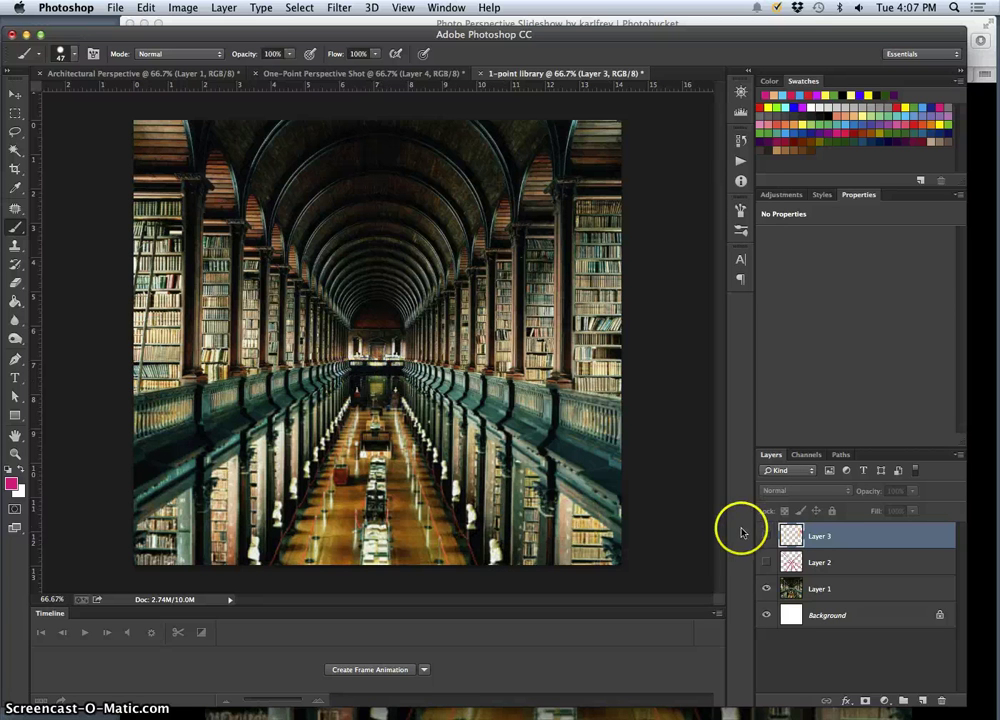
Step: Bring Safari forward, advance the slideshow to the bottles photo (14/41), and open its context menu
click(703, 716)
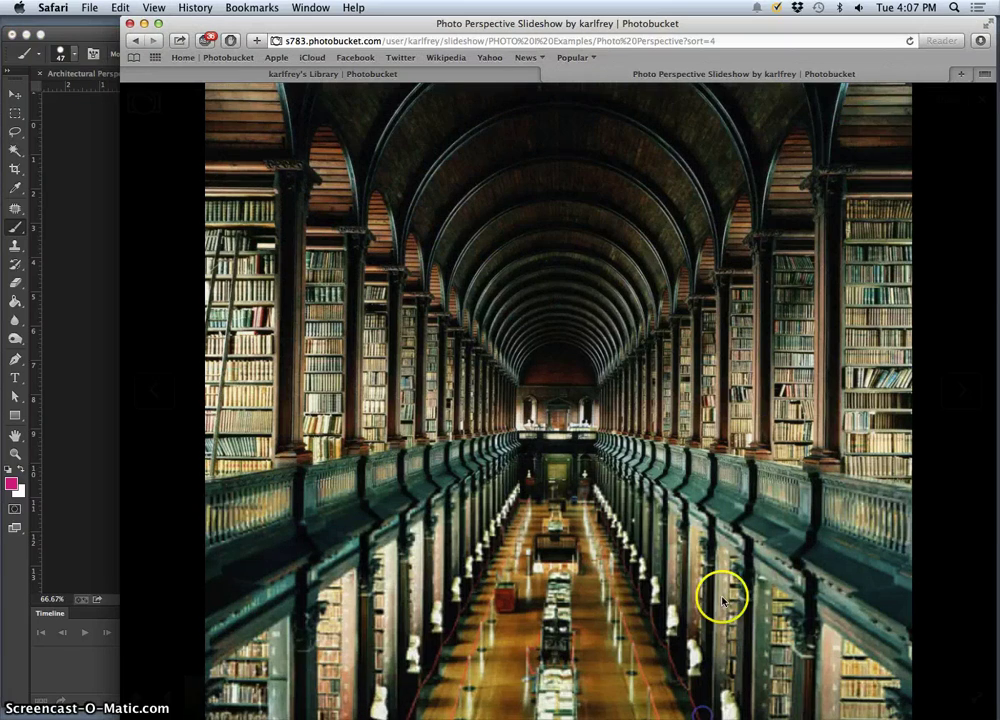
click(962, 390)
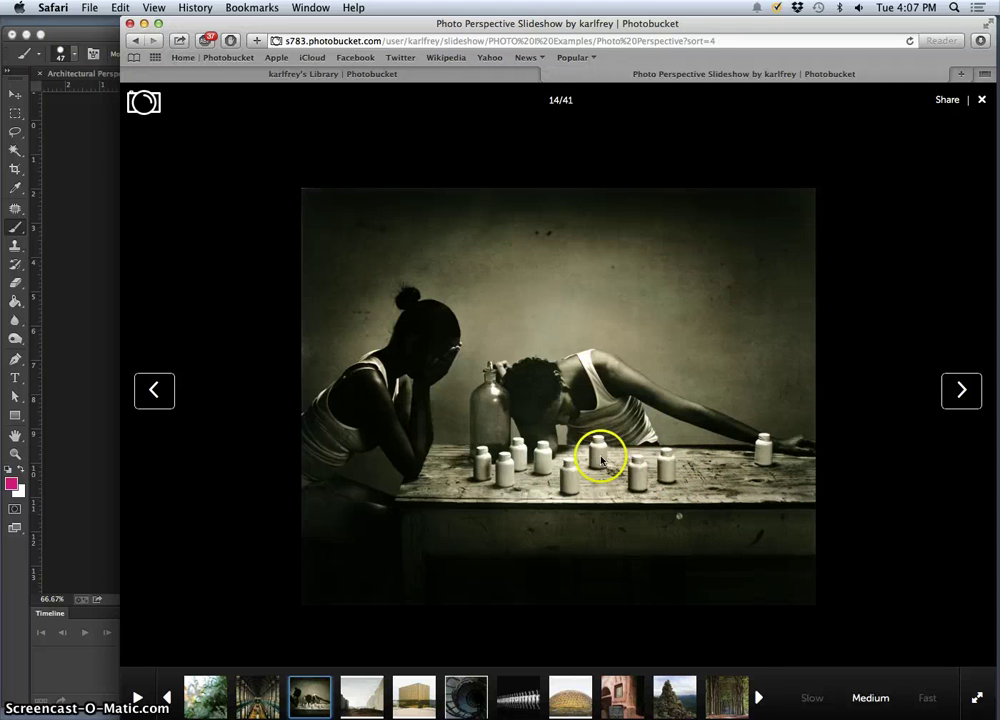
right_click(568, 433)
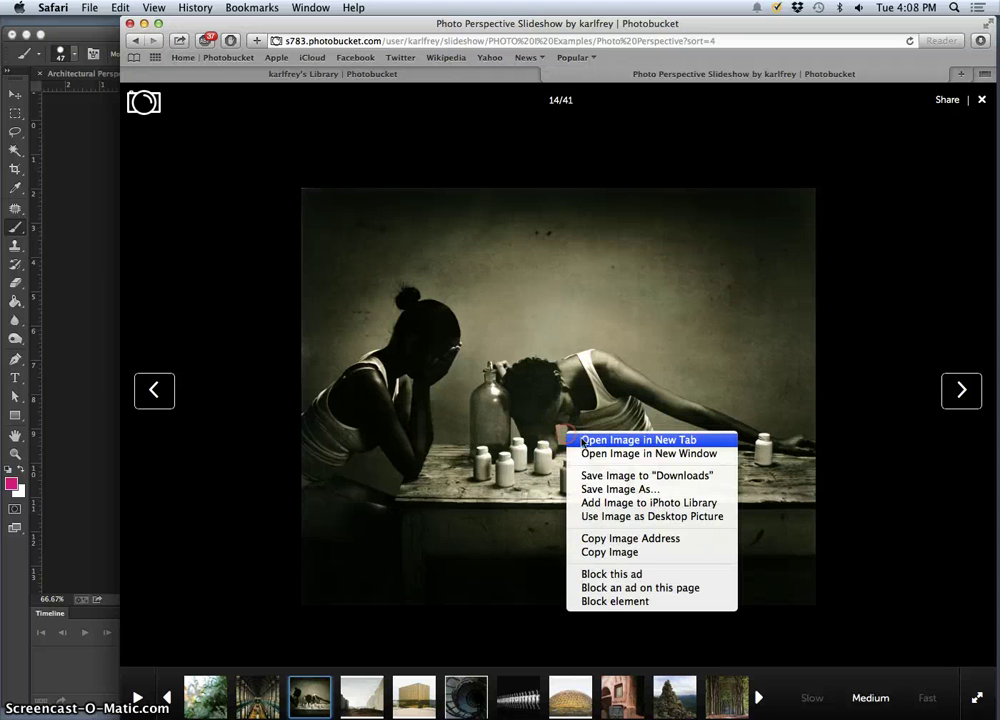
Step: Copy the bottles photo and create a 720×584 document named 'relative stacked two-point perspective'
click(609, 551)
click(95, 322)
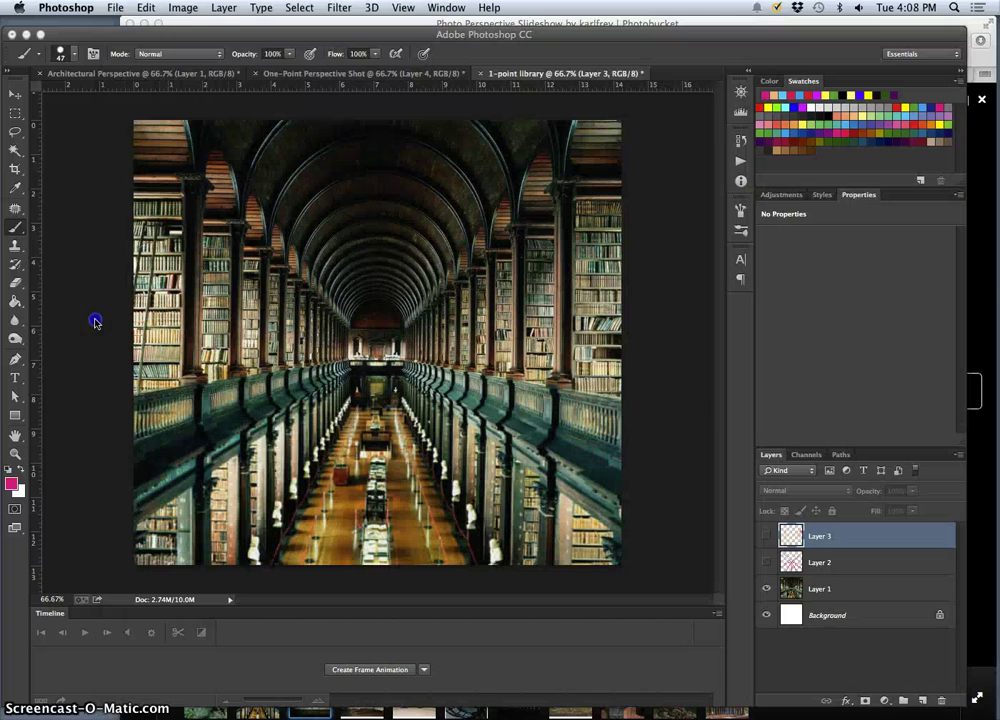
click(116, 8)
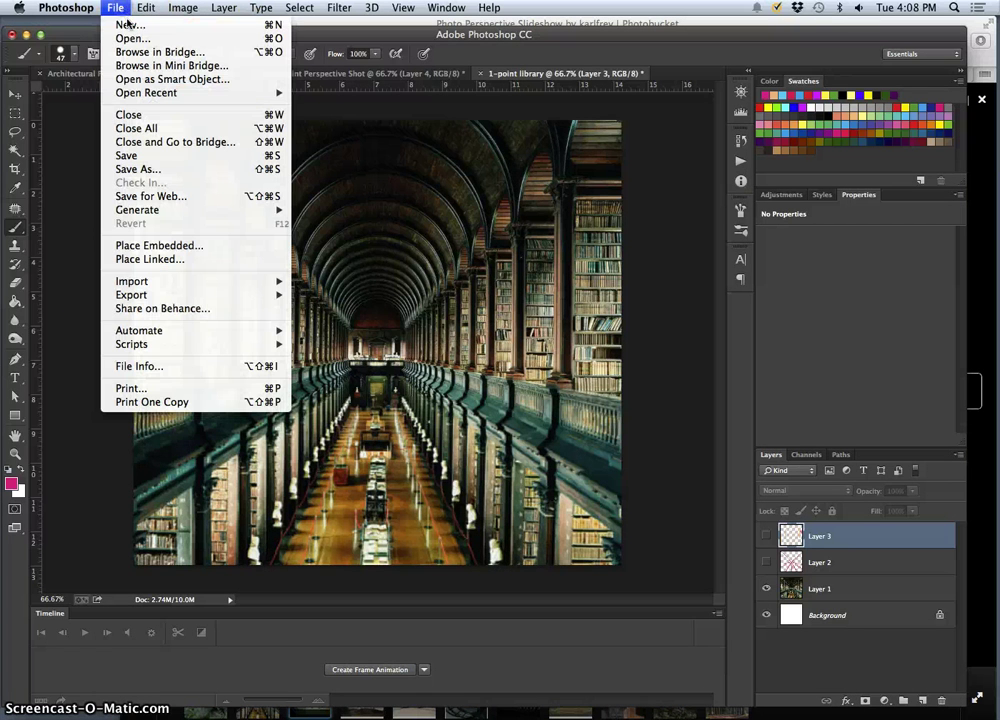
click(128, 27)
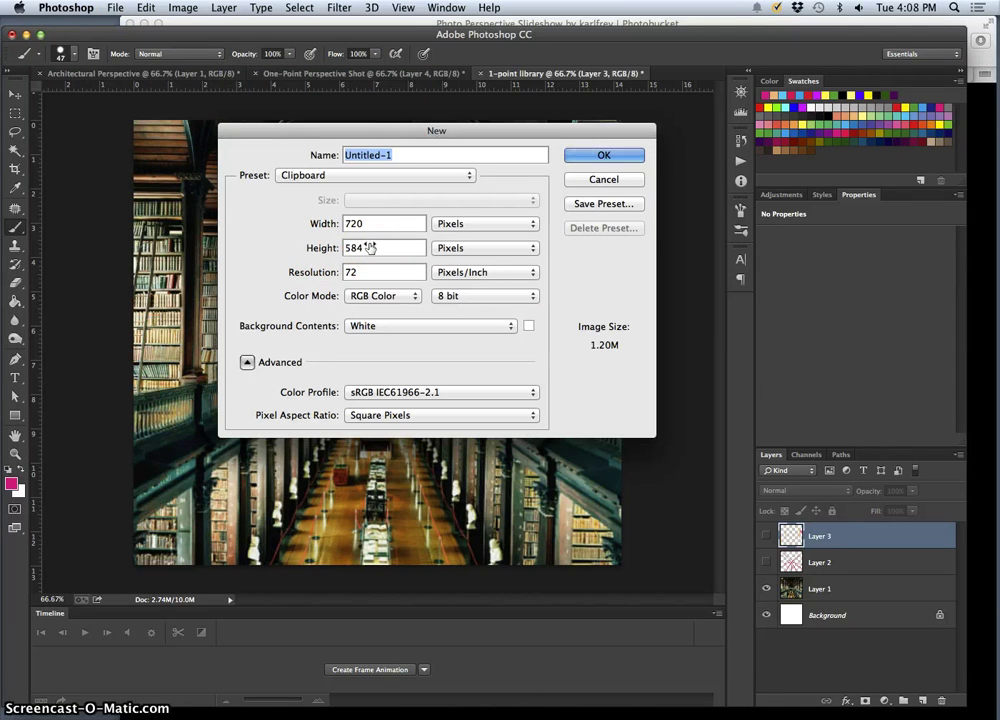
text(relative sta)
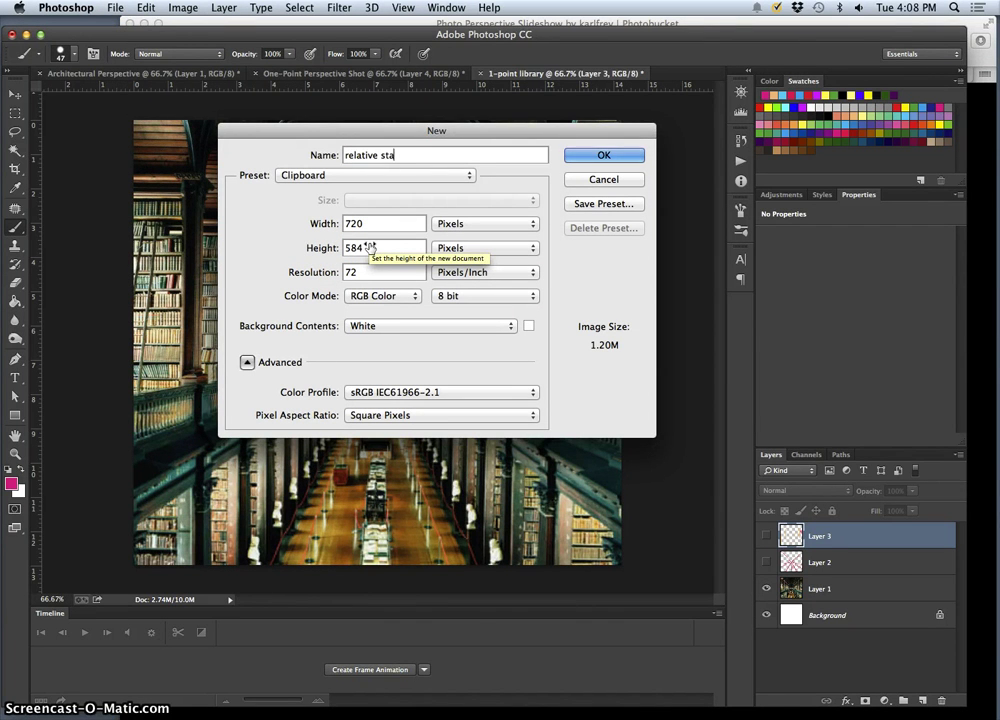
text(cked two-point perspective)
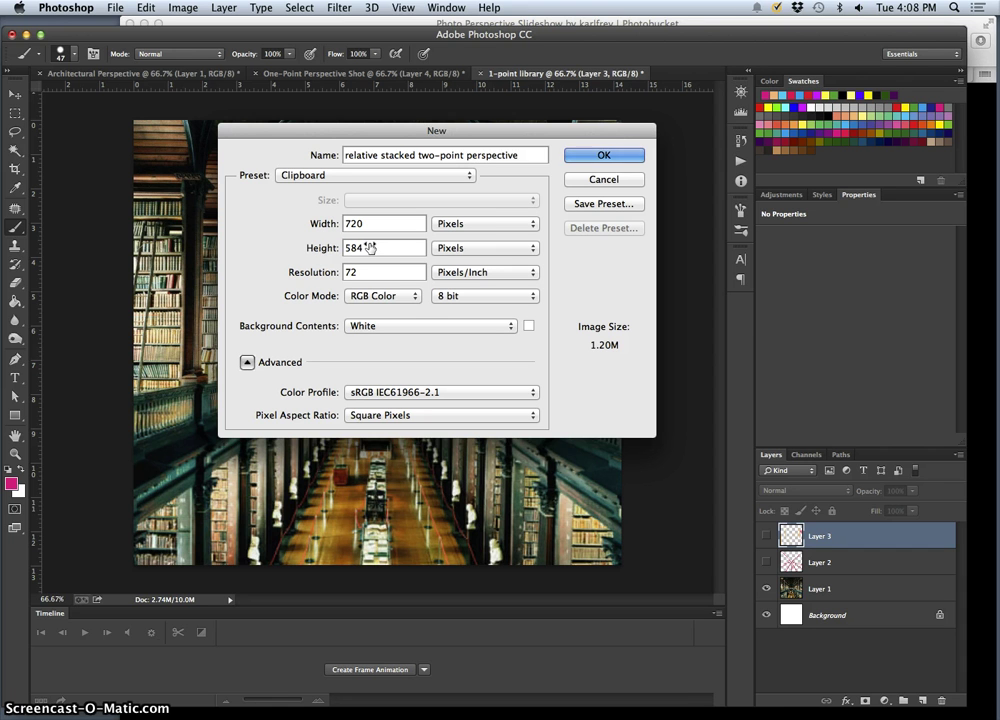
click(592, 157)
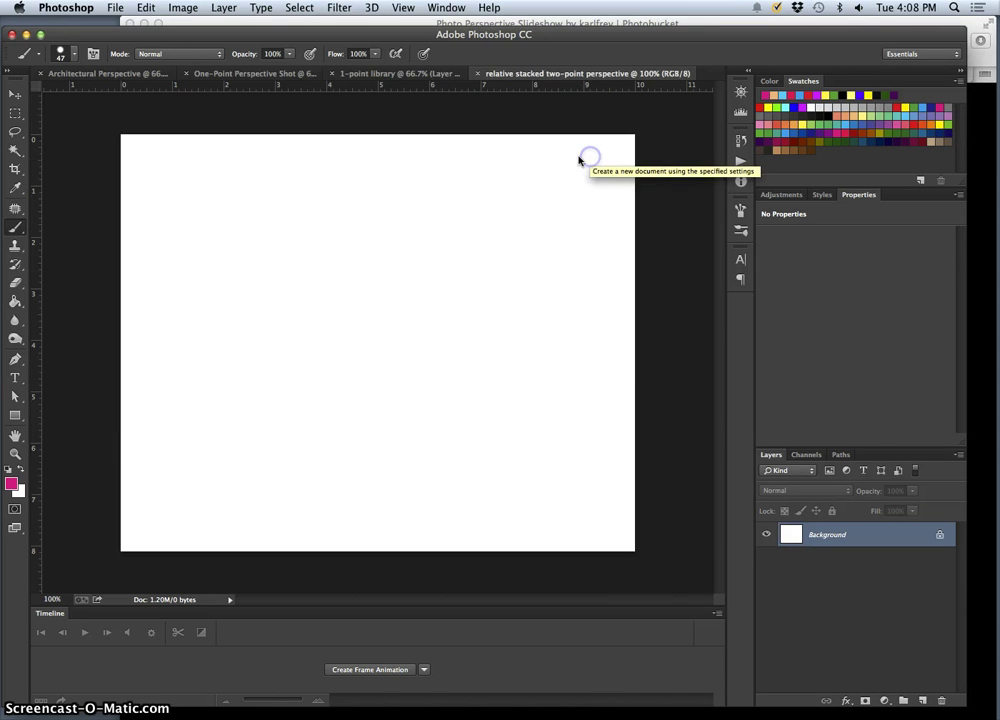
Step: Paste the bottles photo as Layer 1 and add an empty Layer 2 above it
key(super+v)
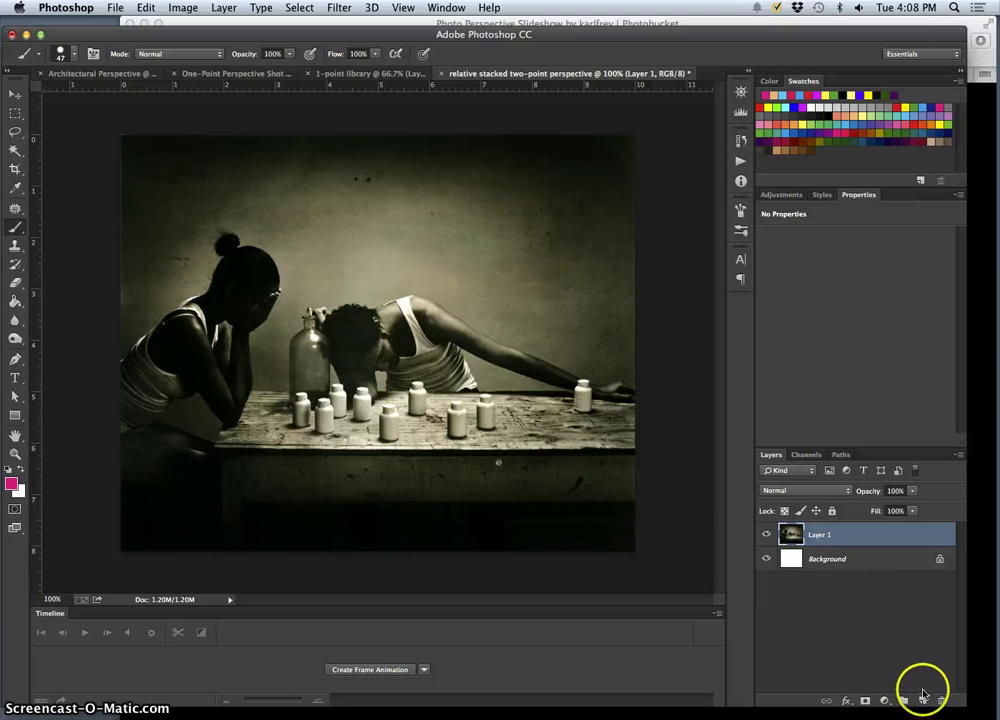
click(922, 701)
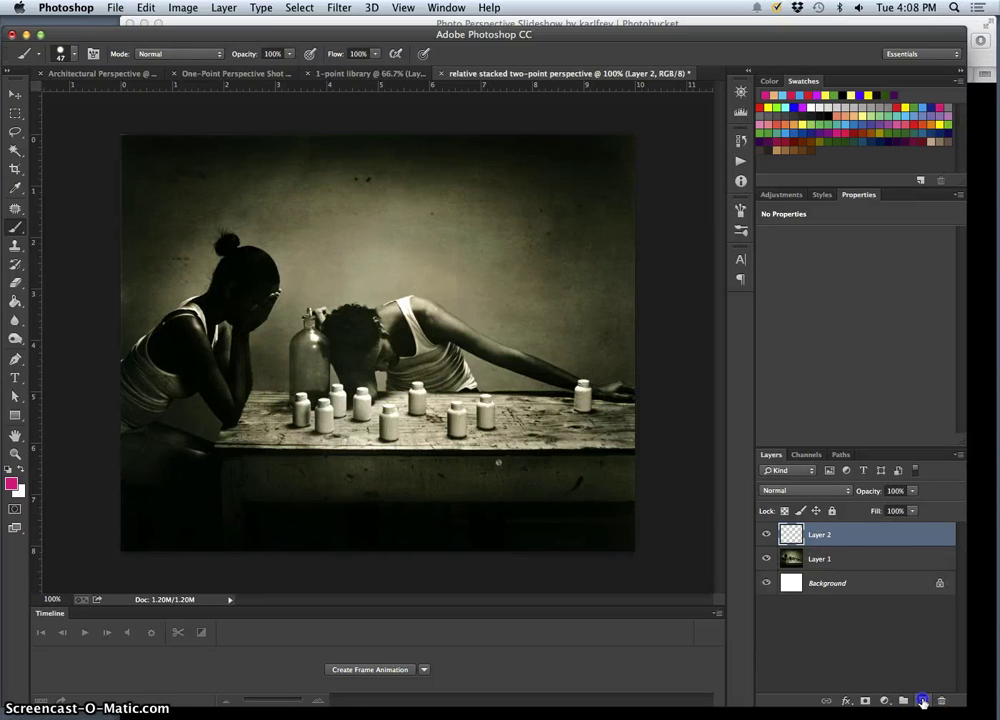
Step: Paint yellow strokes below the table and on the tall bottle, toggling the photo to check them
click(899, 105)
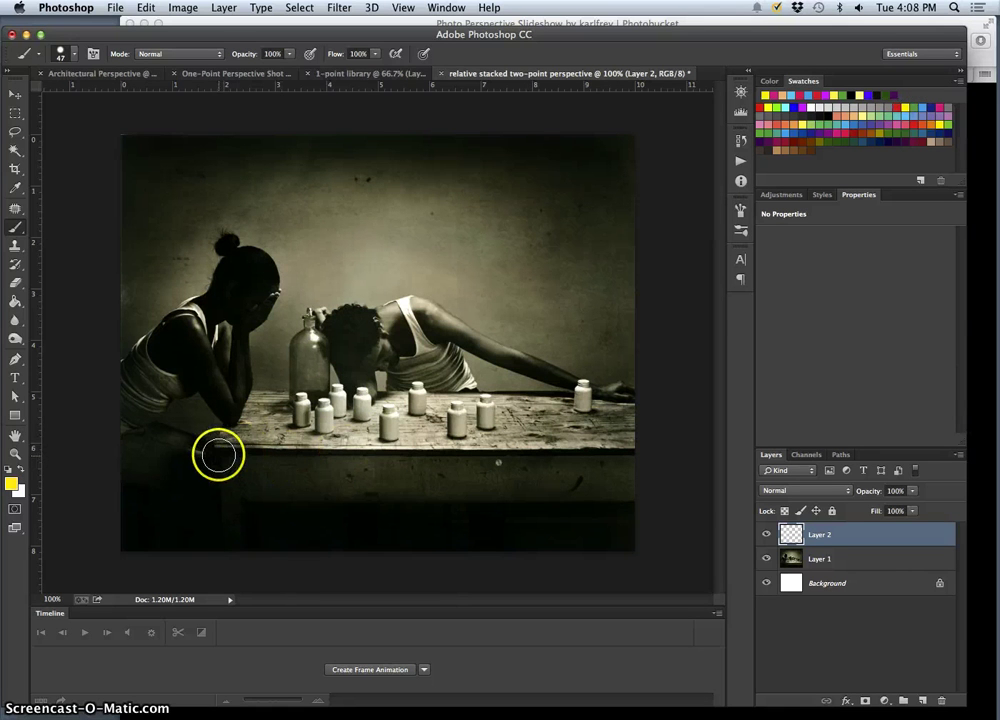
drag(242, 500, 242, 544)
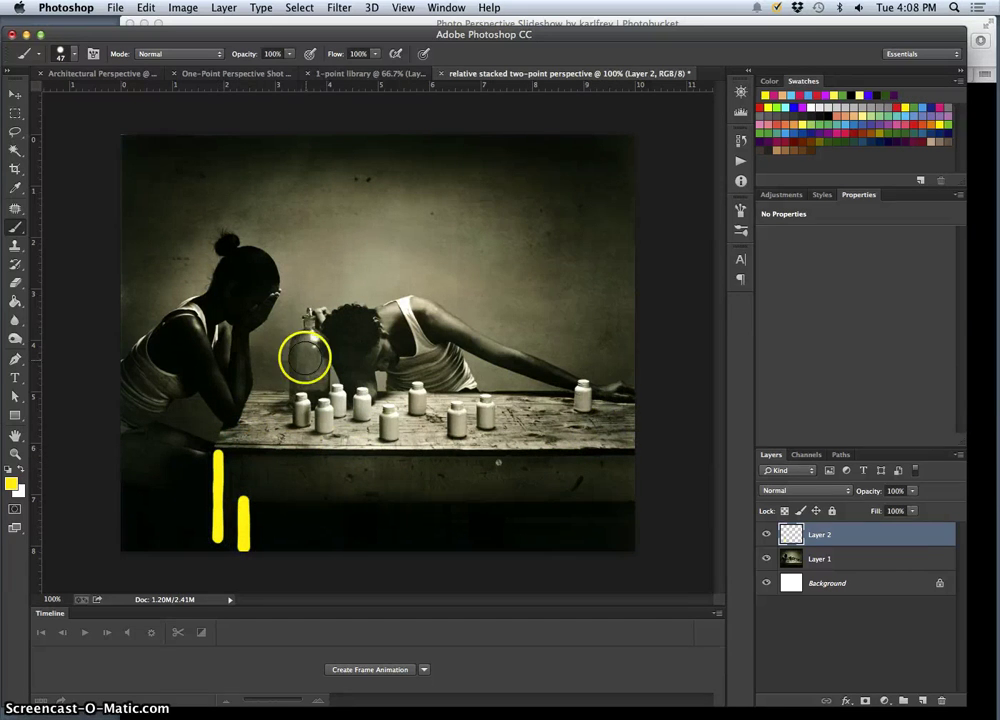
click(325, 337)
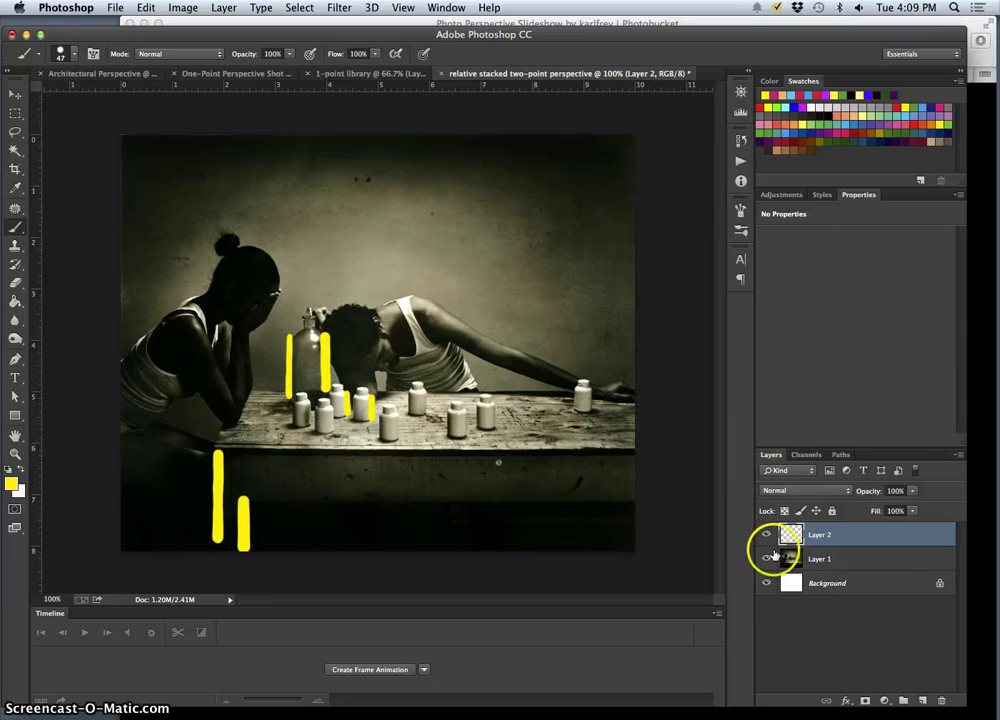
click(767, 558)
click(767, 558)
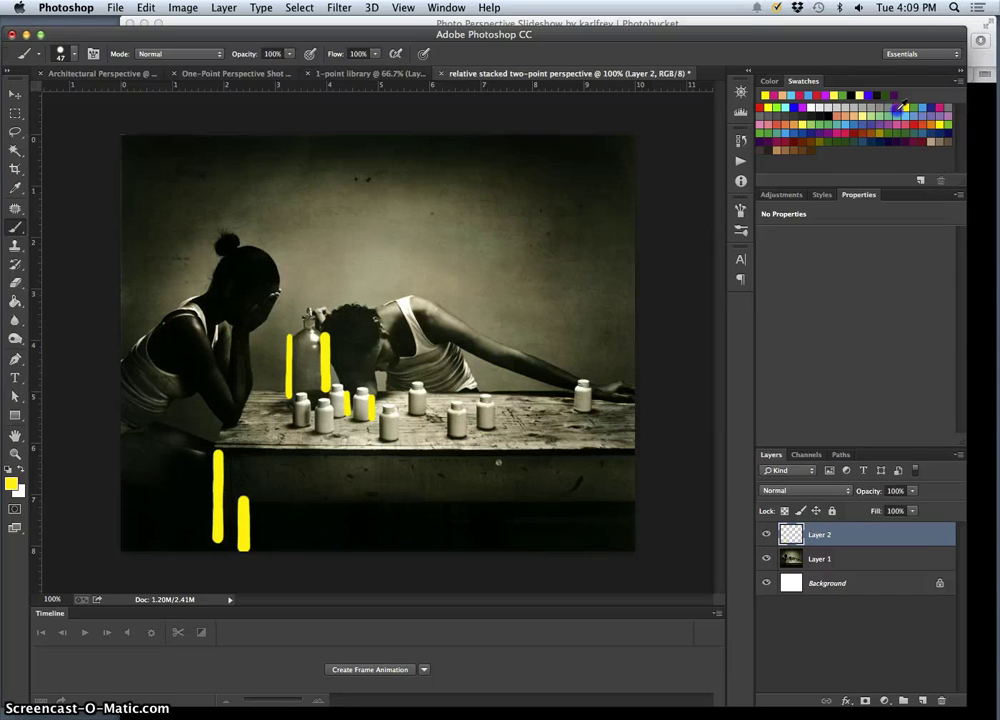
Step: Trace the table's front and back edges with red lines
click(899, 106)
drag(235, 452, 636, 440)
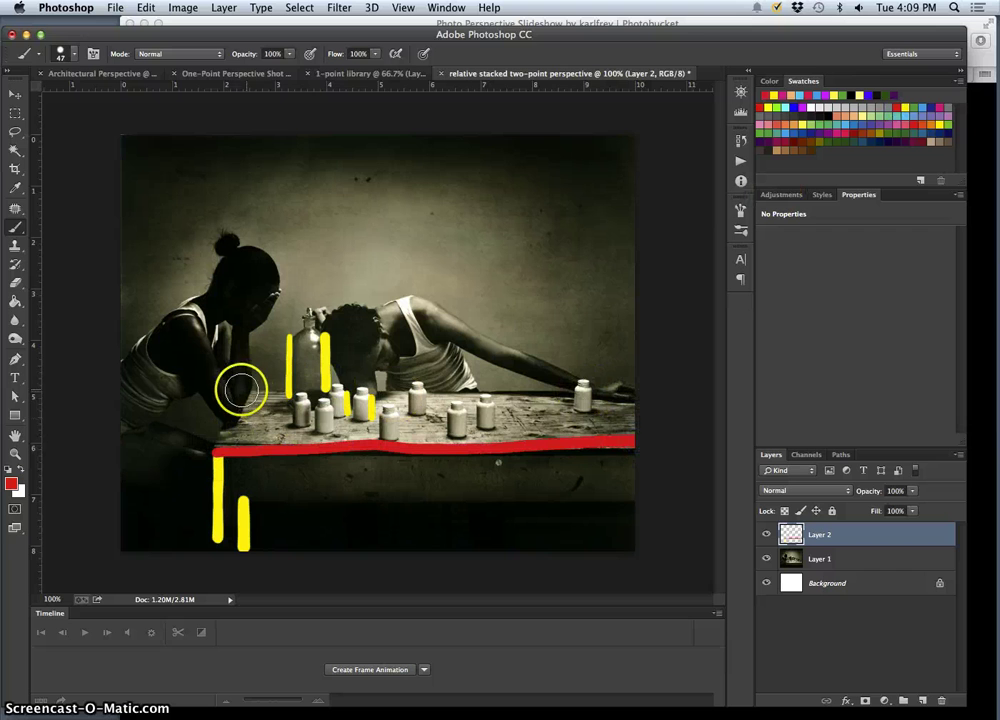
drag(243, 388, 272, 390)
drag(381, 387, 501, 387)
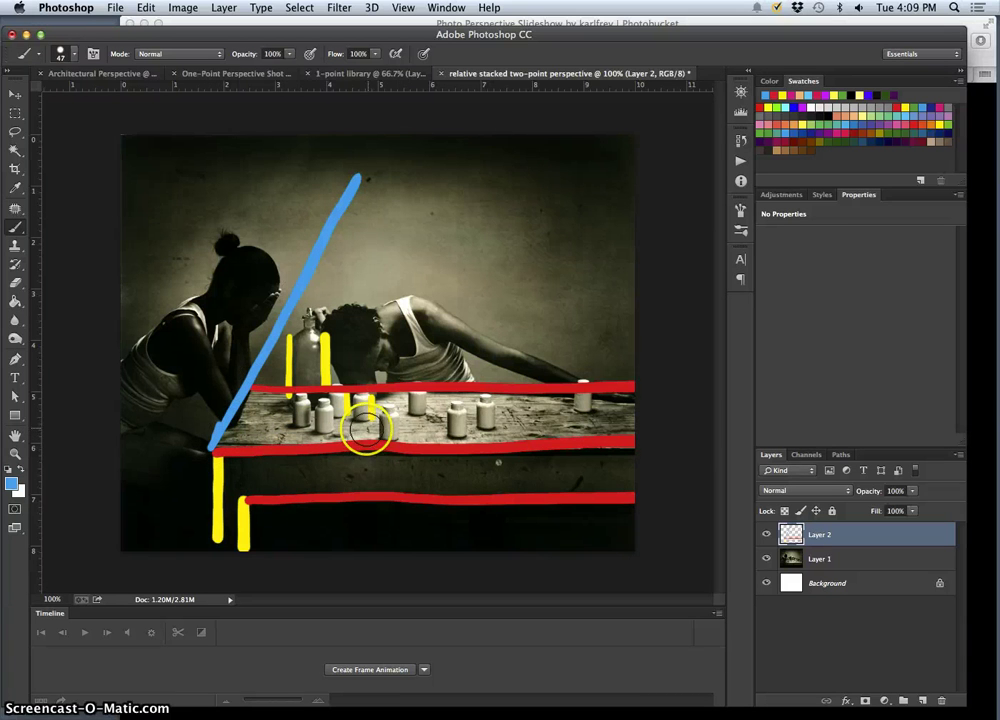
Step: Brush blue lines rising from the table and bottles up to apex points above them
click(520, 430)
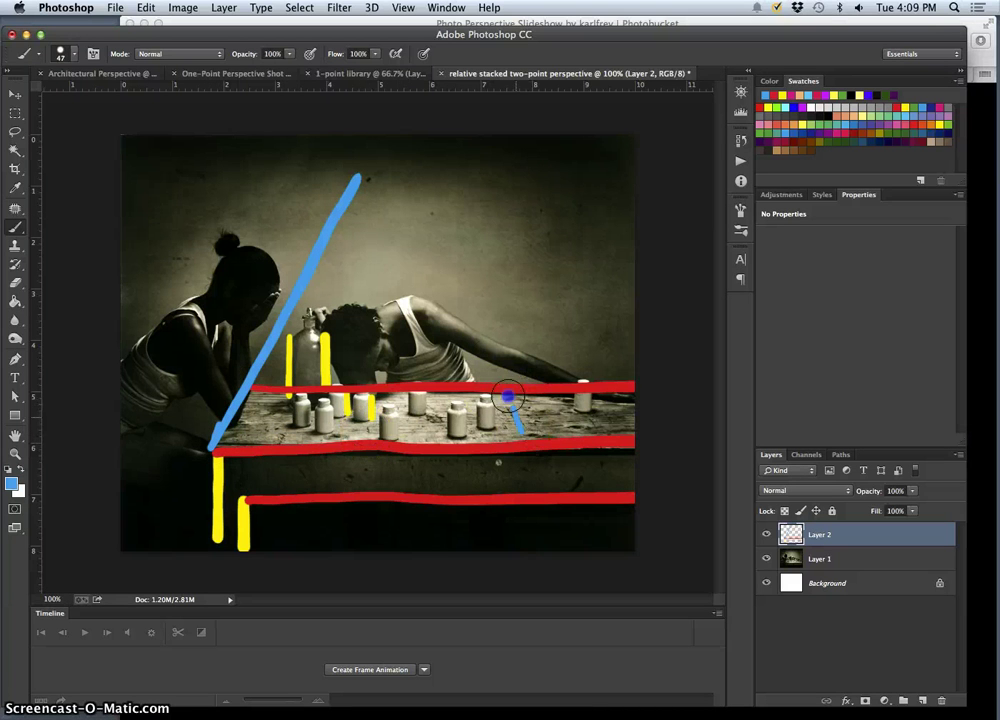
drag(450, 268, 398, 160)
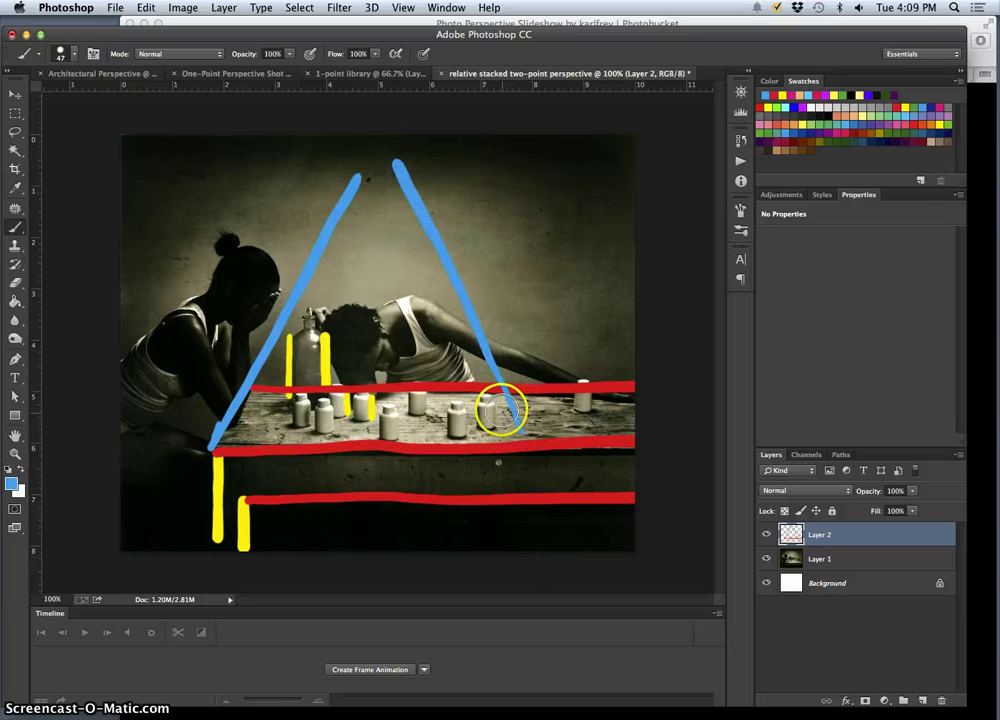
drag(512, 430, 483, 365)
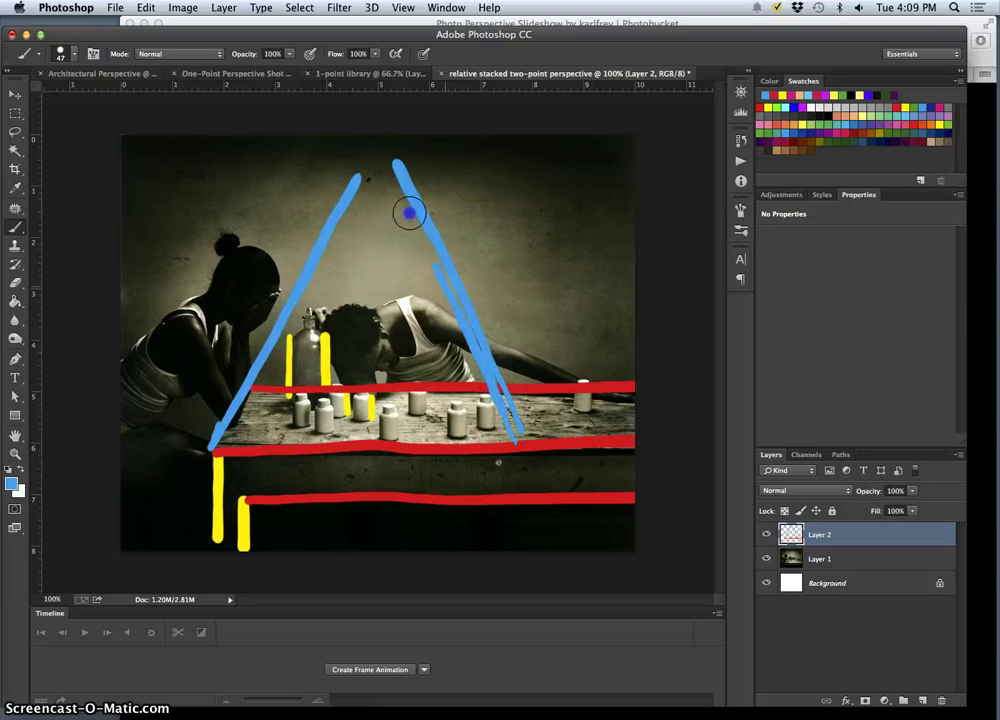
click(590, 421)
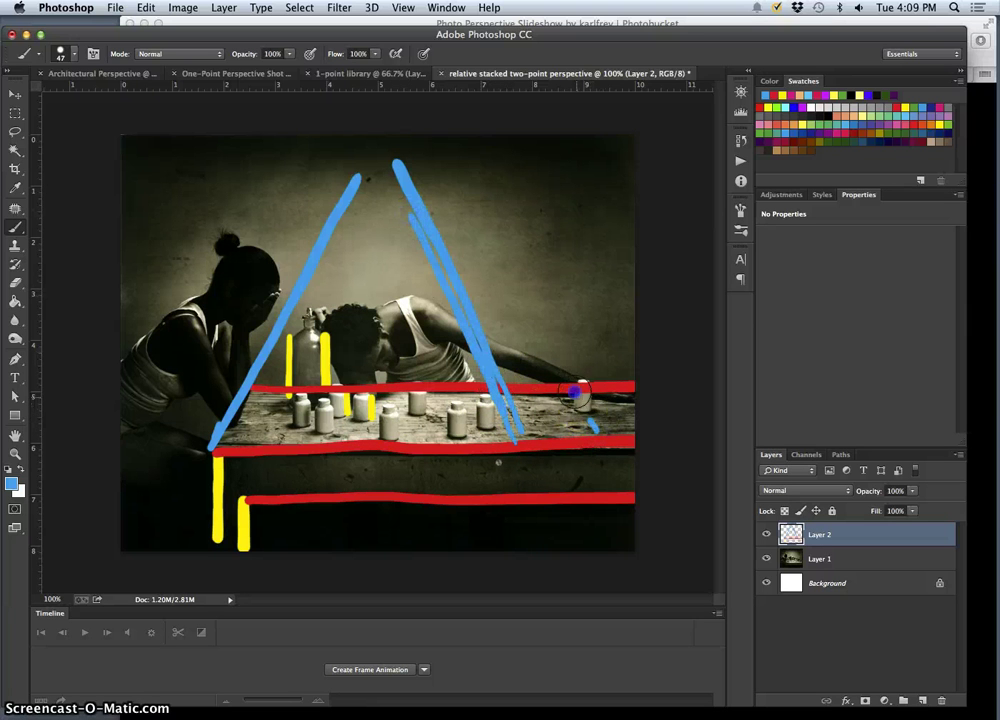
drag(536, 321, 465, 187)
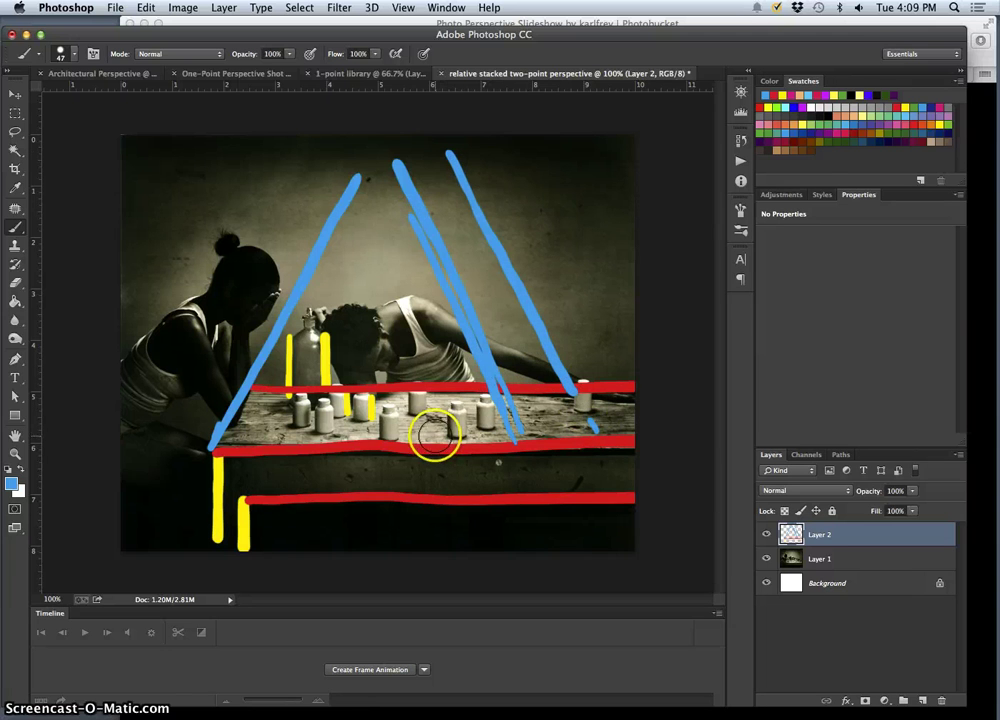
drag(421, 375, 371, 162)
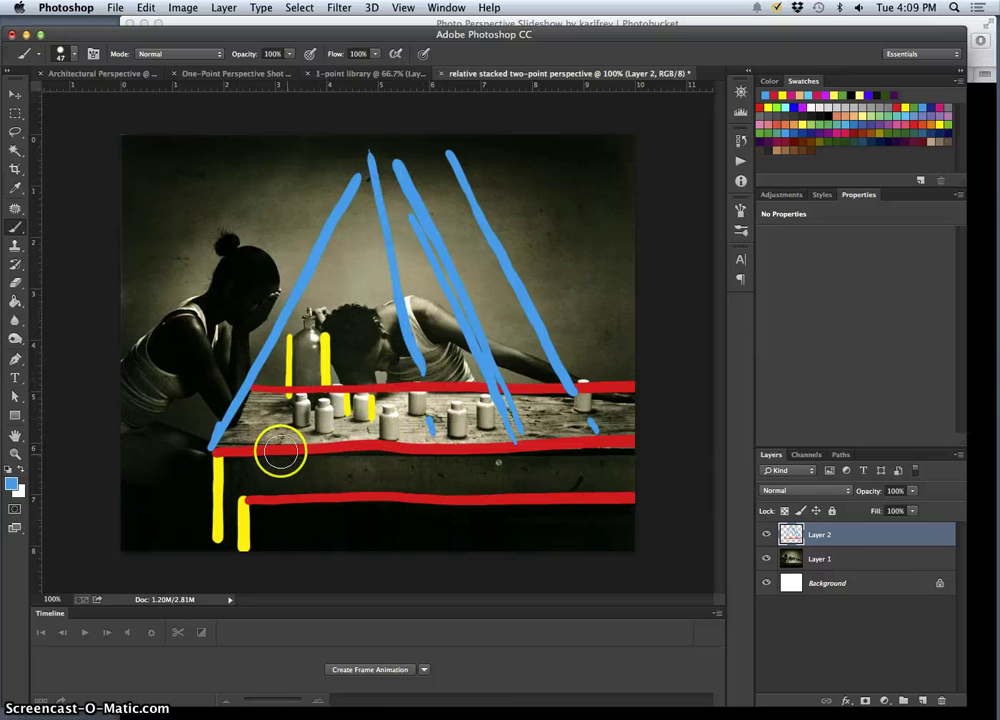
click(285, 427)
click(307, 370)
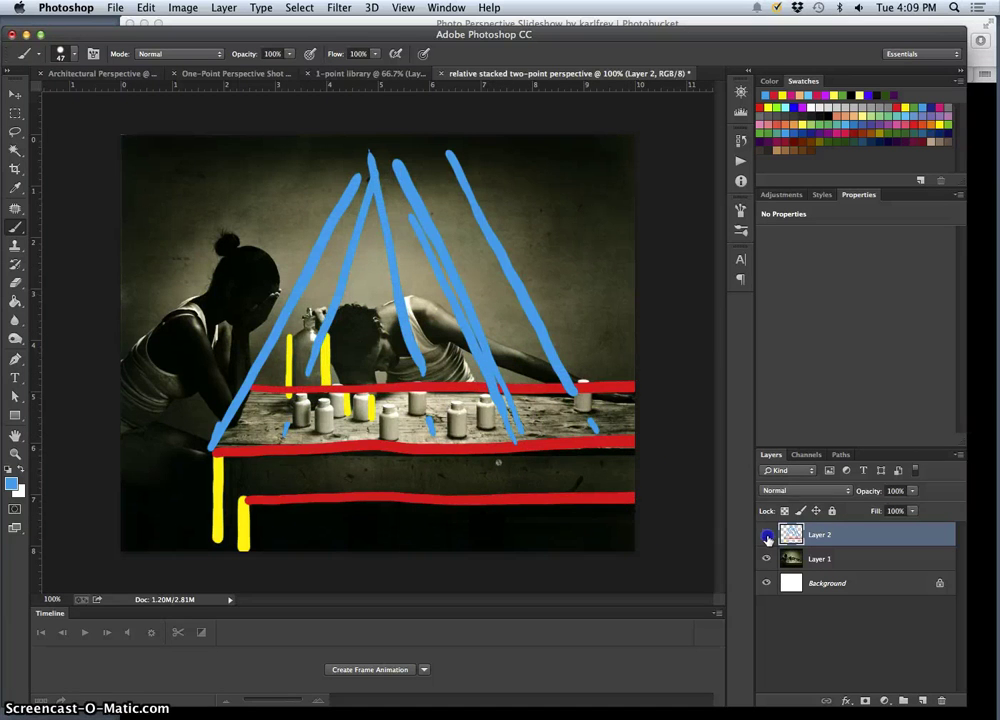
Step: Toggle Layer 2's visibility off and on twice to compare the lines with the photo
click(767, 538)
click(767, 538)
click(767, 538)
click(767, 538)
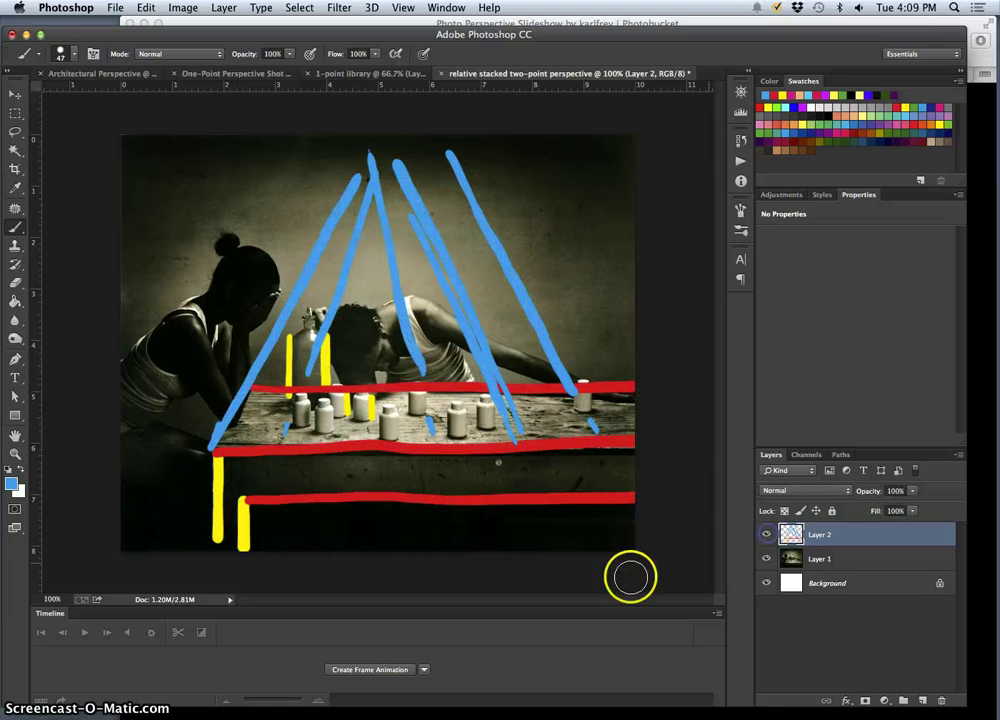
Step: Hide Layer 2's perspective lines and add a new empty layer above the photo
click(766, 537)
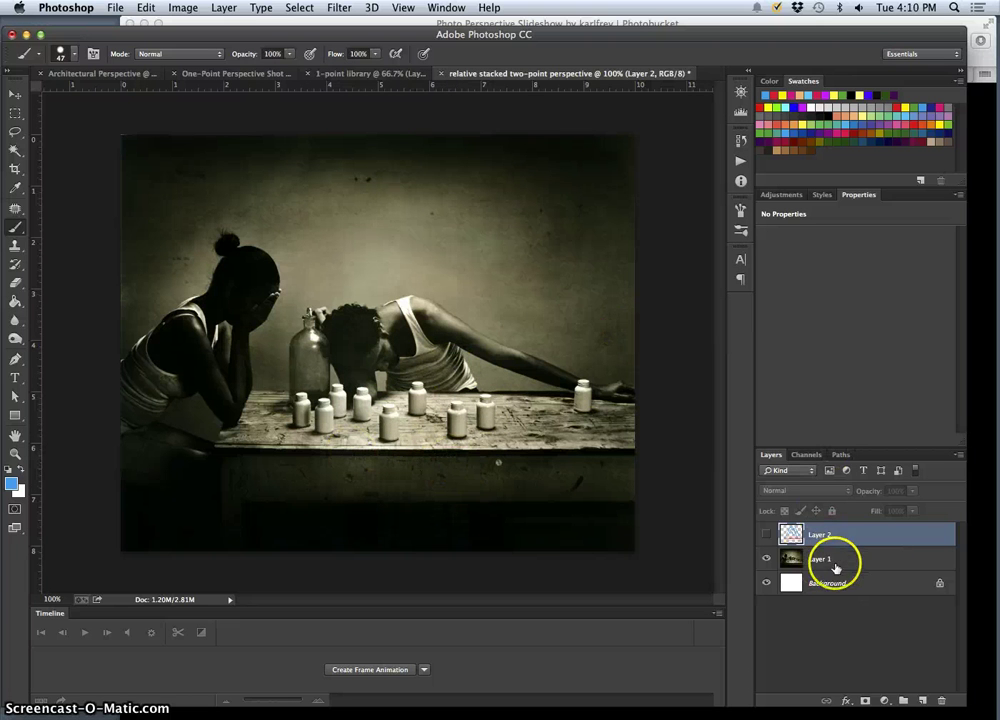
click(817, 561)
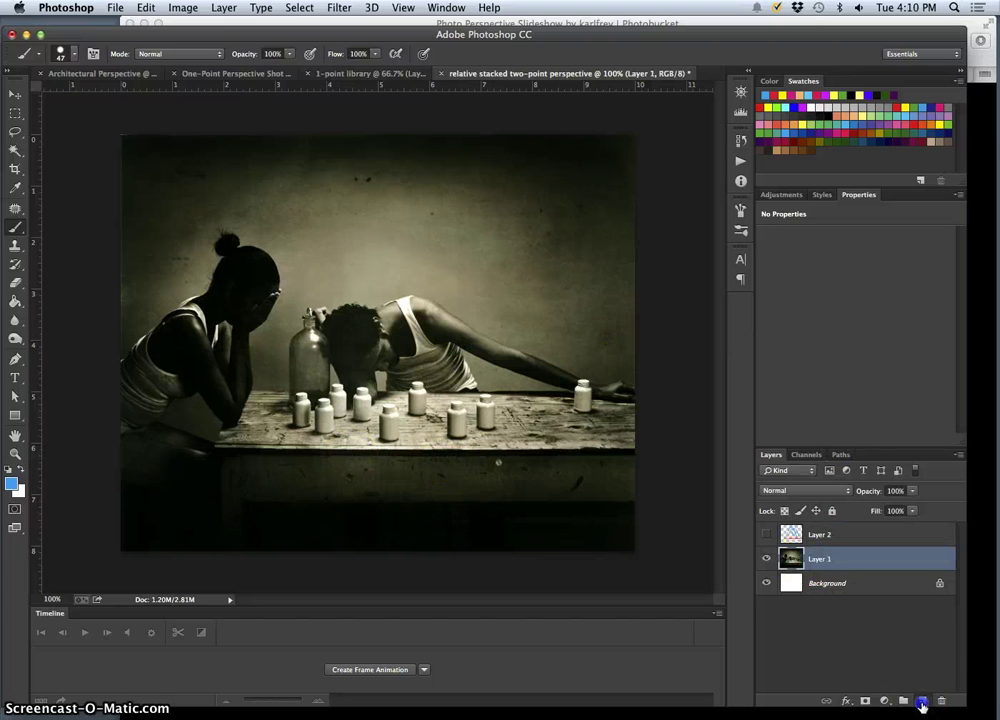
click(922, 706)
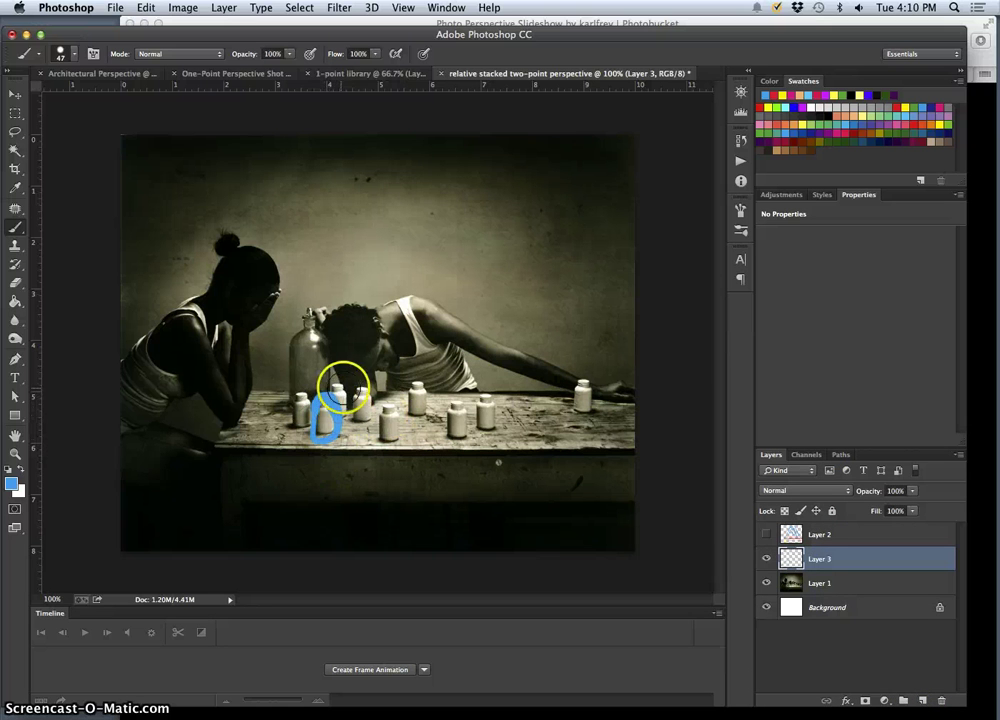
Step: Paint blue around the front bottle, undo the fill, then hide the new outline layer
drag(343, 383, 306, 397)
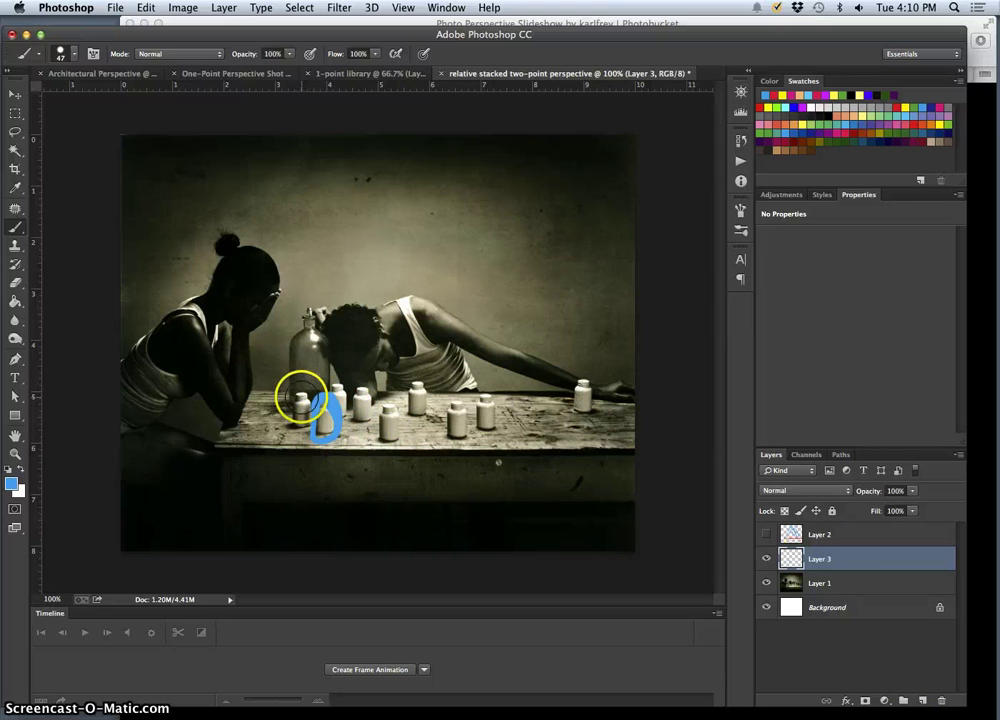
click(298, 395)
key(super+alt+z)
key(super+alt+z)
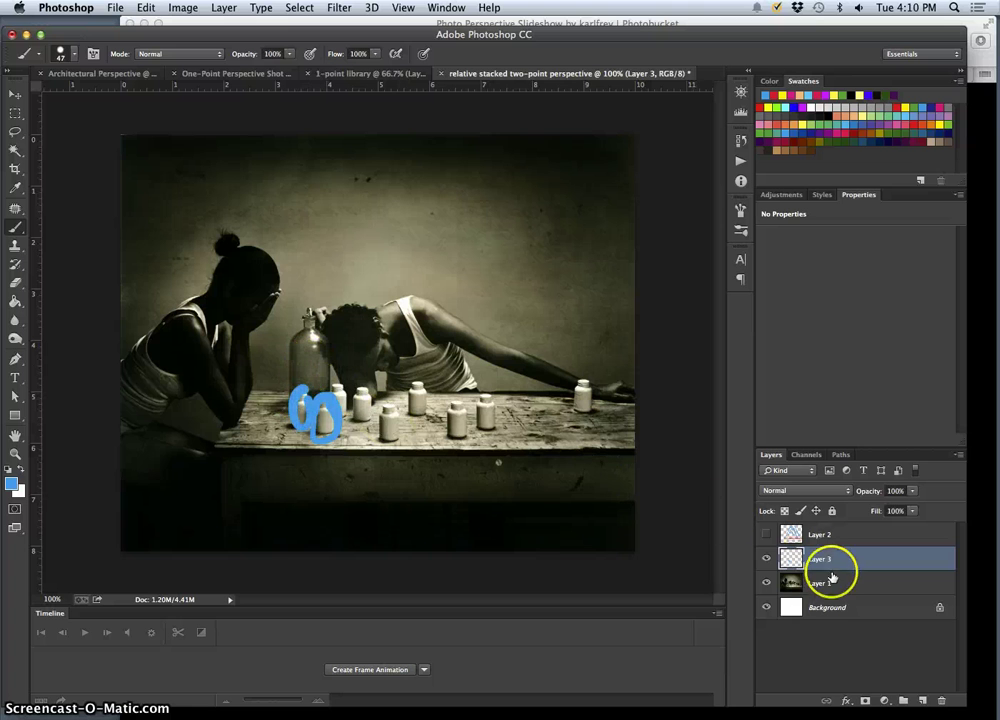
click(767, 558)
click(767, 558)
click(767, 558)
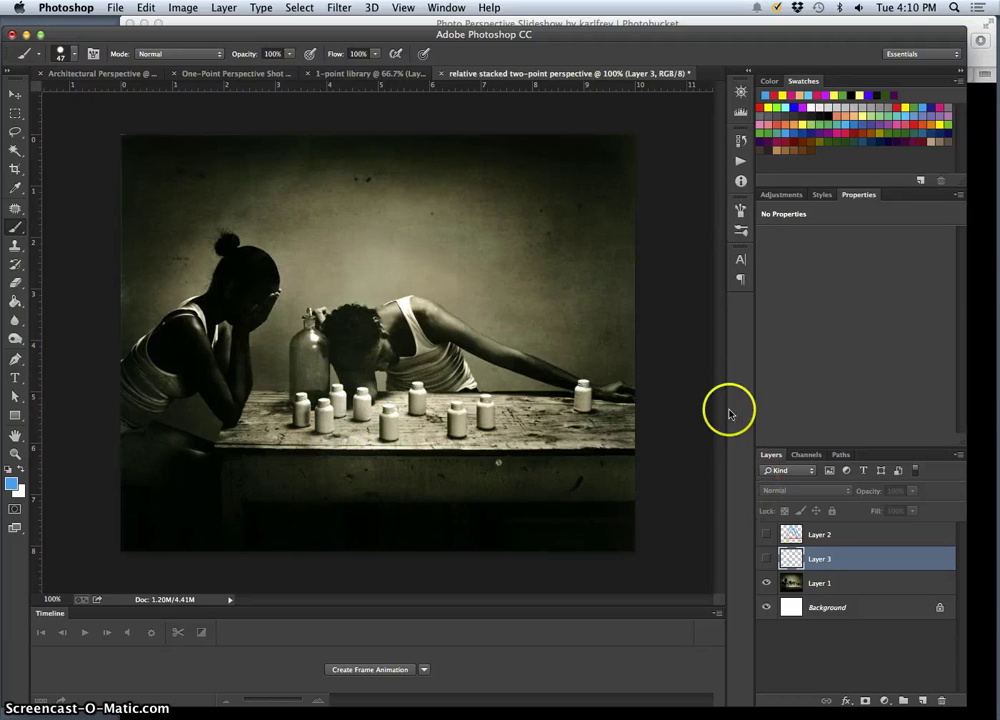
Step: In Safari's Photobucket slideshow, advance to slide 16/41, the gold glass building
click(988, 288)
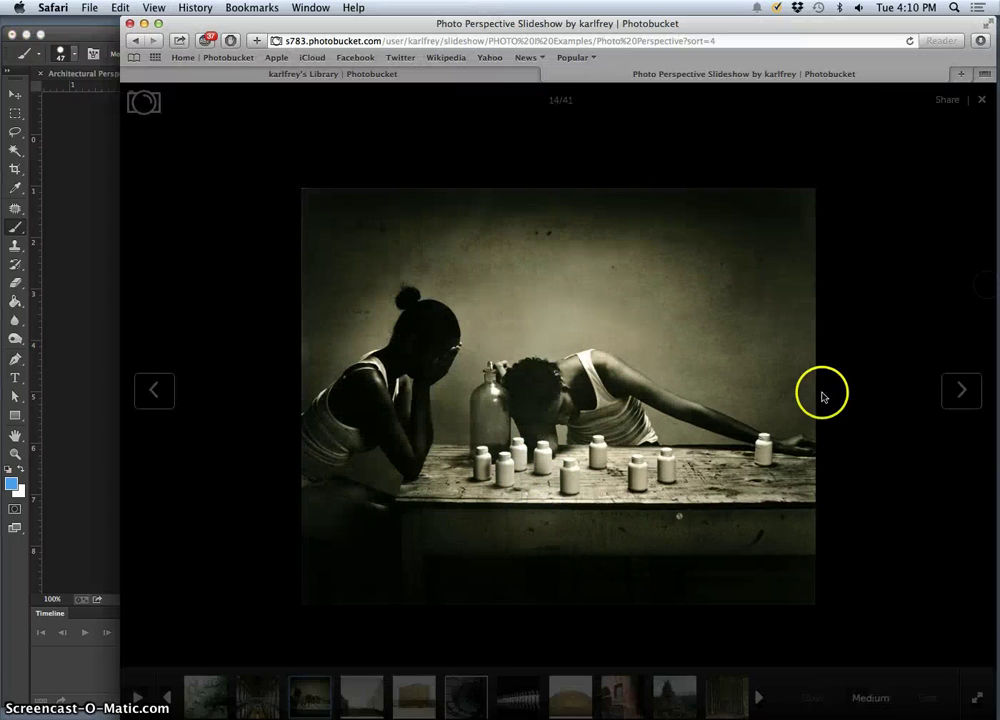
click(960, 390)
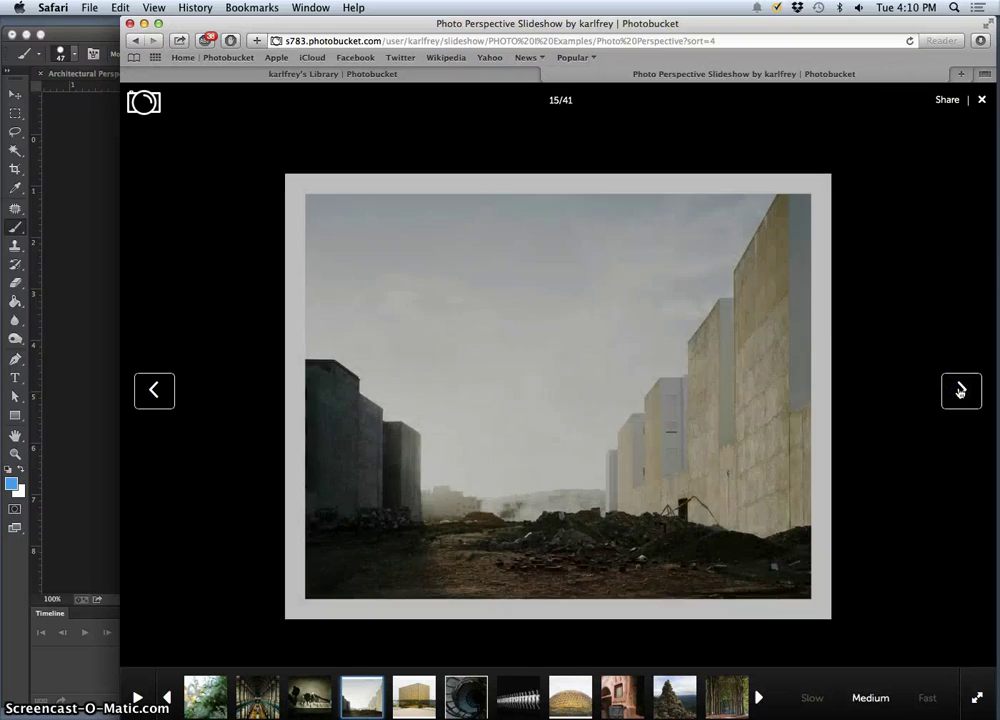
click(958, 389)
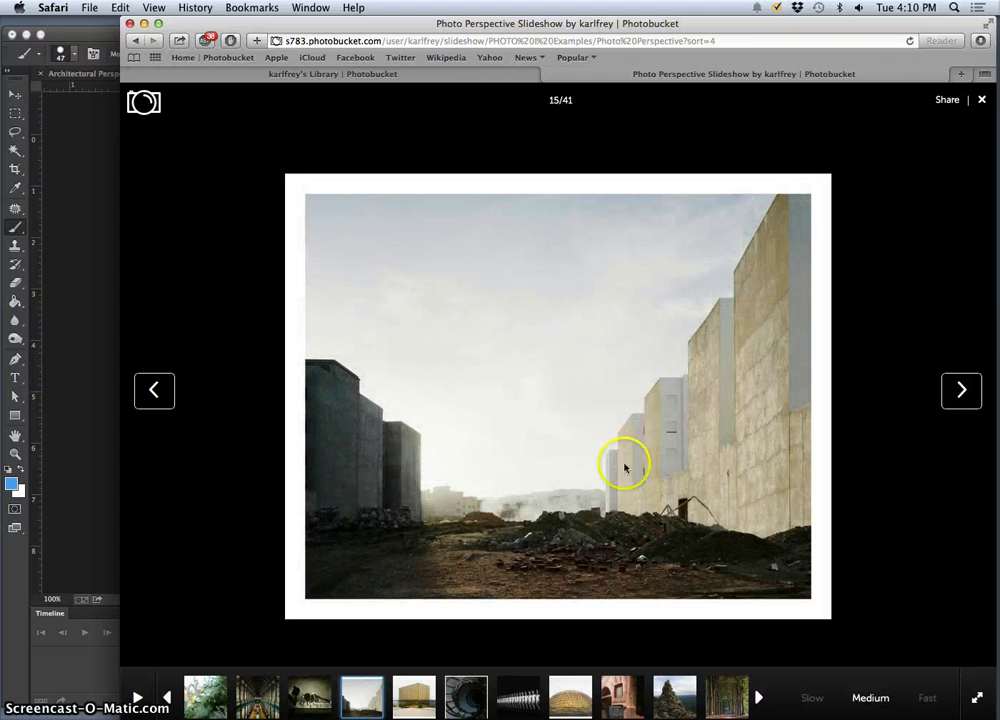
click(962, 388)
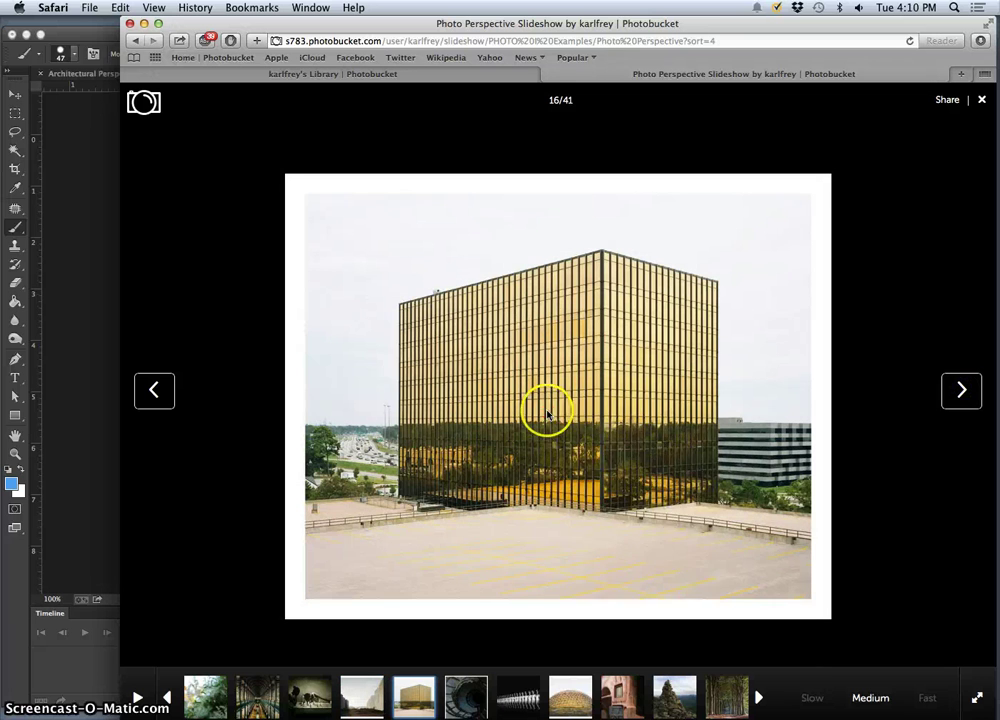
Step: Copy the building photo with Copy Image and return to Photoshop
right_click(547, 414)
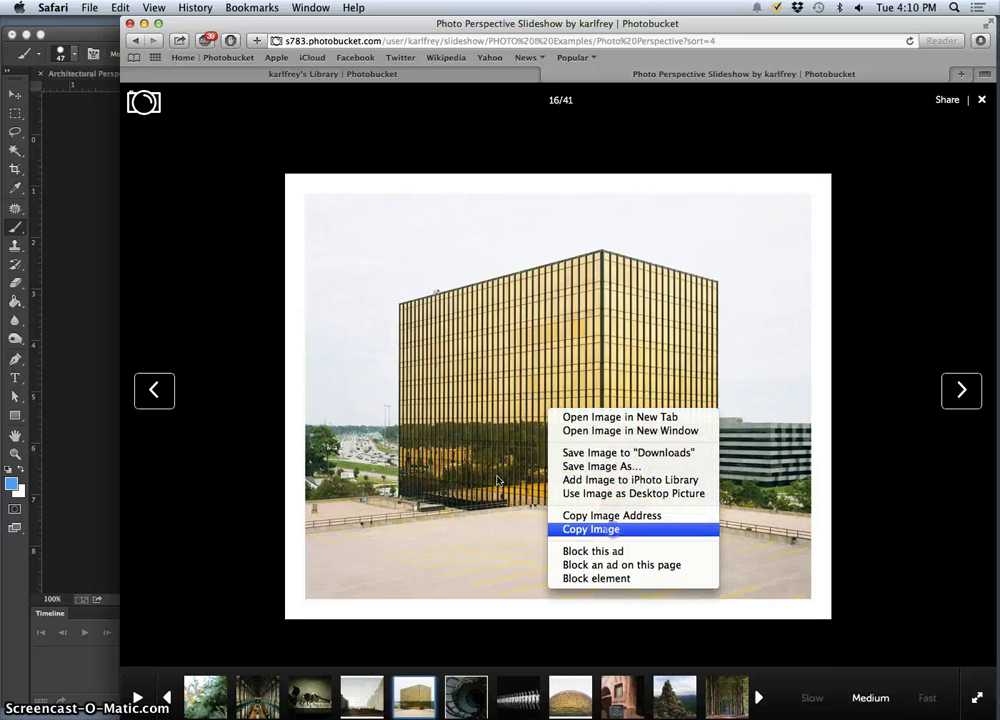
click(600, 529)
click(80, 334)
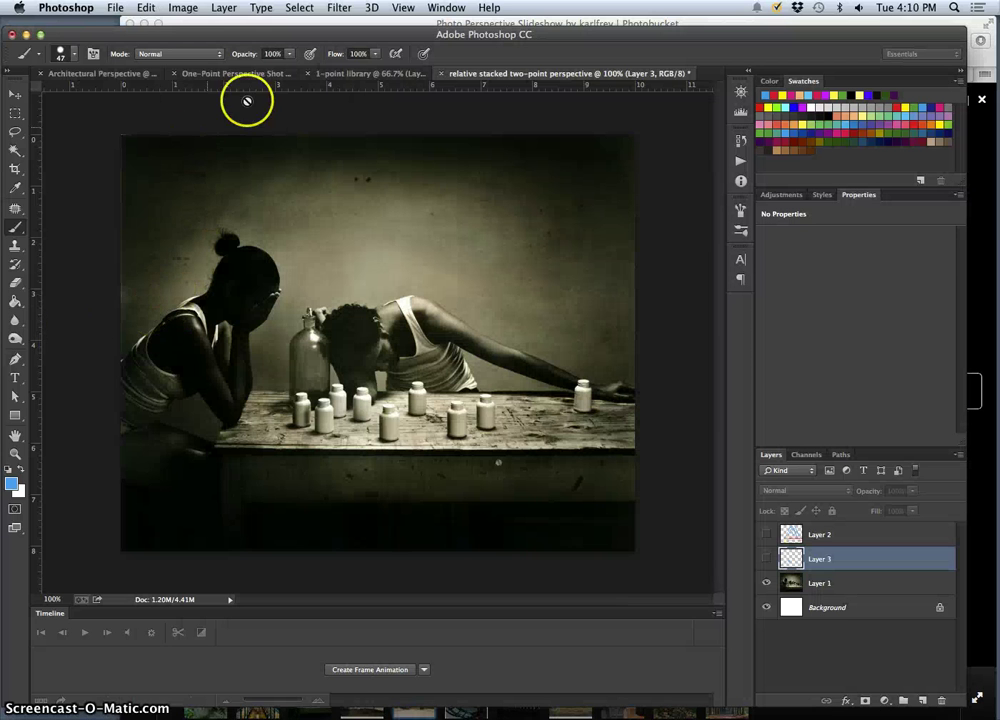
click(114, 9)
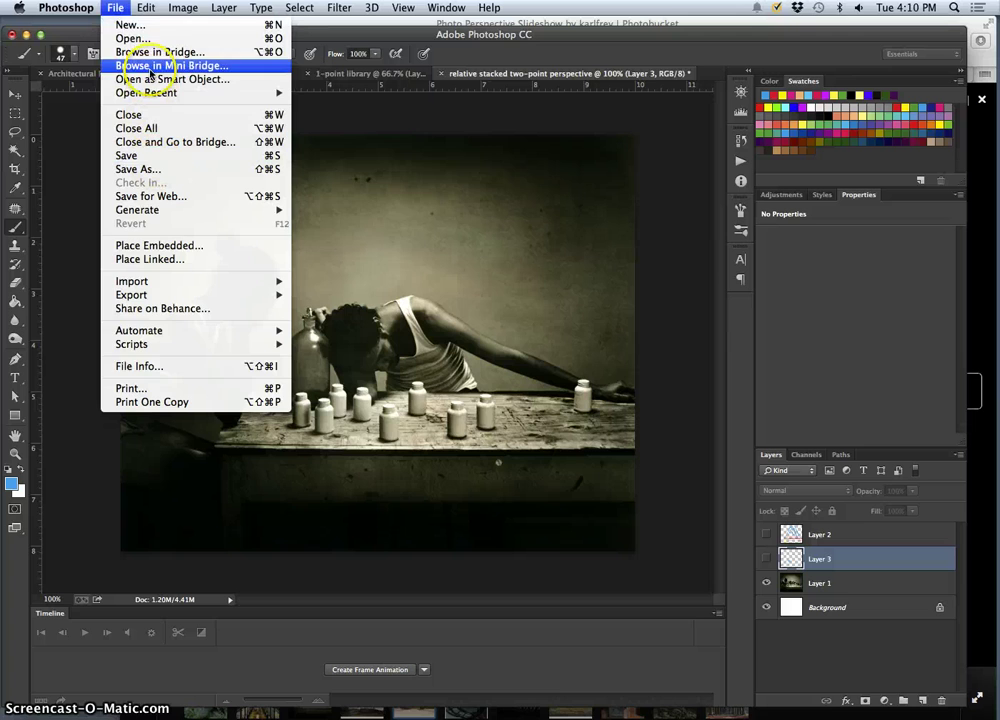
Step: Create a Clipboard-preset document named '2-Point Building', paste the building photo, and add an empty layer
click(135, 24)
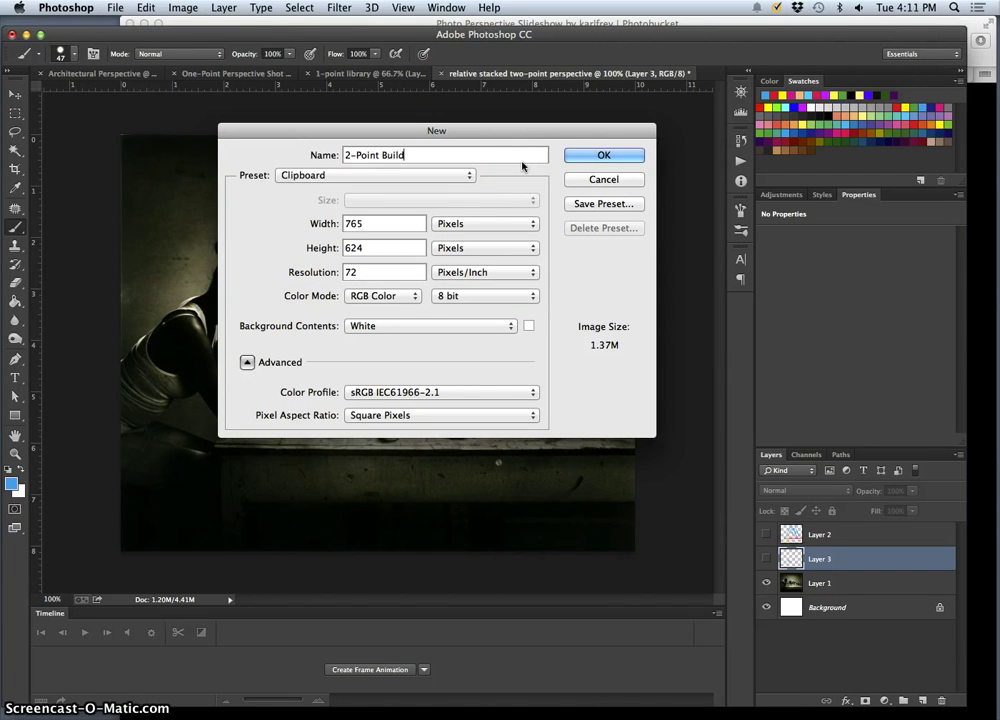
key(Return)
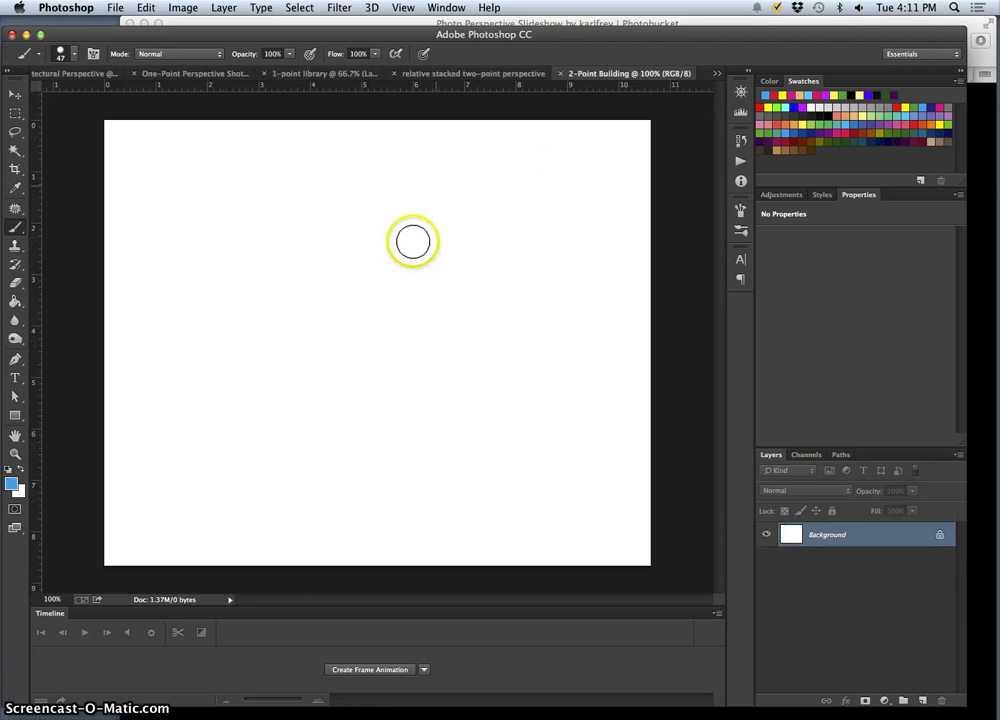
key(super+v)
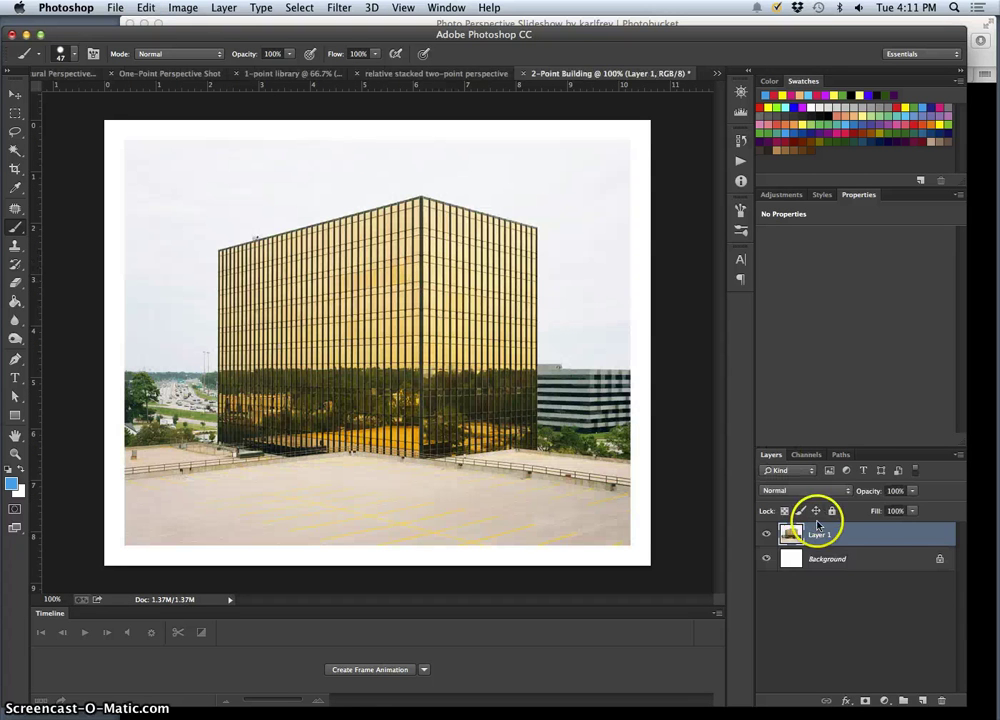
click(922, 703)
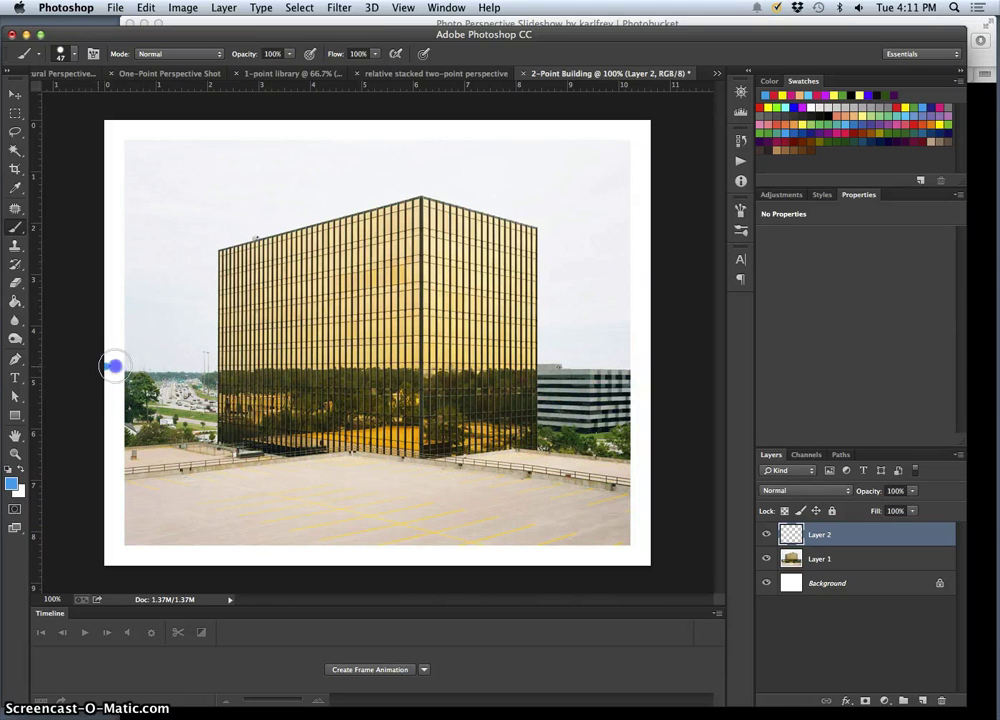
Step: Draw a blue horizon line, then on a new layer trace red verticals along the building's uprights
drag(297, 366, 680, 361)
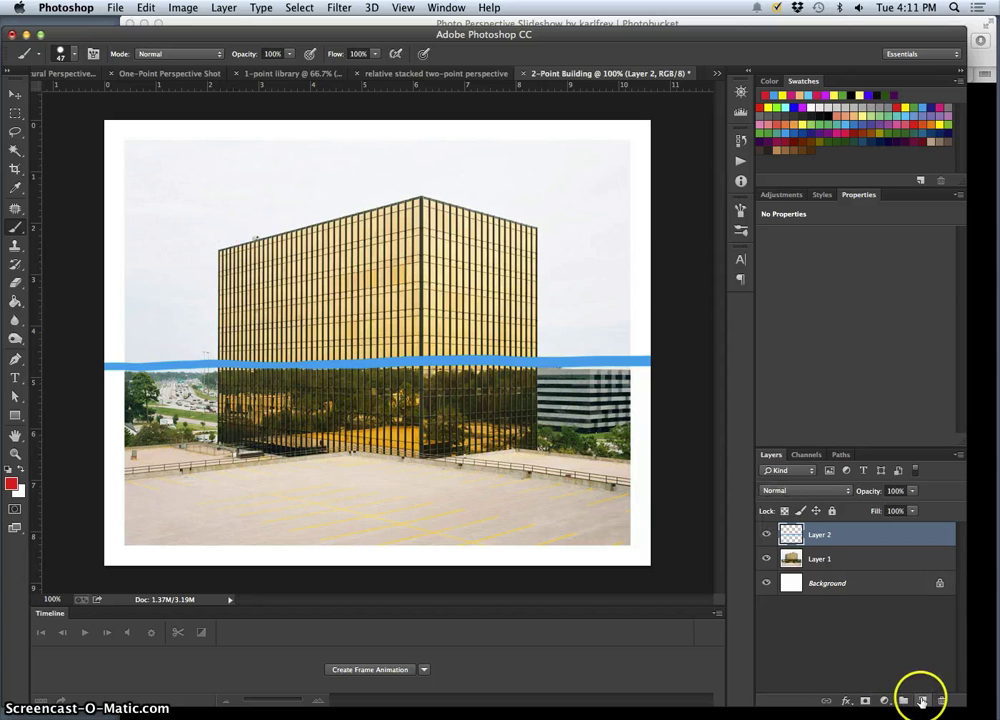
click(922, 700)
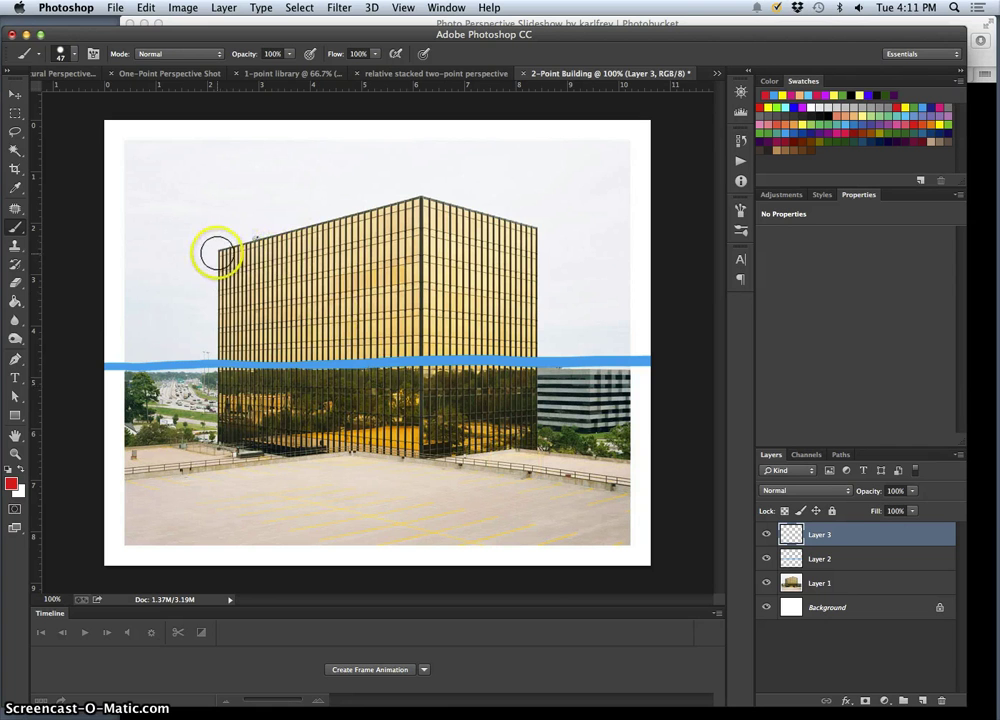
mouse_move(253, 238)
mouse_down()
mouse_move(258, 410)
mouse_move(284, 436)
mouse_up()
drag(314, 247, 321, 420)
drag(350, 345, 351, 425)
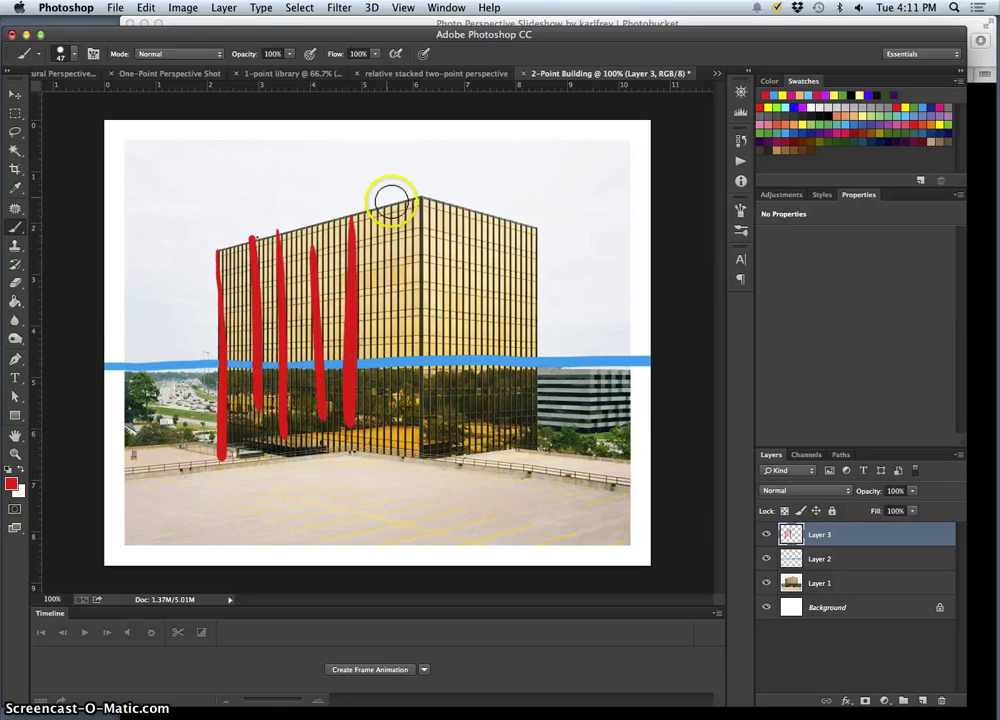
drag(422, 196, 414, 492)
drag(538, 220, 537, 468)
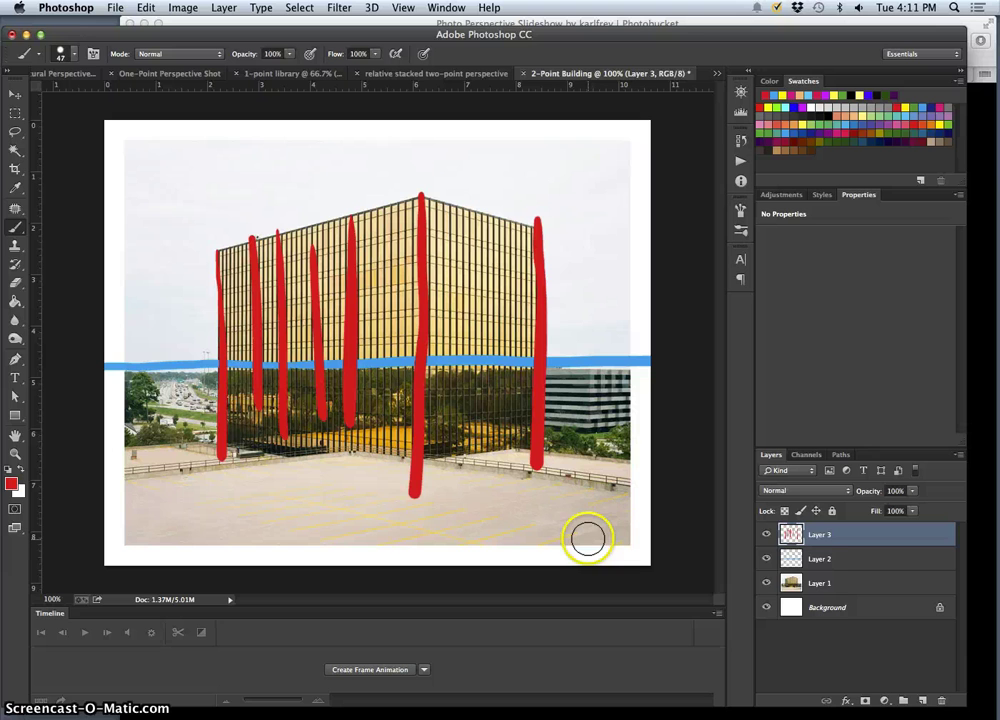
Step: Paint green lines along the left face's roof edge and base
click(767, 583)
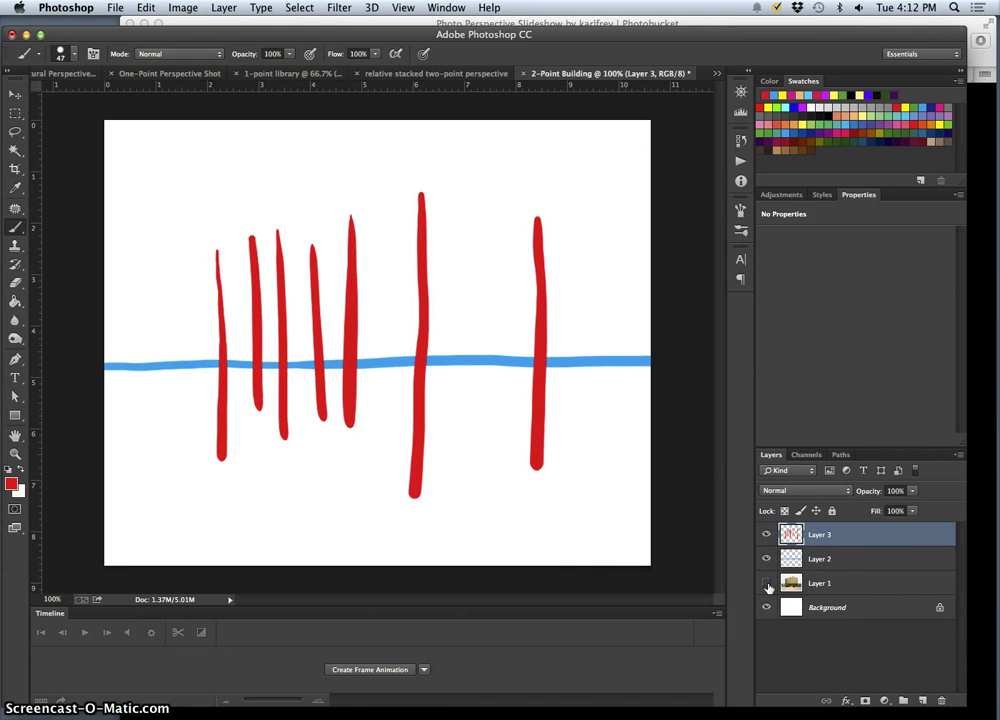
click(767, 583)
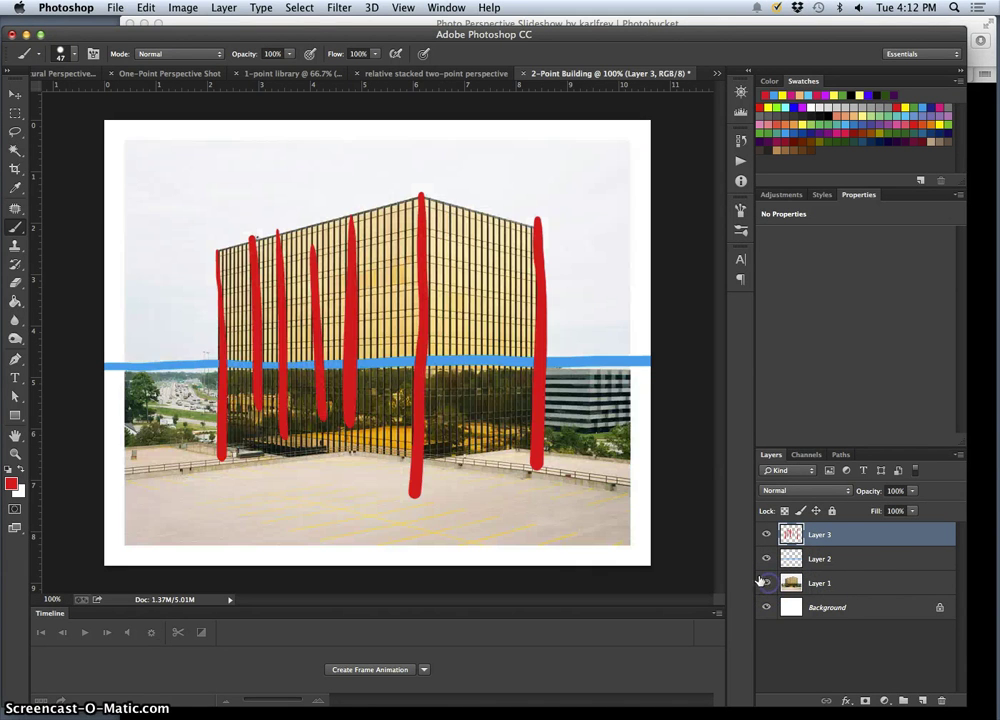
click(922, 100)
drag(416, 192, 125, 279)
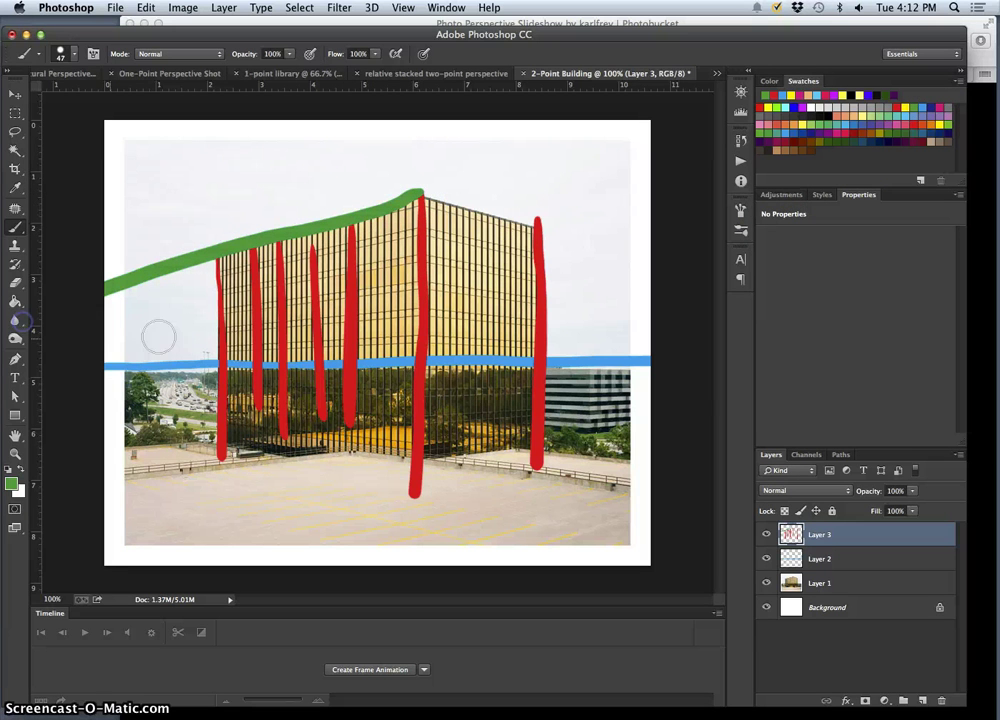
drag(432, 460, 98, 429)
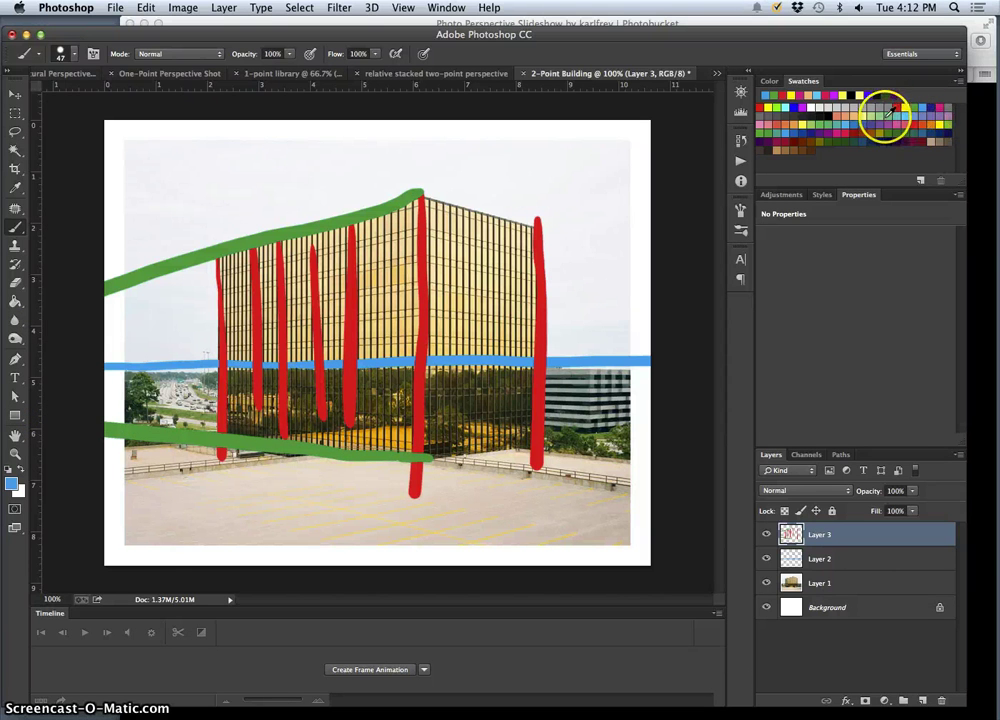
Step: Paint six purple perspective lines across the building's right face, from top edge to base
click(884, 120)
mouse_move(420, 195)
mouse_down()
mouse_move(651, 285)
mouse_move(685, 335)
mouse_up()
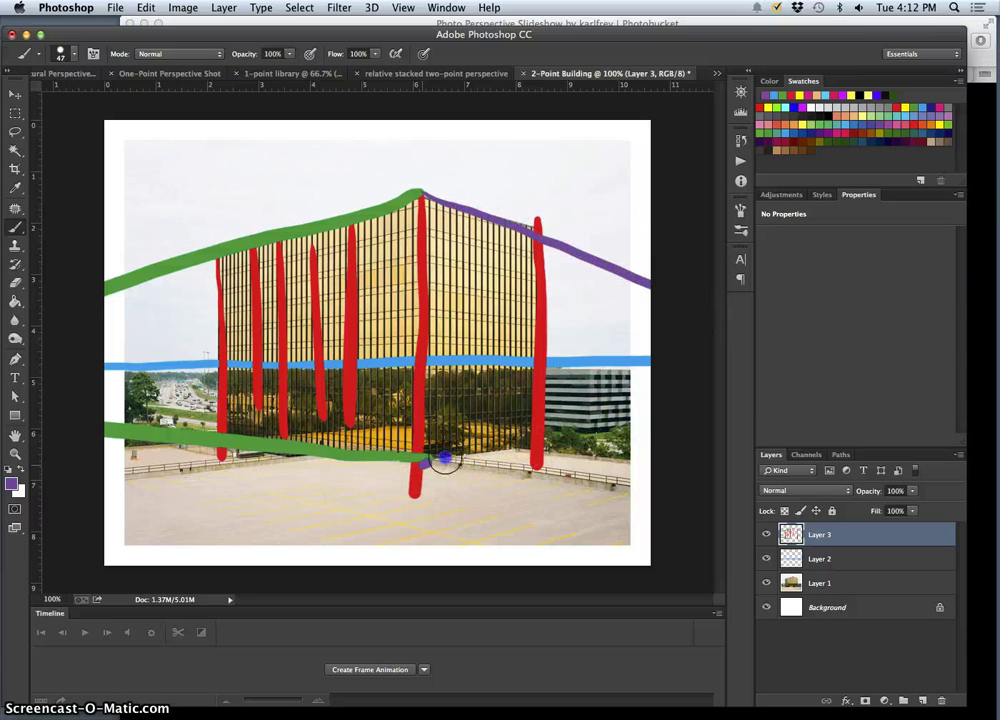
drag(444, 459, 603, 432)
drag(426, 393, 670, 395)
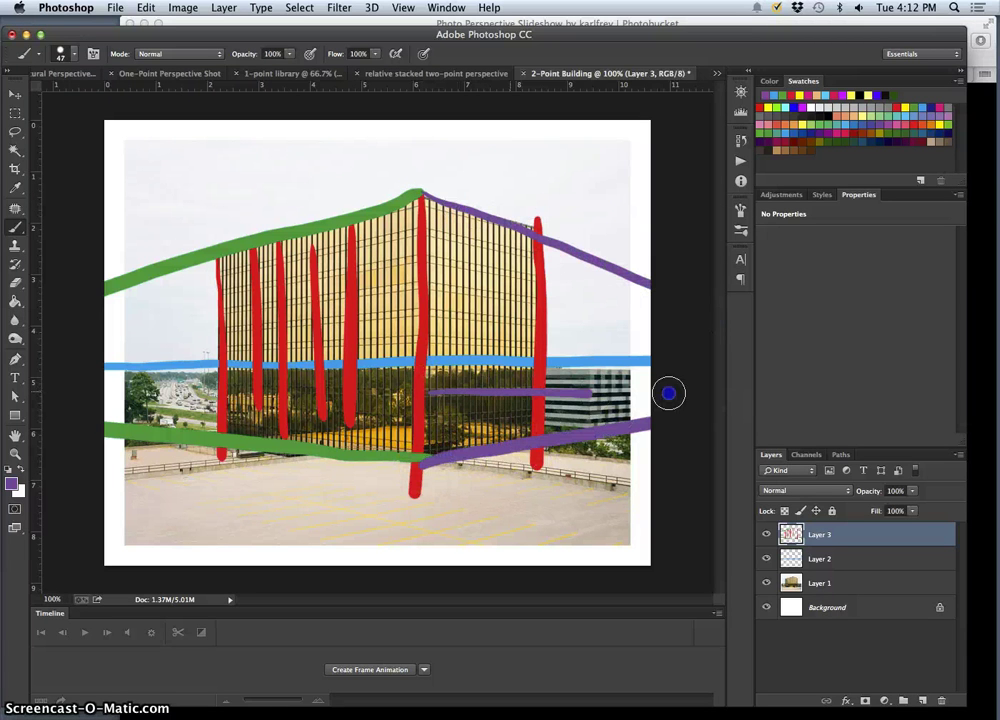
drag(437, 331, 663, 357)
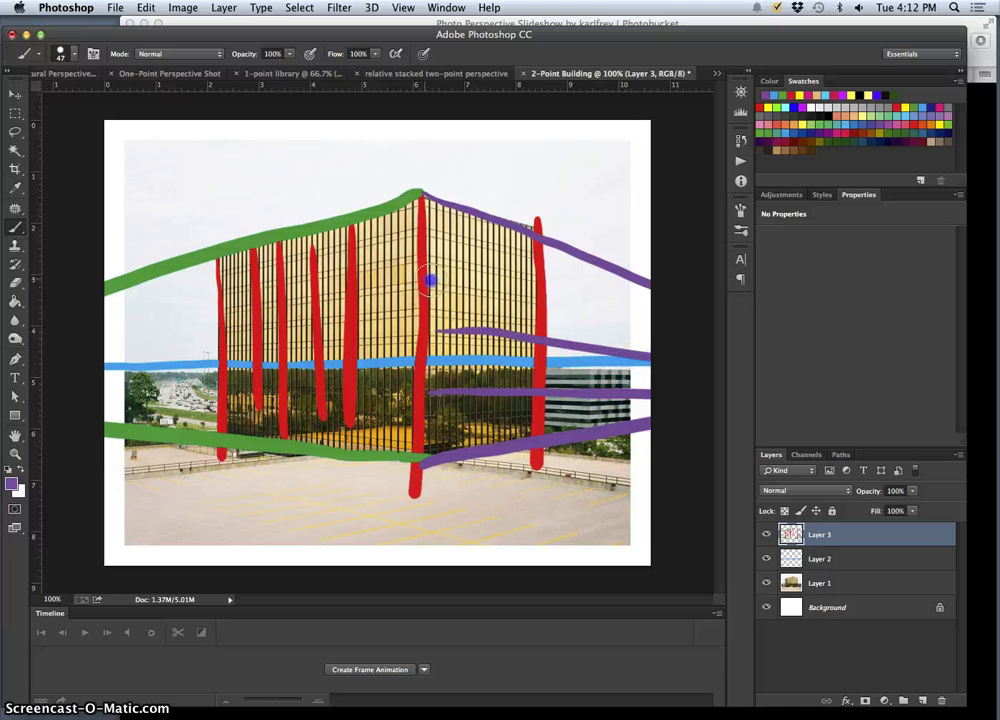
drag(428, 281, 676, 339)
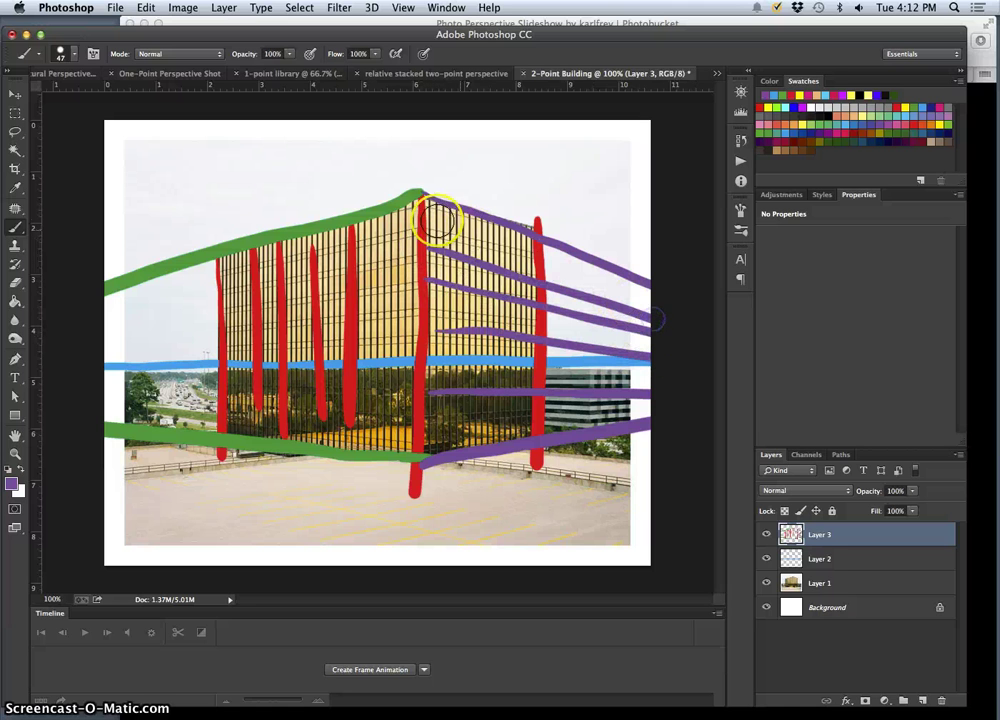
drag(440, 219, 628, 297)
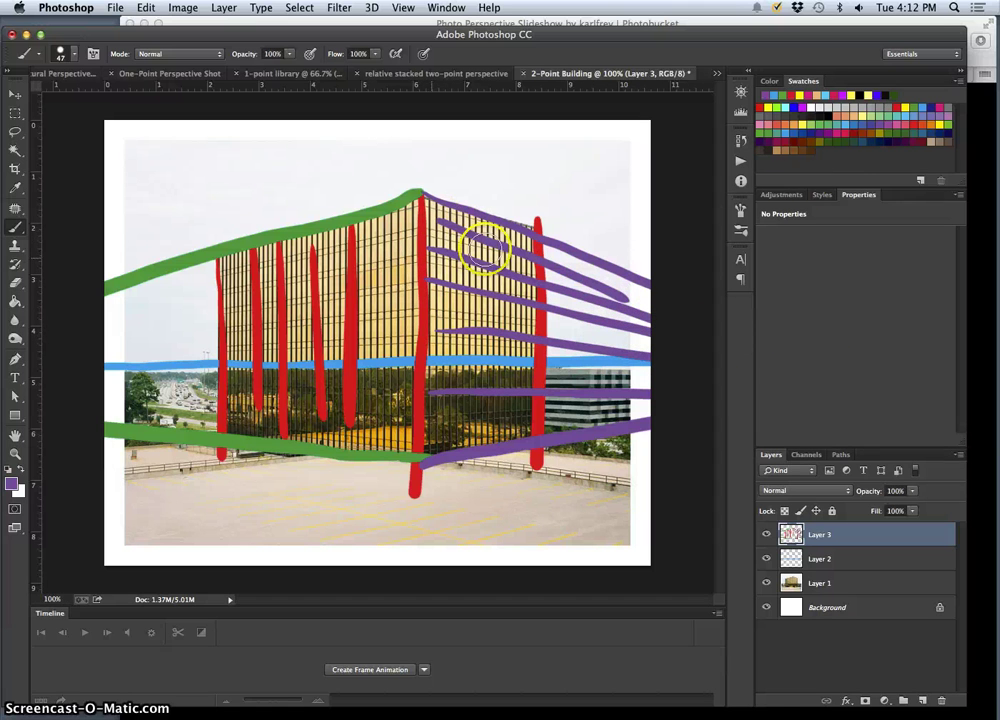
Step: Add four more green perspective lines across the building's left face
click(915, 107)
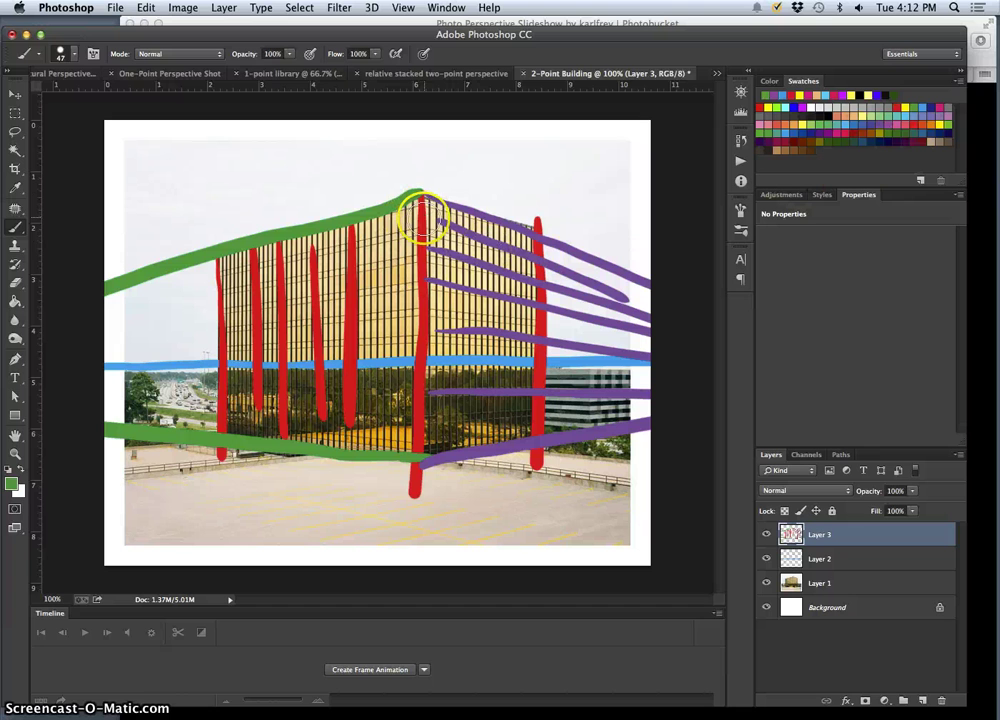
mouse_move(78, 305)
mouse_down()
mouse_move(405, 275)
mouse_move(430, 260)
mouse_move(395, 262)
mouse_up()
mouse_move(100, 333)
mouse_down()
mouse_move(328, 328)
mouse_move(422, 314)
mouse_move(164, 328)
mouse_up()
drag(435, 332, 115, 354)
drag(420, 395, 115, 398)
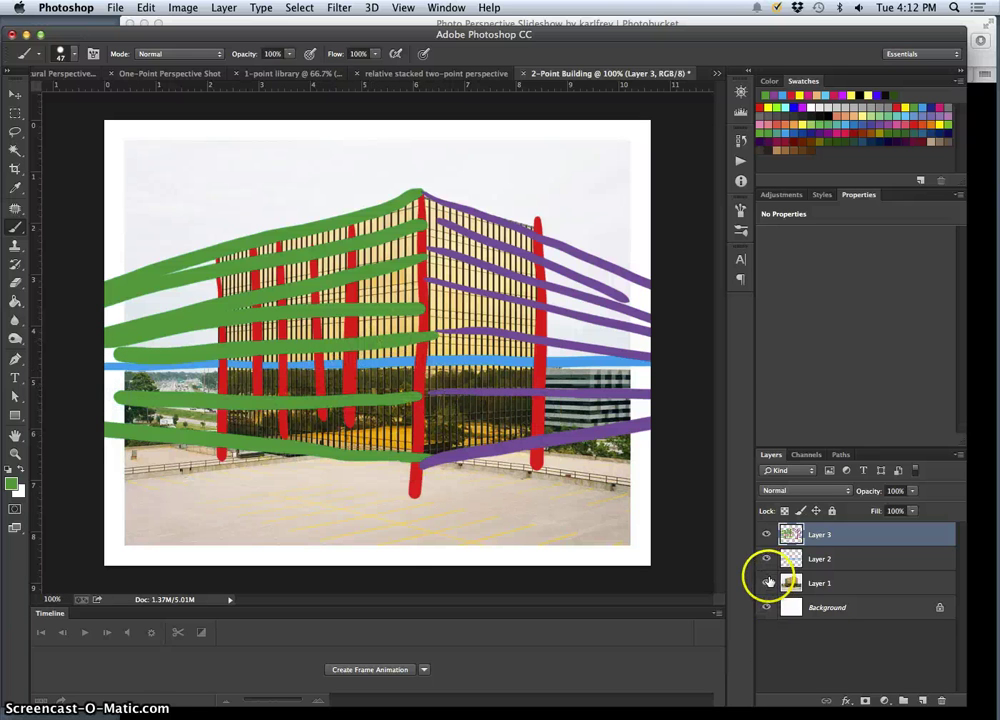
Step: Toggle the photo layer off and on, then hide Layer 2 and Layer 3
click(767, 583)
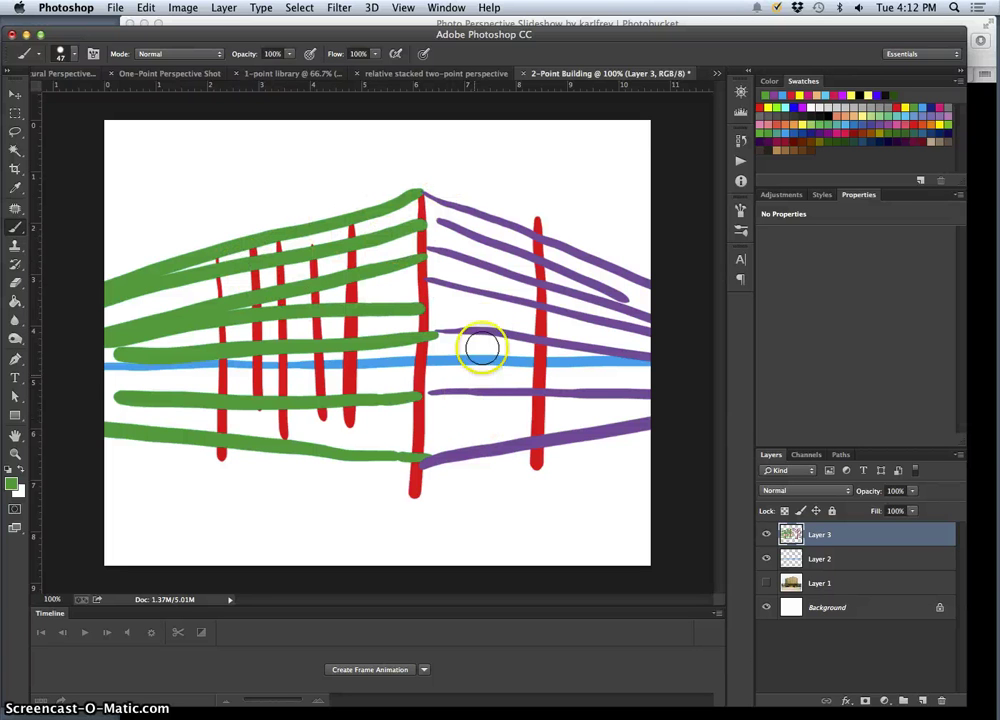
click(766, 583)
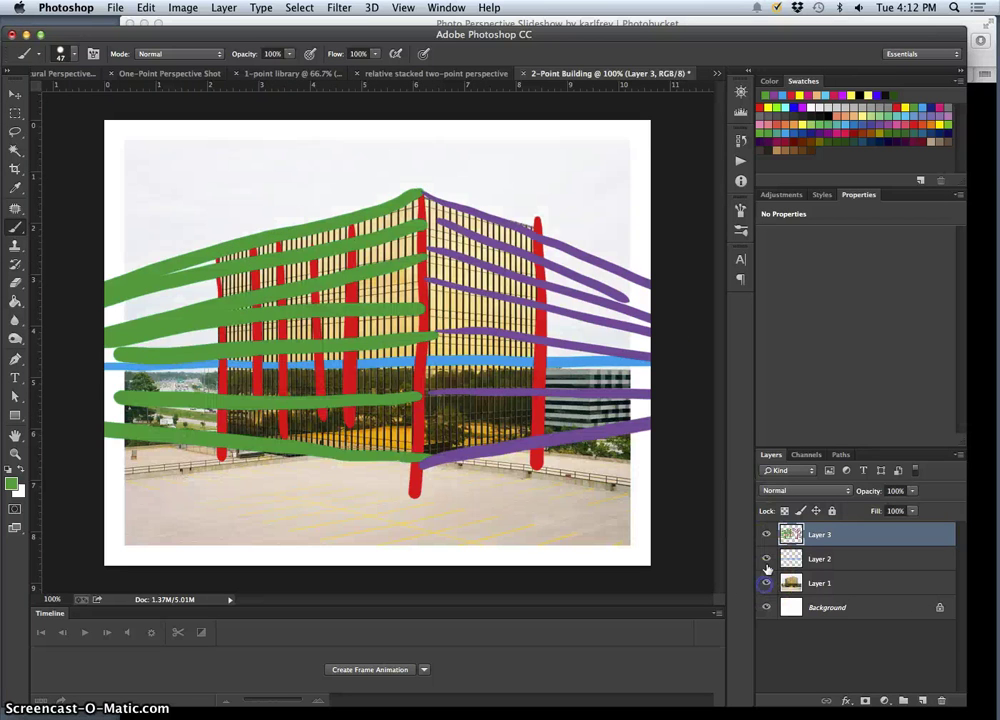
click(766, 559)
click(766, 535)
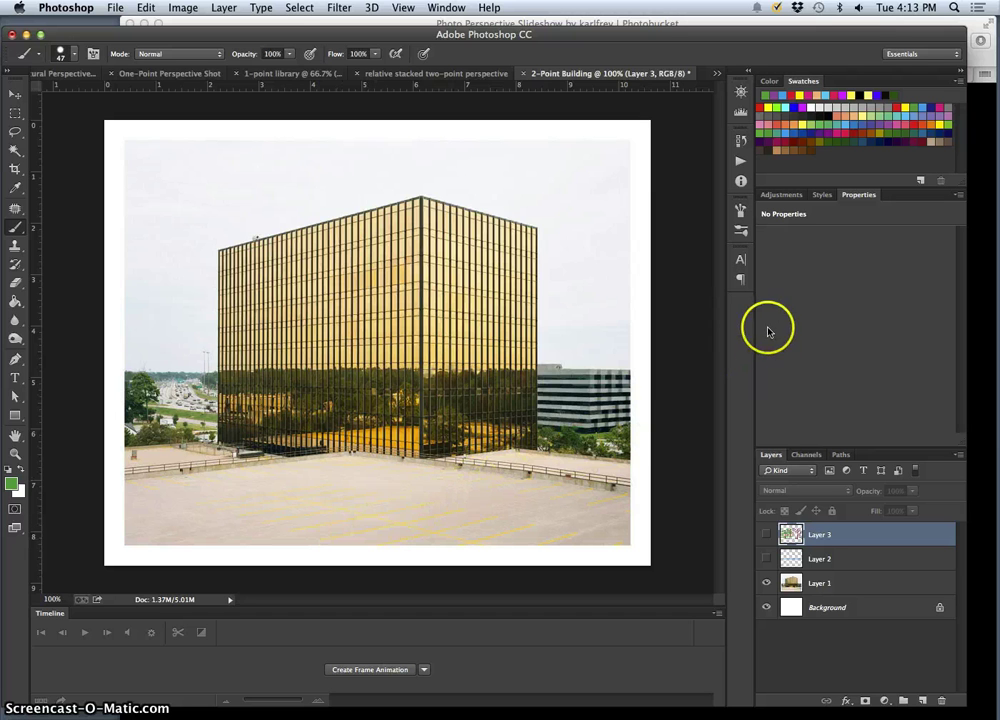
Step: Enlarge the canvas to 40 × 30 inches and fit it on screen
click(184, 8)
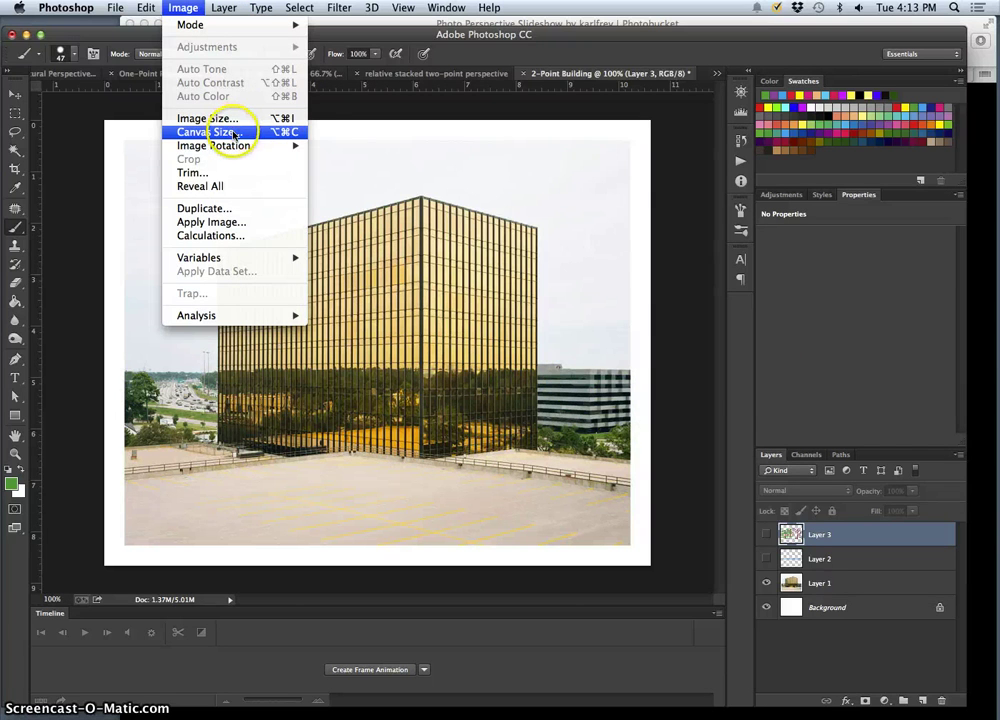
click(236, 135)
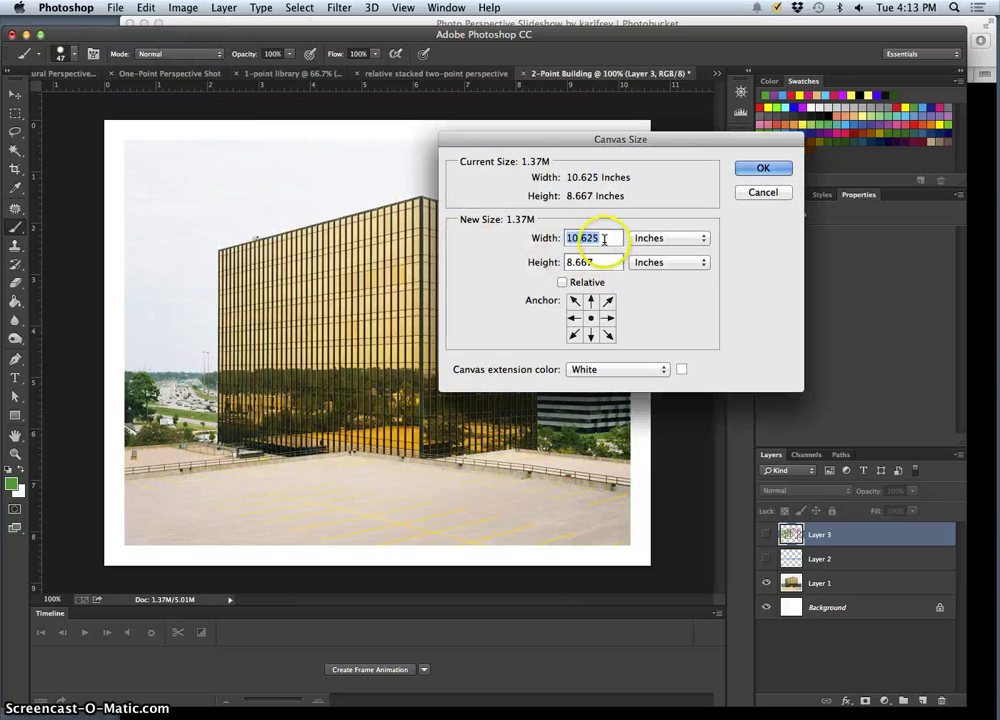
text(3)
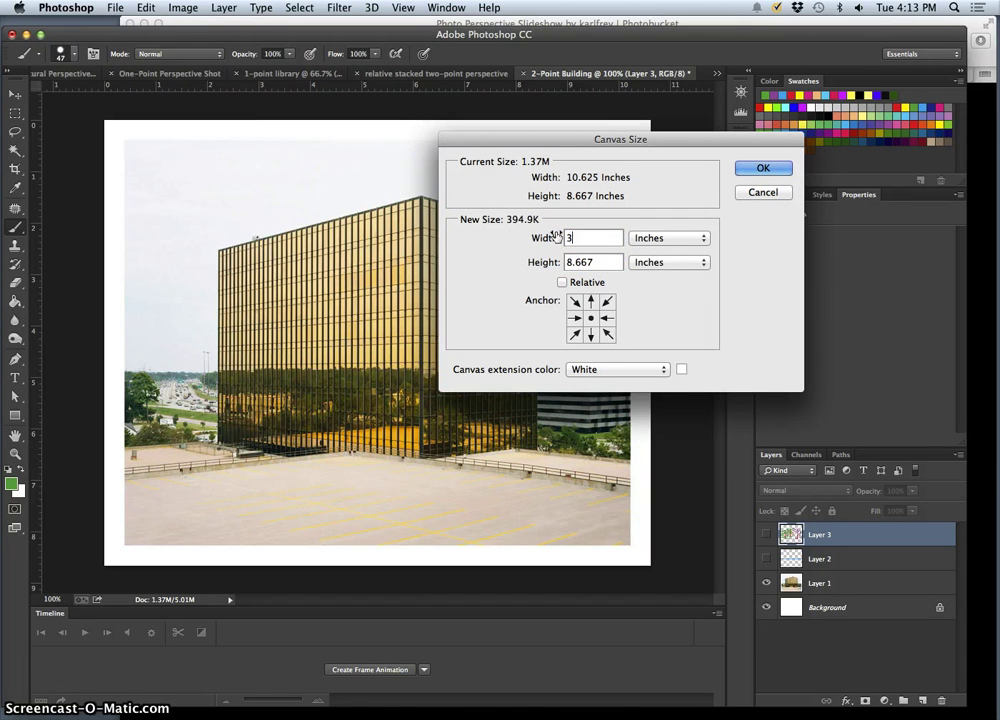
text(40)
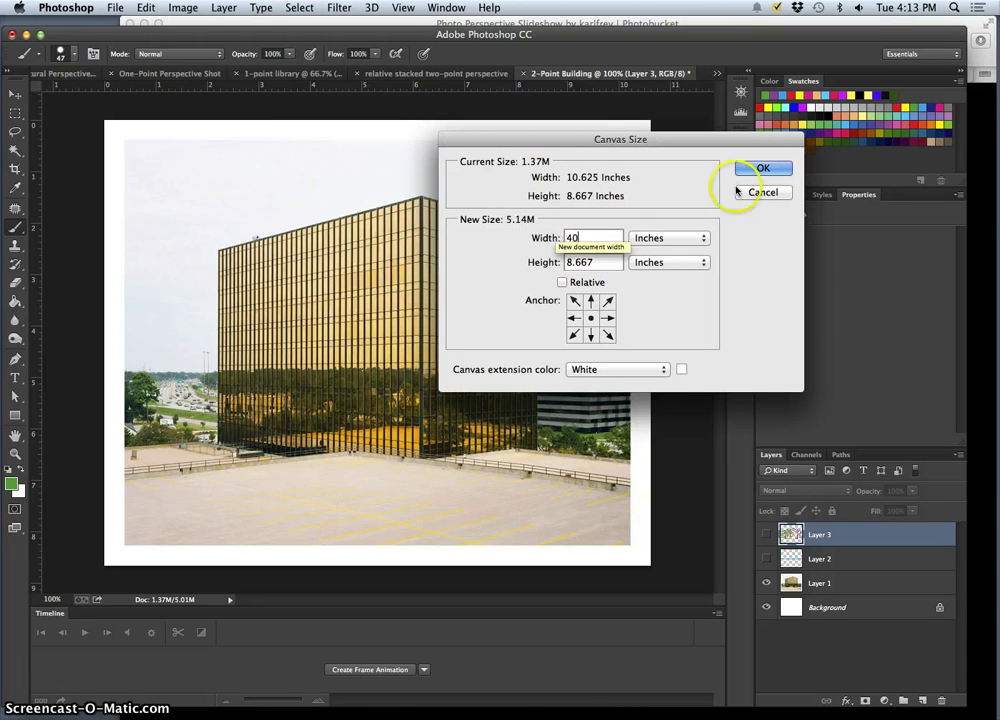
double_click(589, 263)
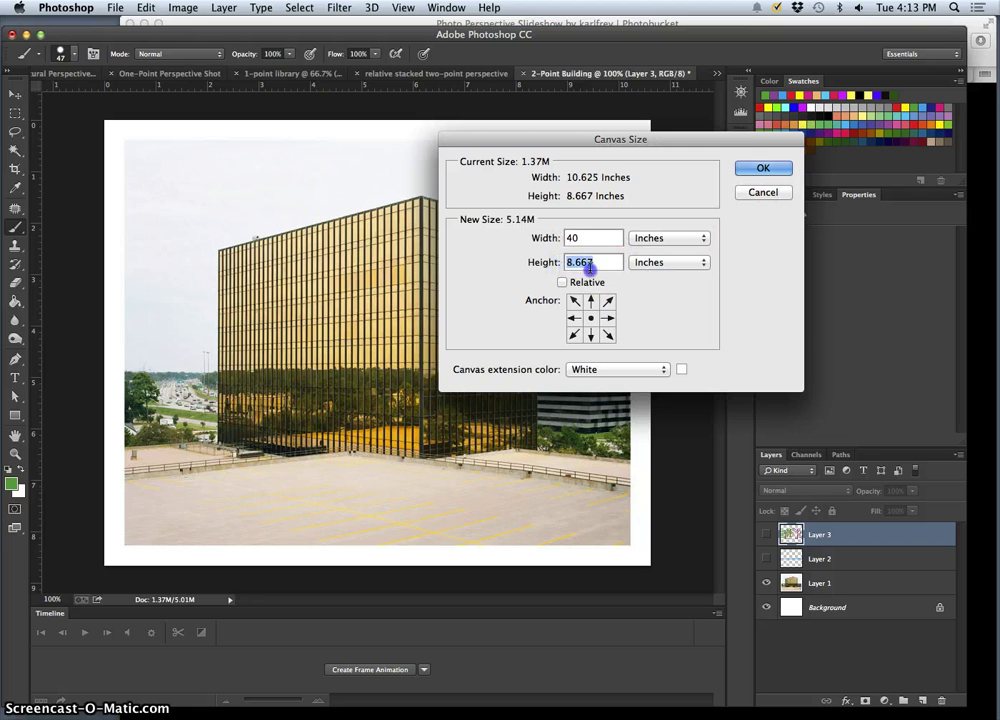
click(756, 170)
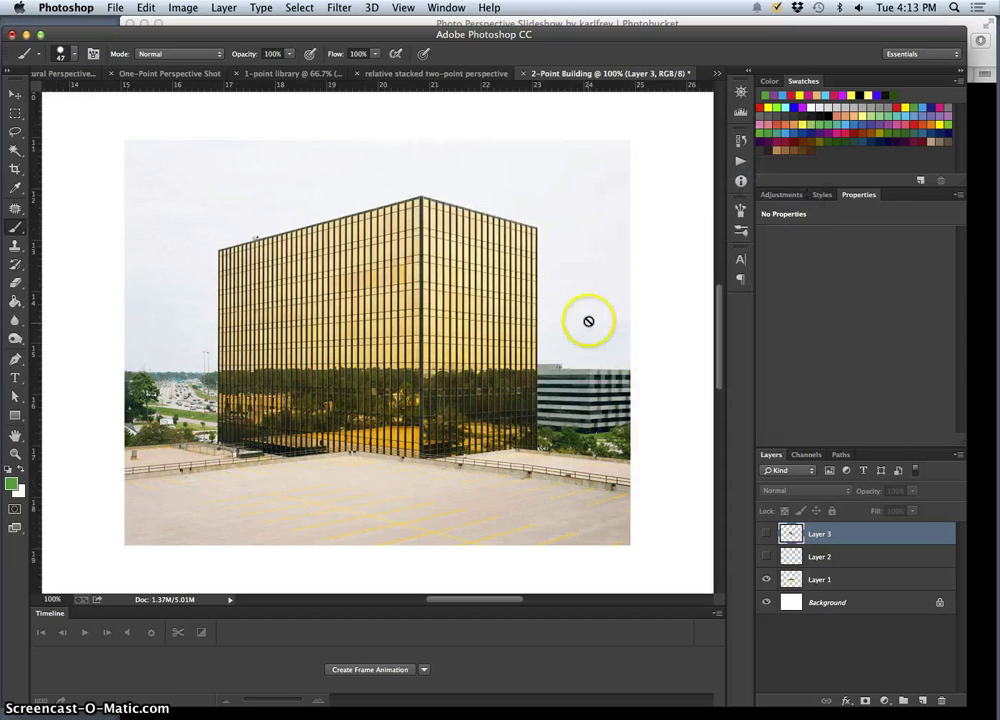
key(super+0)
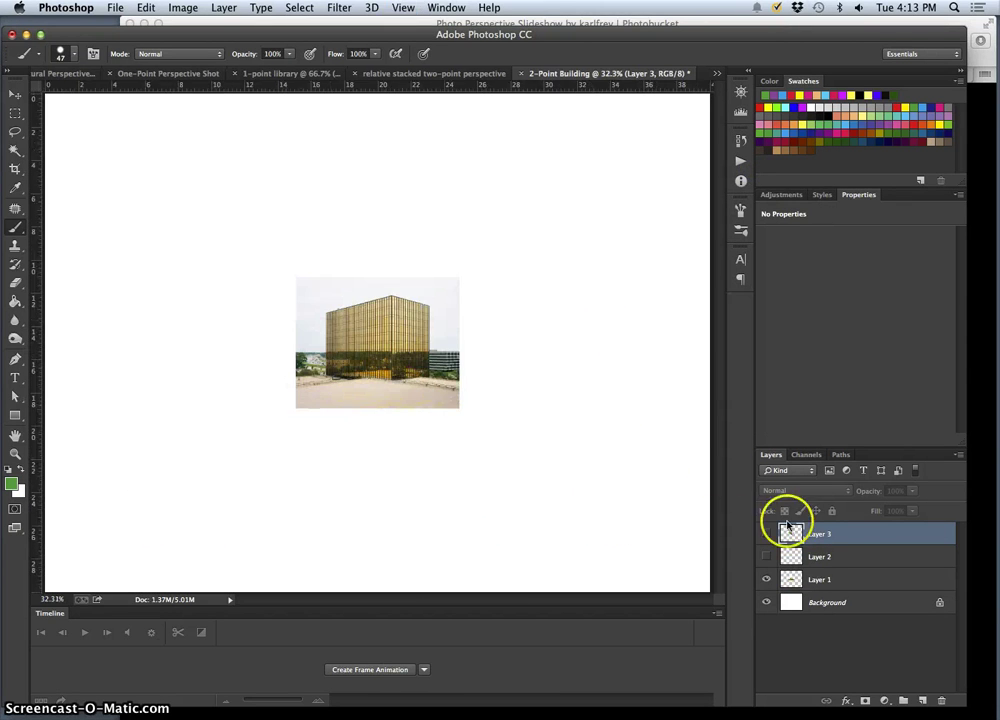
Step: Show Layers 2 and 3 again and extend green lines to a vanishing point at left
click(767, 558)
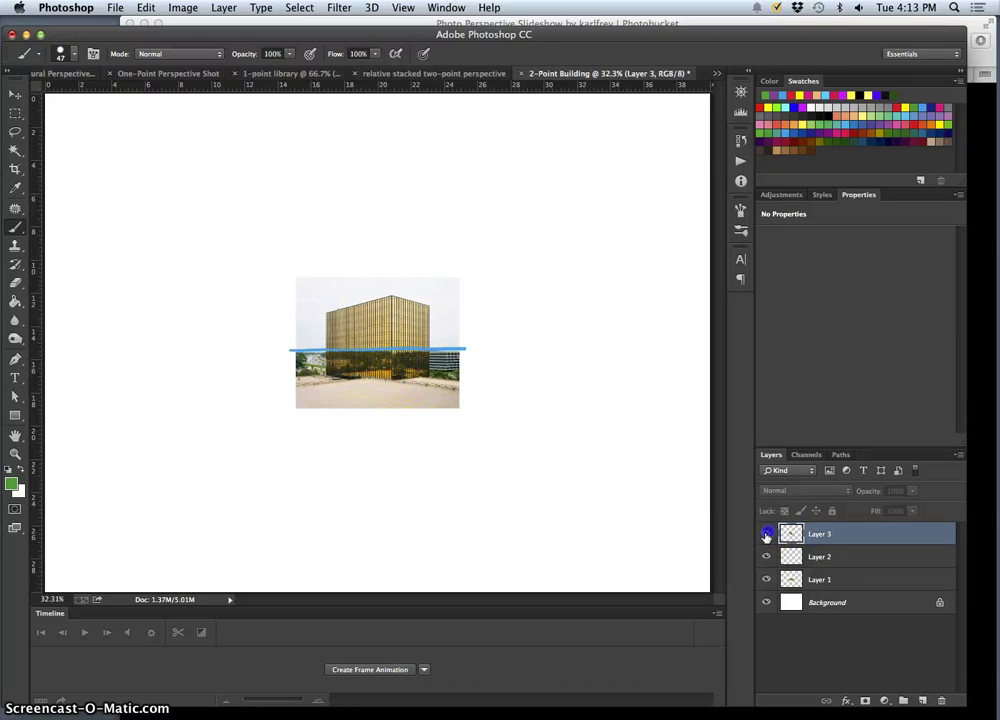
click(767, 536)
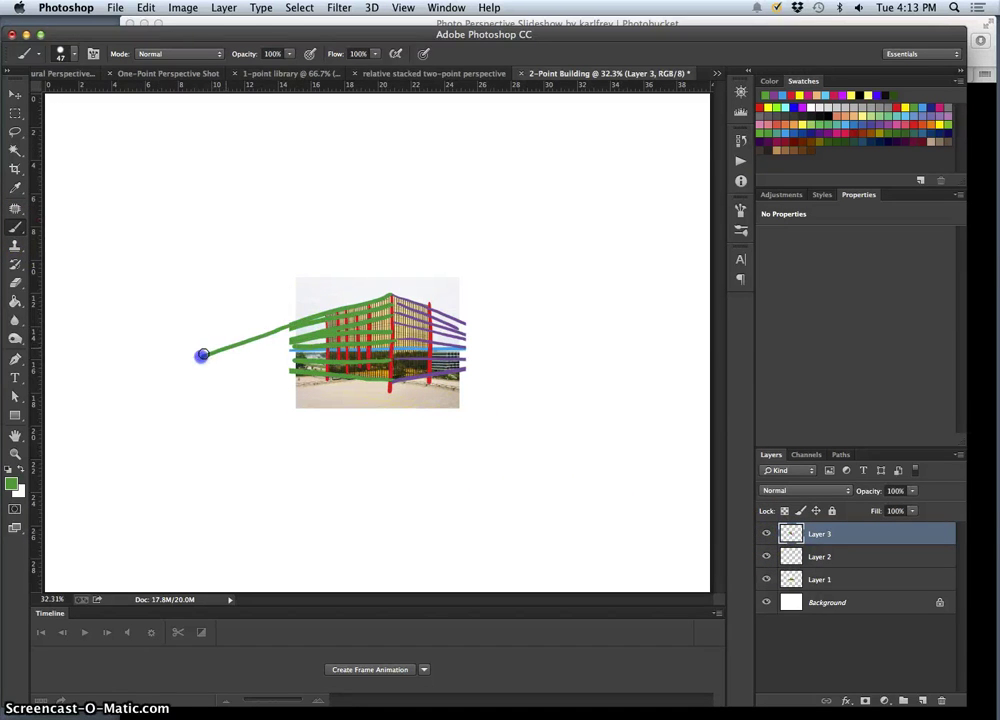
mouse_move(202, 355)
mouse_down()
mouse_move(279, 346)
mouse_move(217, 357)
mouse_move(224, 351)
mouse_up()
click(302, 374)
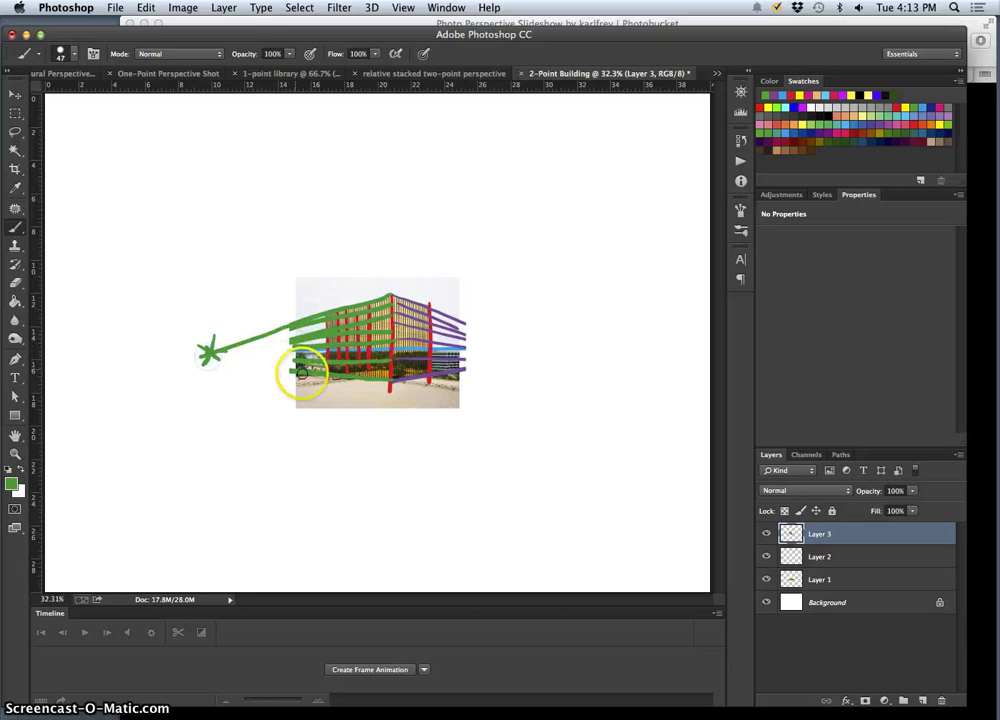